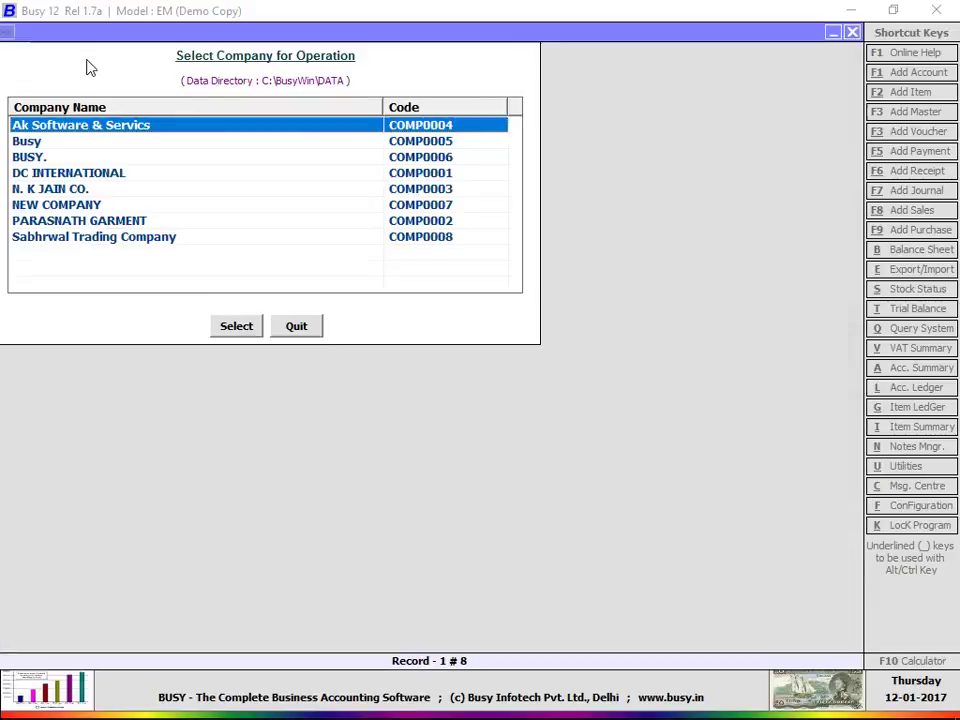
Step: Try to open the companies Busy and BUSY. from the Busy 12 company list
key("Escape")
key("Down")
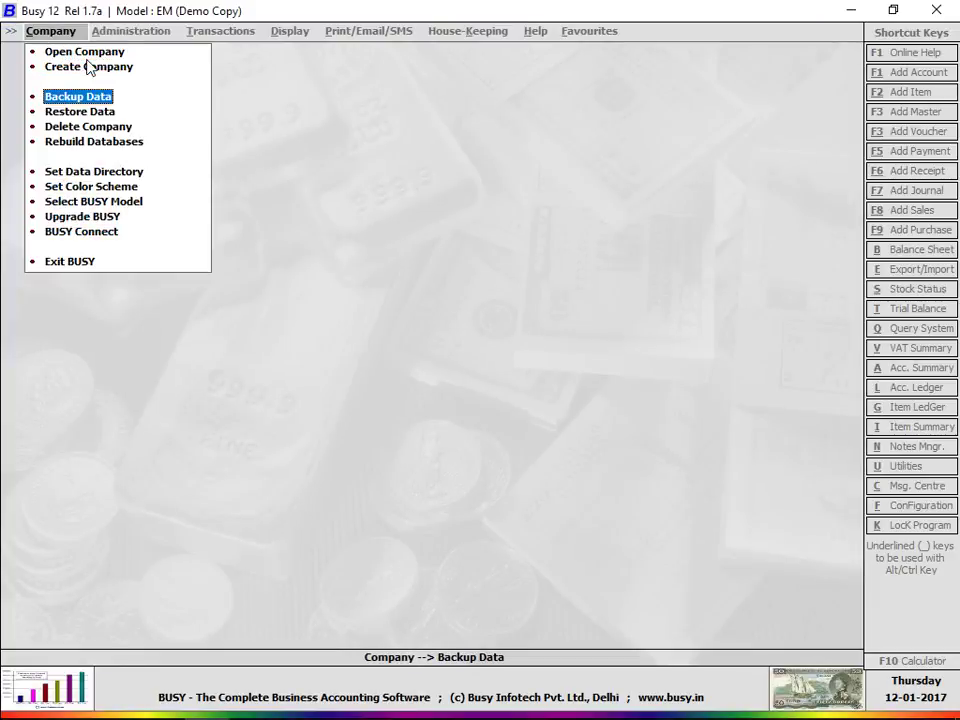
left_click(70, 50)
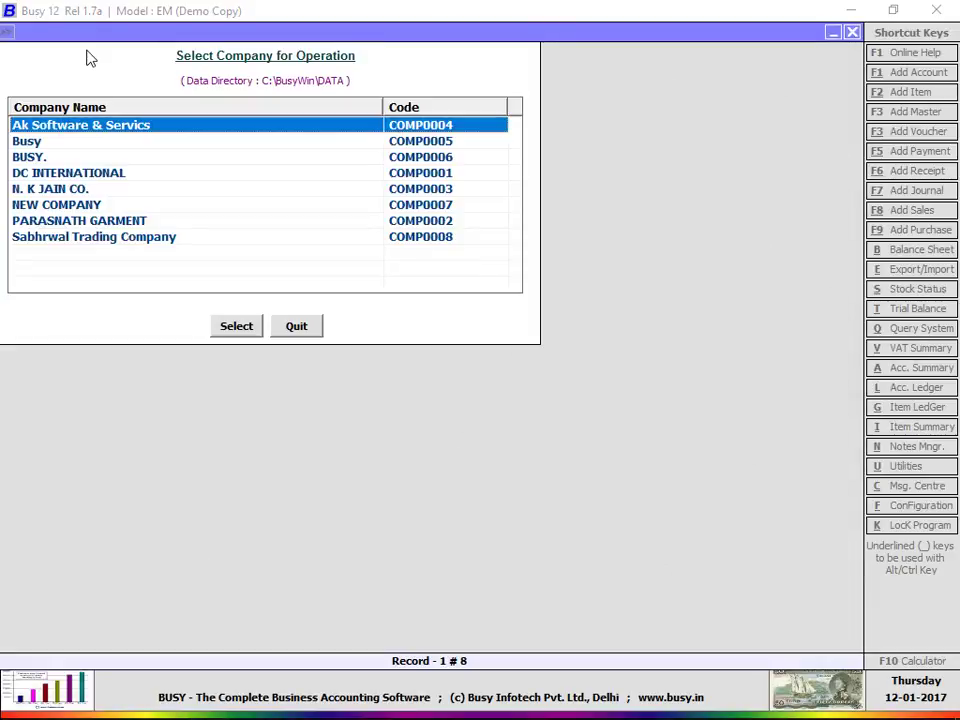
double_click(33, 142)
key("Return")
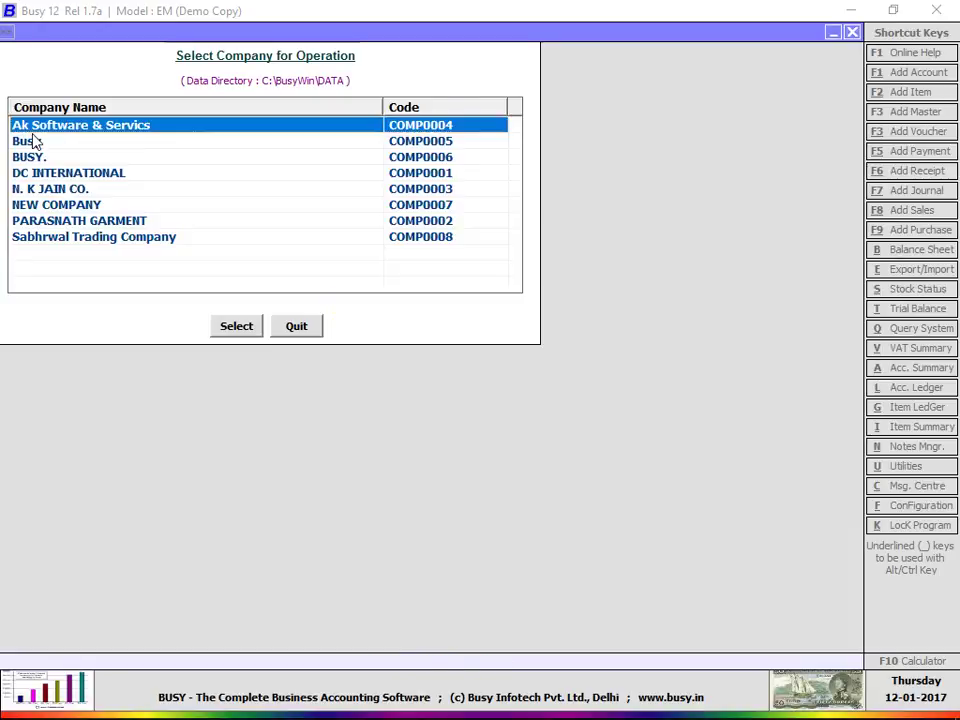
left_click(33, 142)
double_click(33, 142)
key("Return")
key("Down")
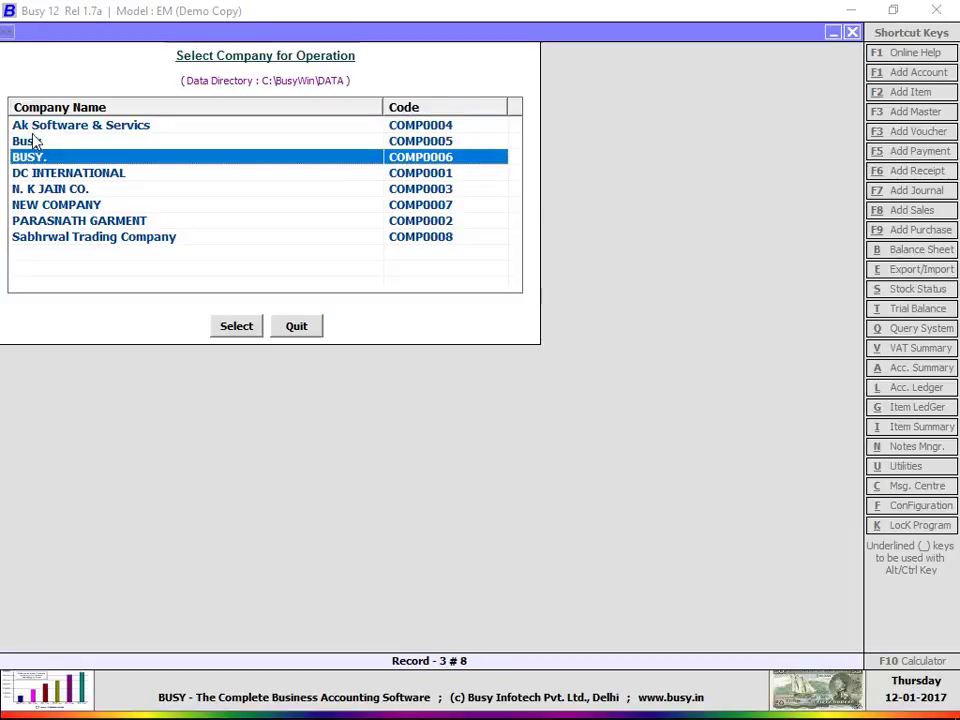
key("Return")
key("Return")
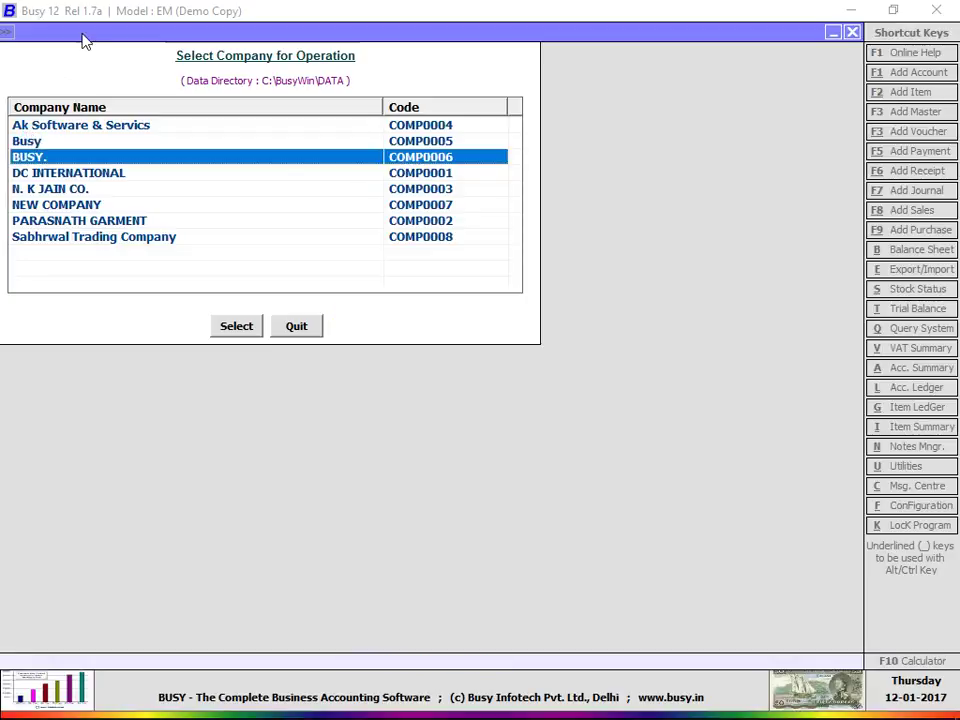
key("Escape")
key("Escape")
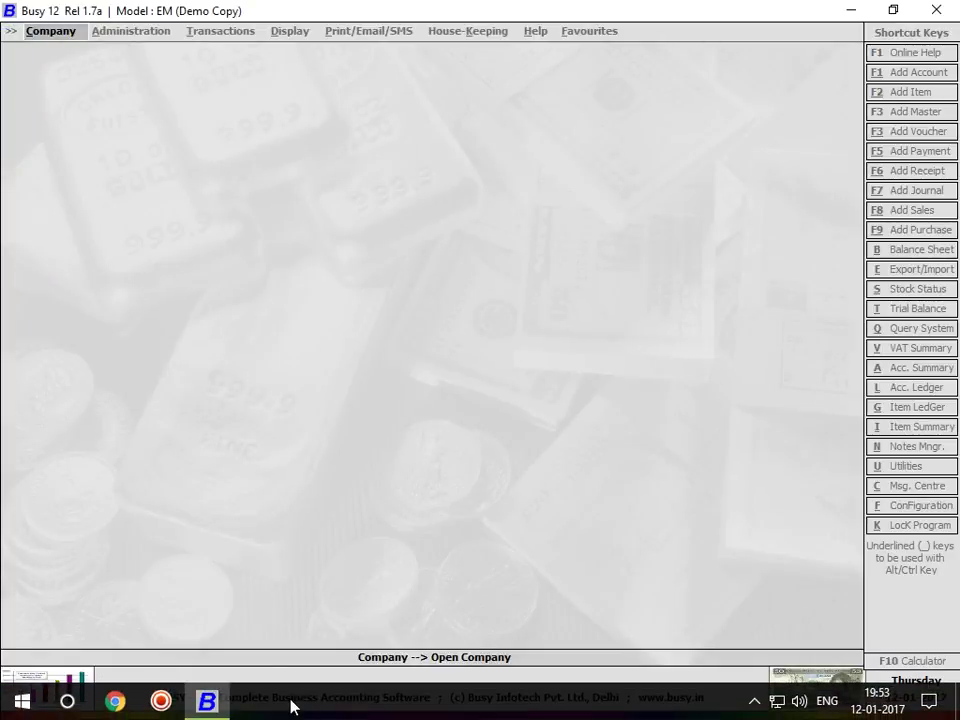
Step: Exit Busy 12 and launch Busy 16, accepting that it starts in demo mode
key("Return")
key("Up")
key("Return")
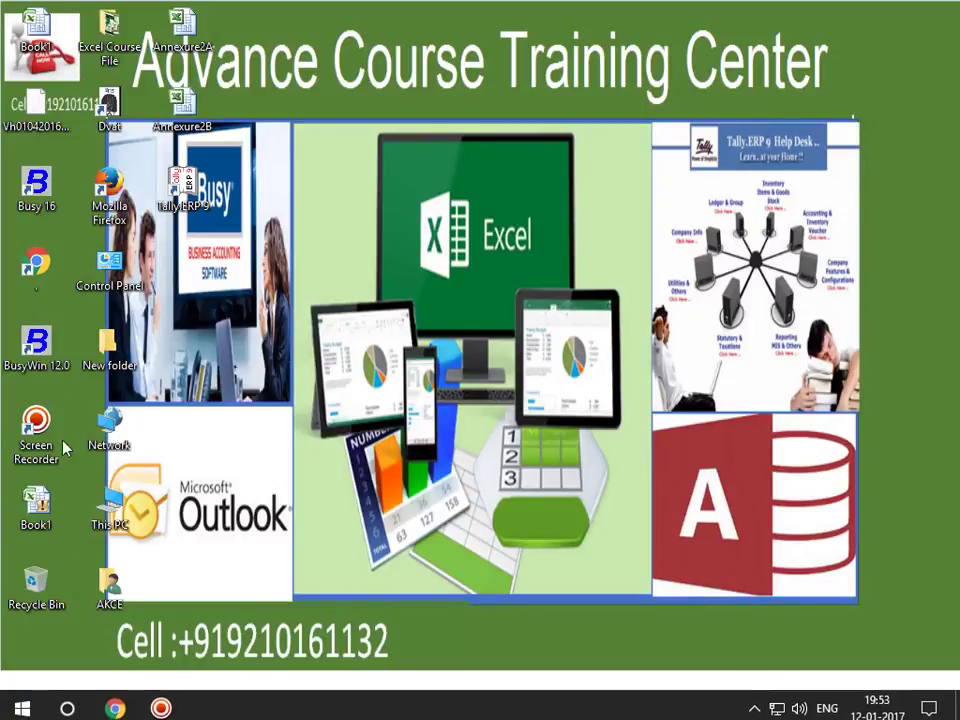
double_click(47, 208)
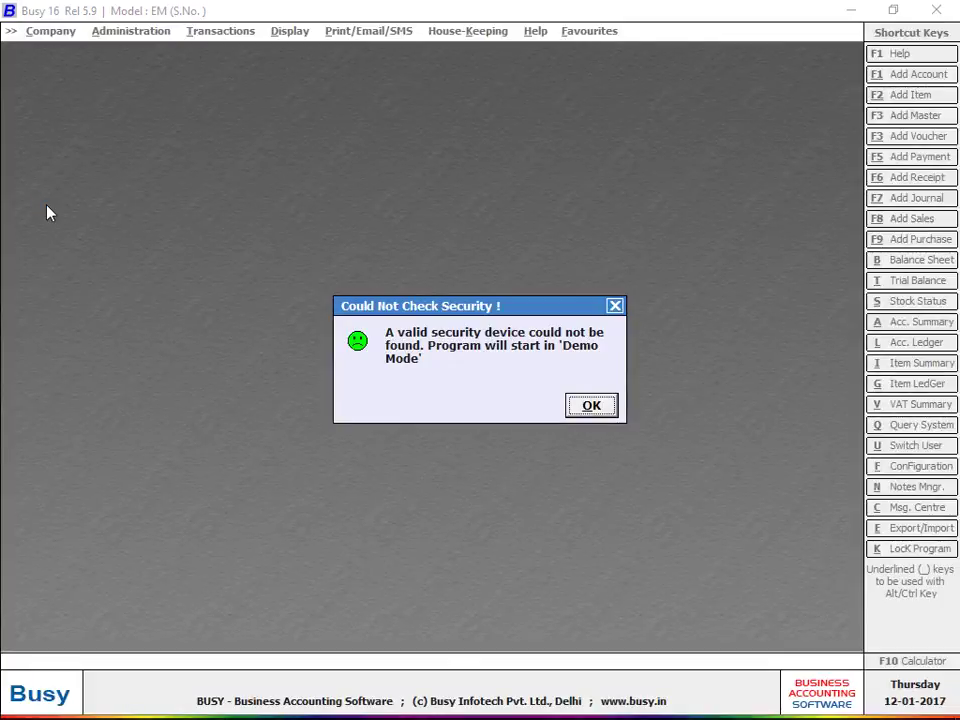
key("Return")
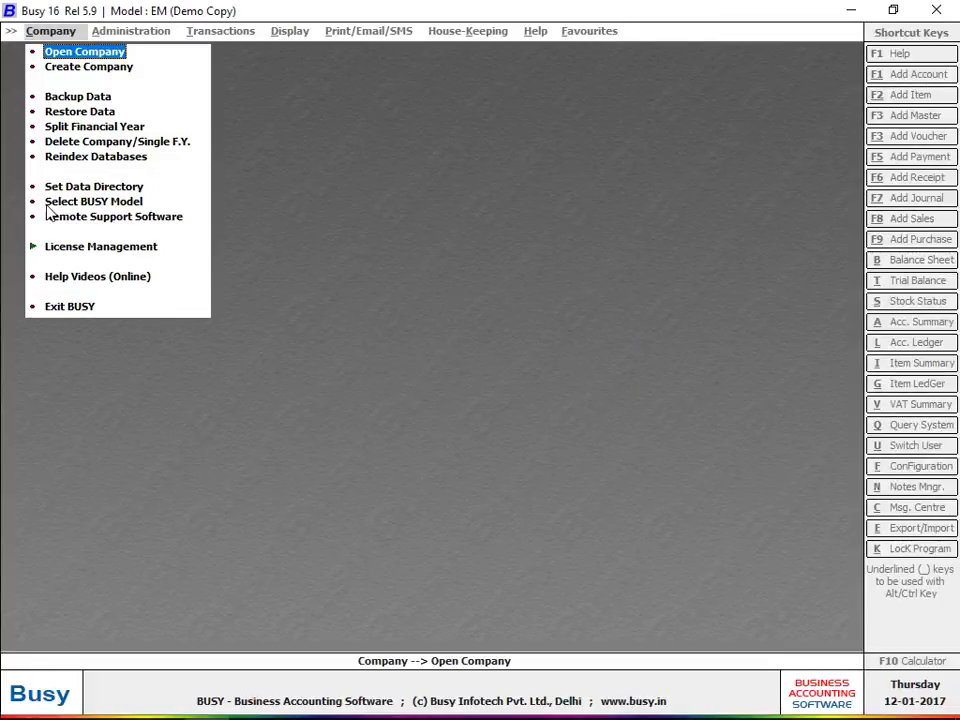
Step: Try to open the company Busy with its user name and password, and return to the main window
key("Return")
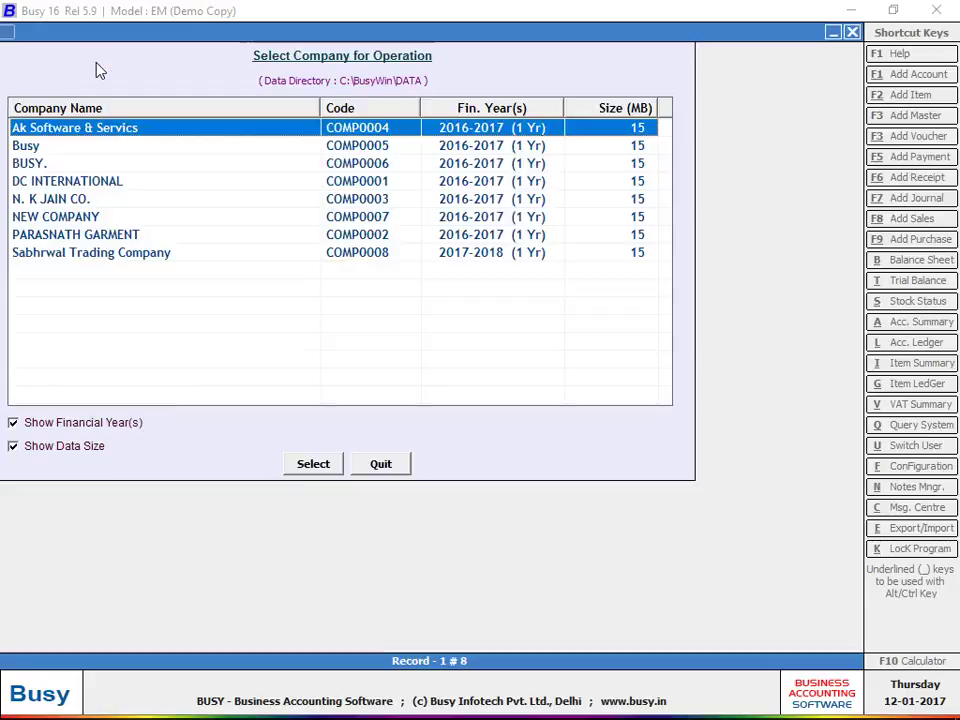
key("Down")
key("Return")
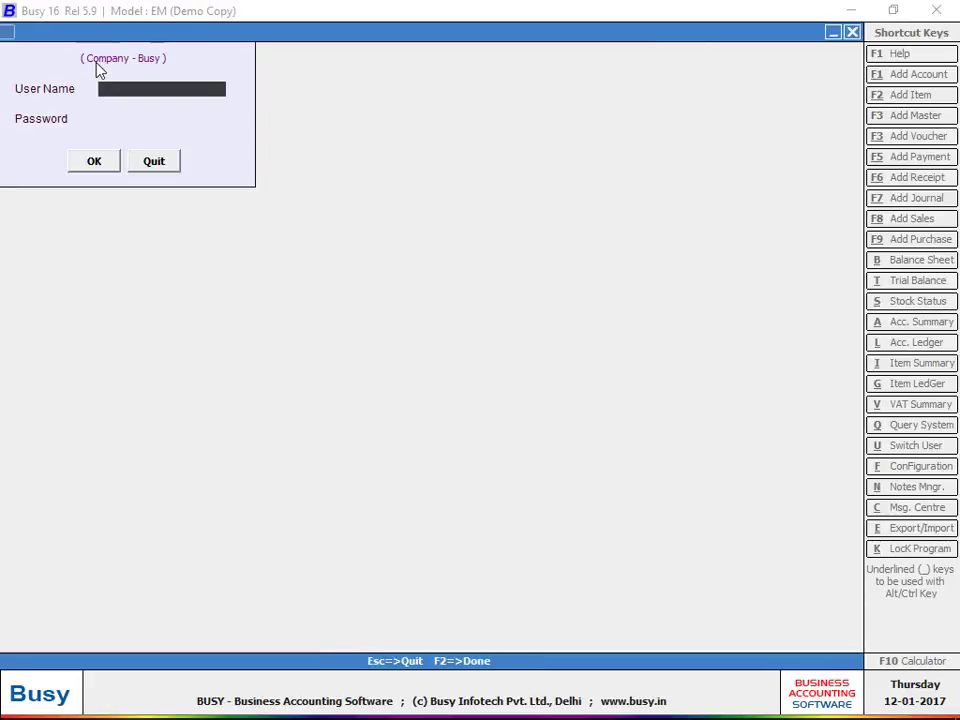
type("B")
key("Return")
type("*")
key("Escape")
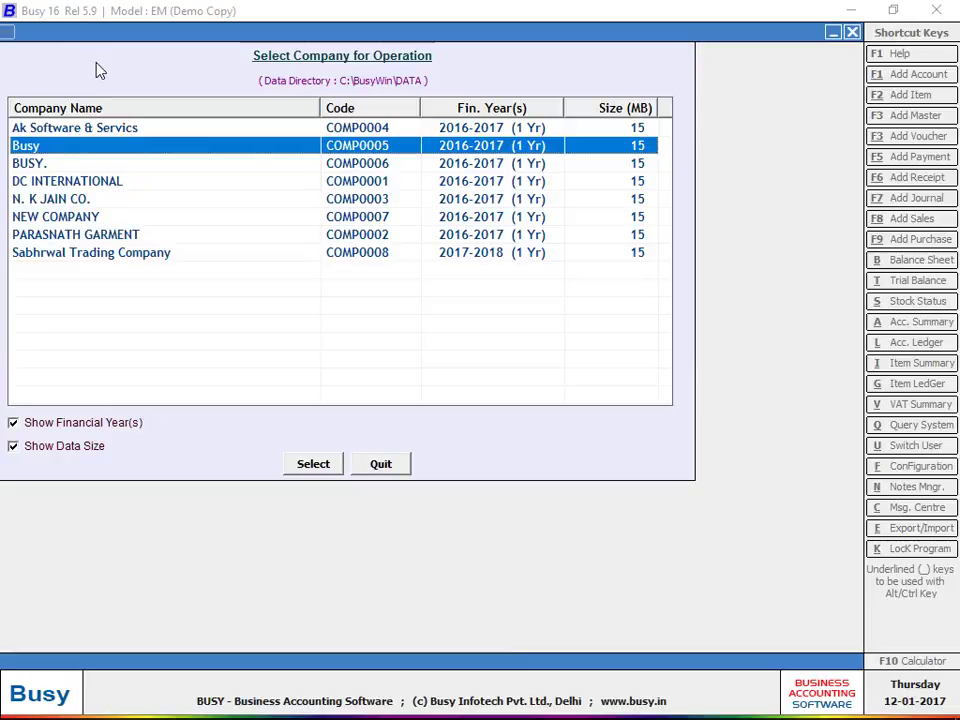
key("Escape")
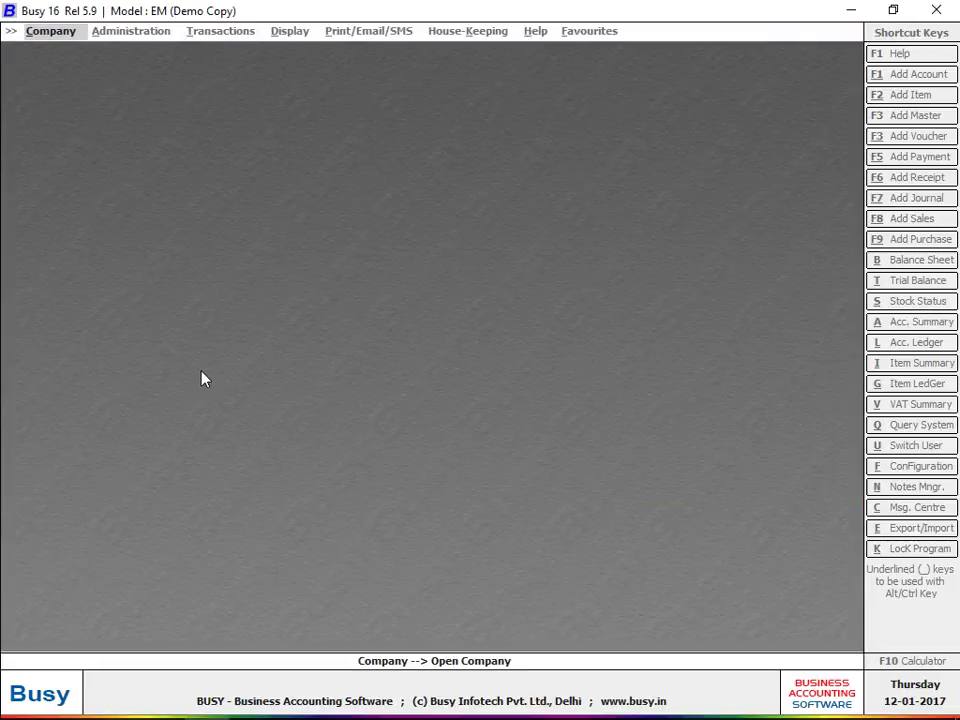
Step: Choose the company Busy for a data backup and log in to it with user name B
key("Return")
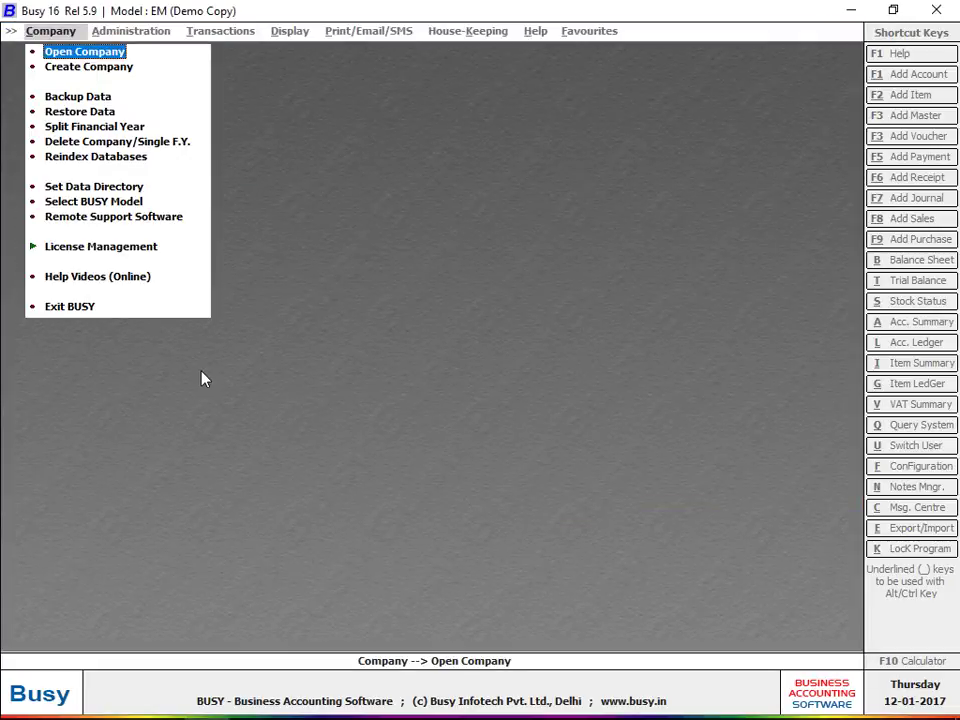
left_click(82, 106)
left_click(75, 150)
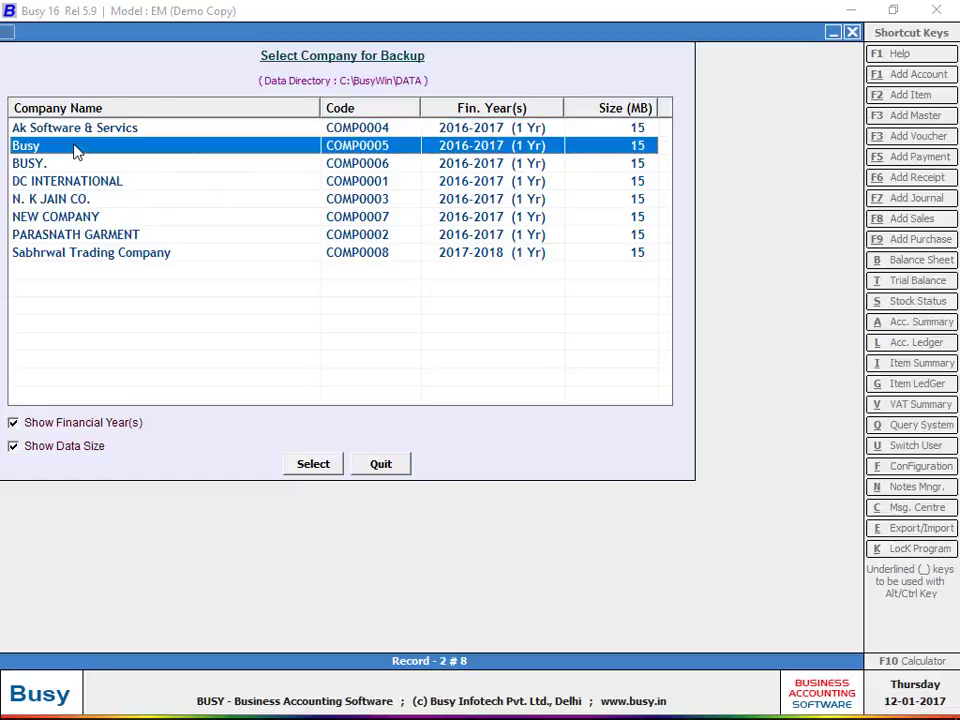
double_click(73, 145)
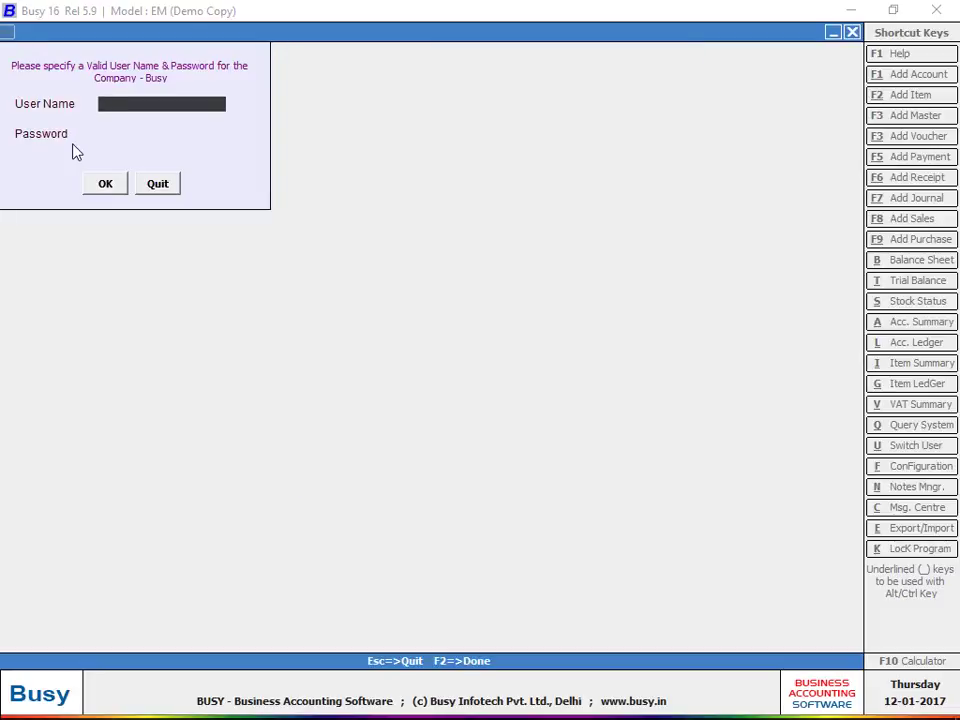
type("B")
key("Return")
key("Return")
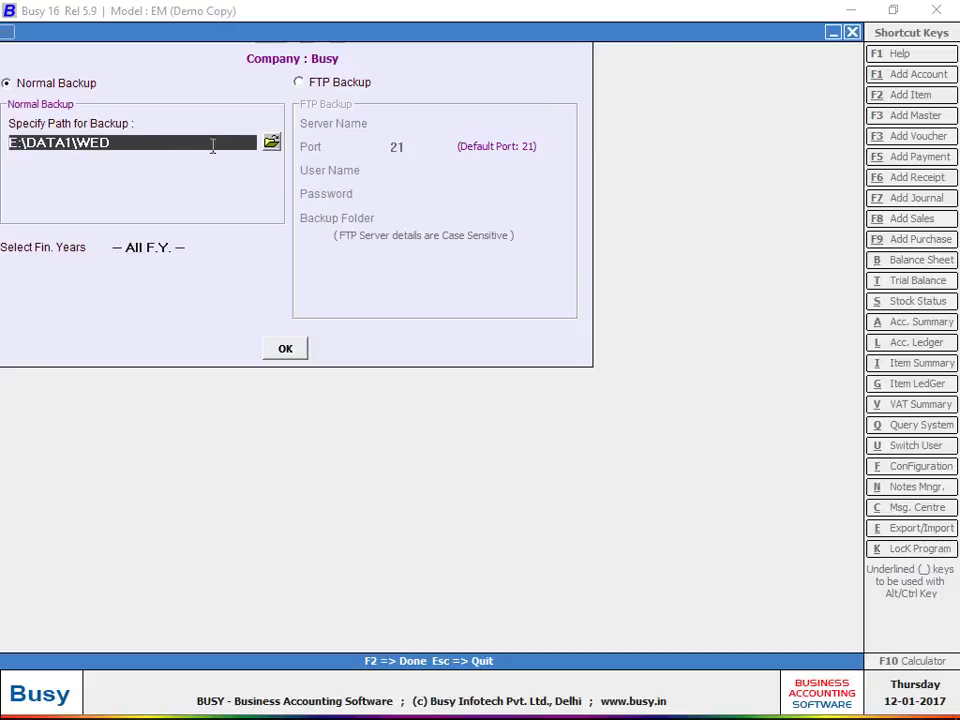
Step: Run a normal backup of all financial years of the company Busy to the E:\ drive and close the backup form
left_click(270, 145)
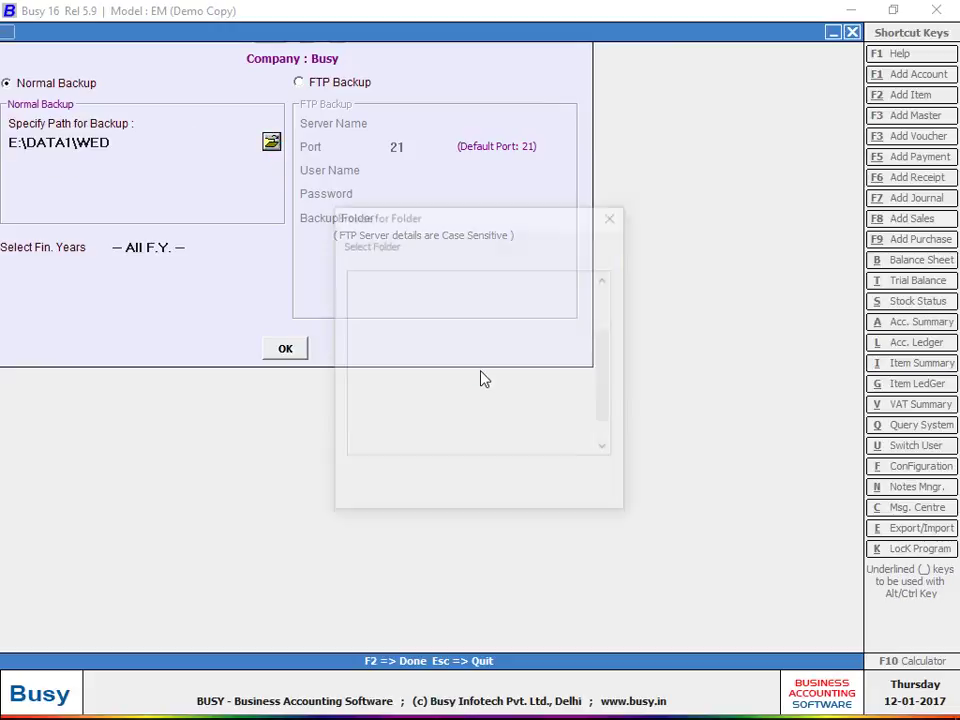
left_click(434, 431)
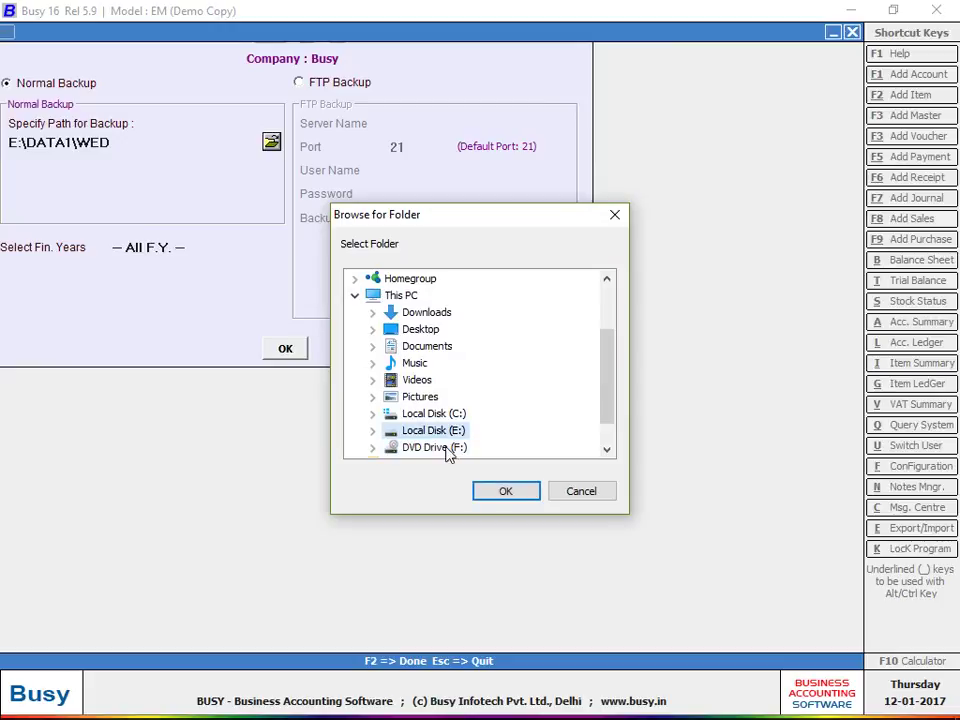
left_click(506, 493)
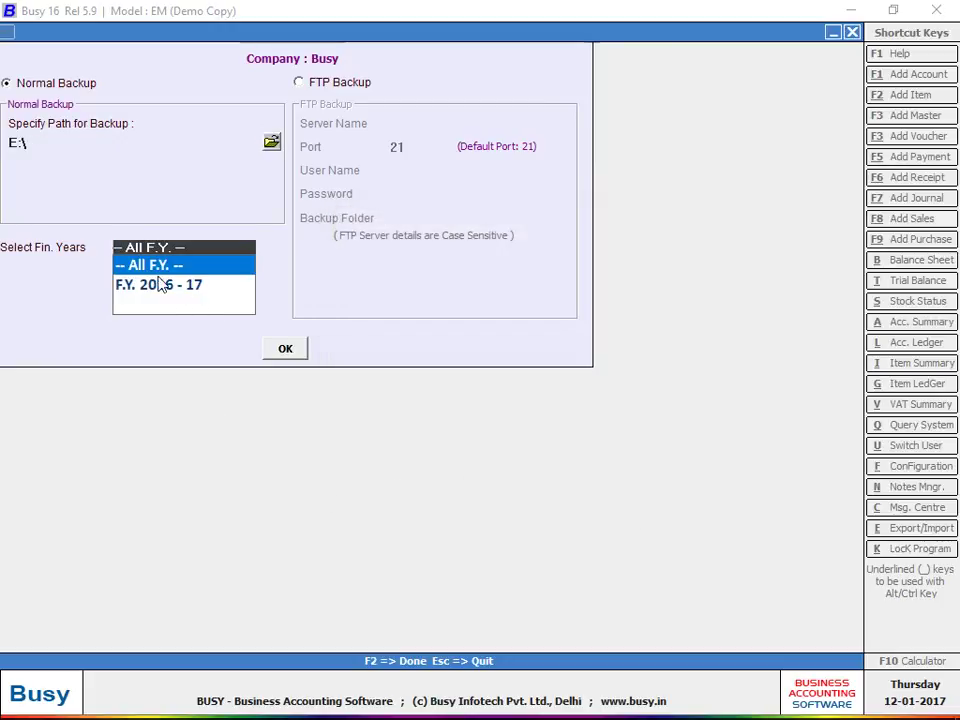
left_click(282, 352)
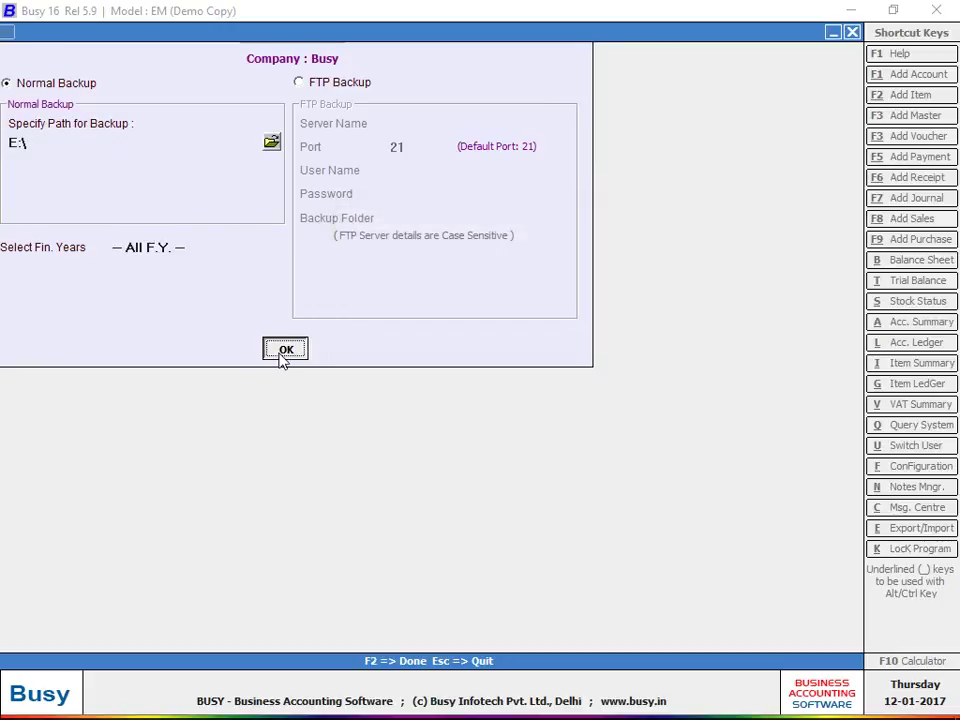
left_click(508, 405)
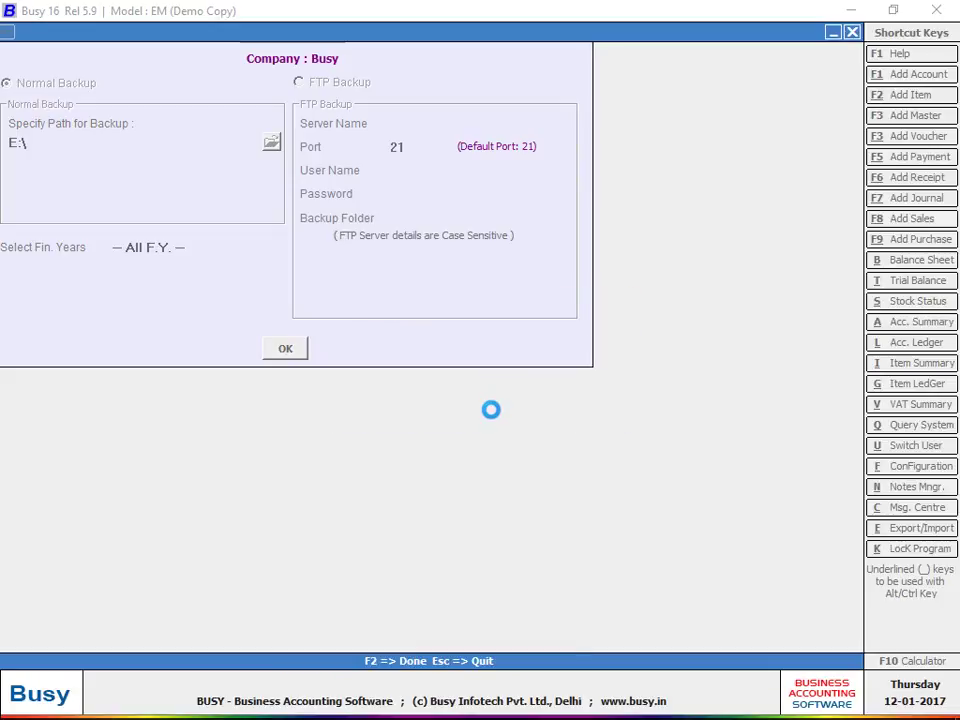
left_click(503, 413)
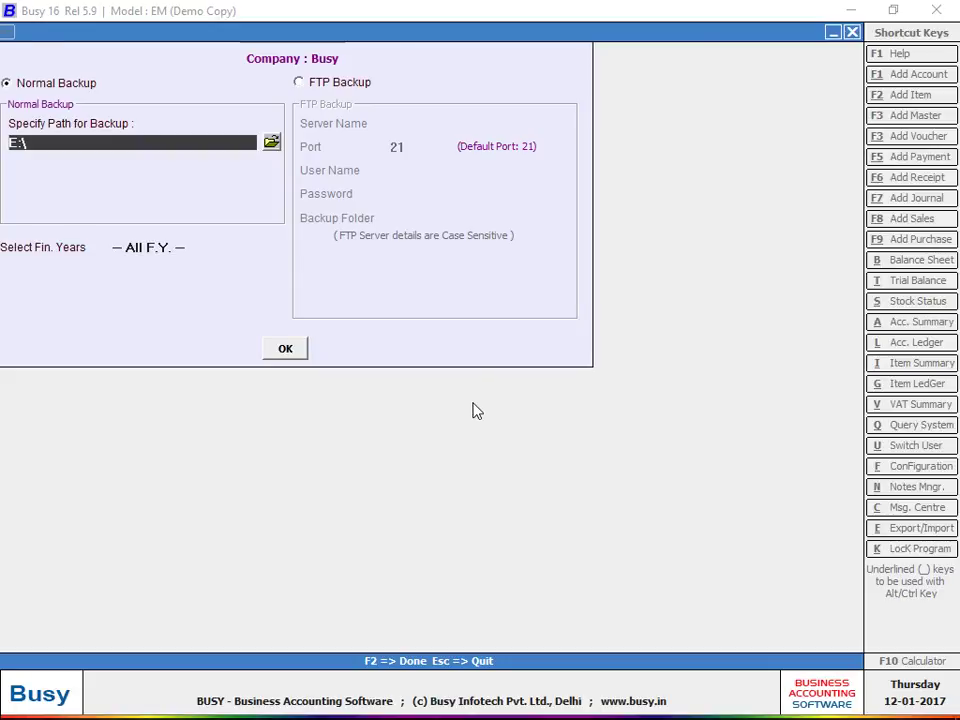
key("Escape")
key("Escape")
Step: Delete the company Busy (COMP0005) completely, authorizing the deletion with superuser name B
key("Down")
key("Down")
key("Down")
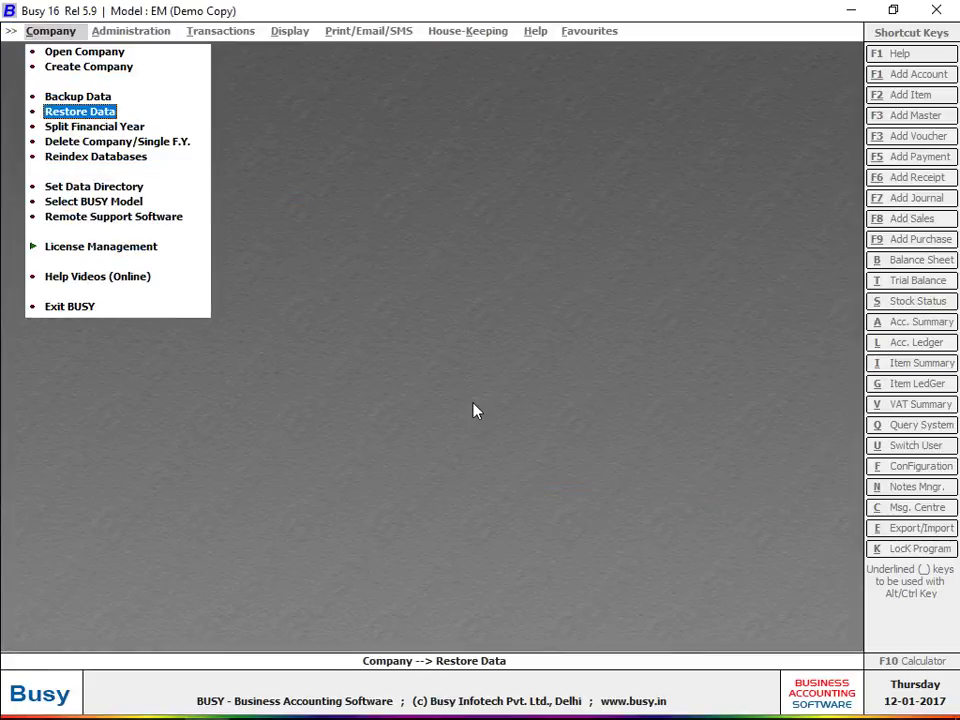
key("Return")
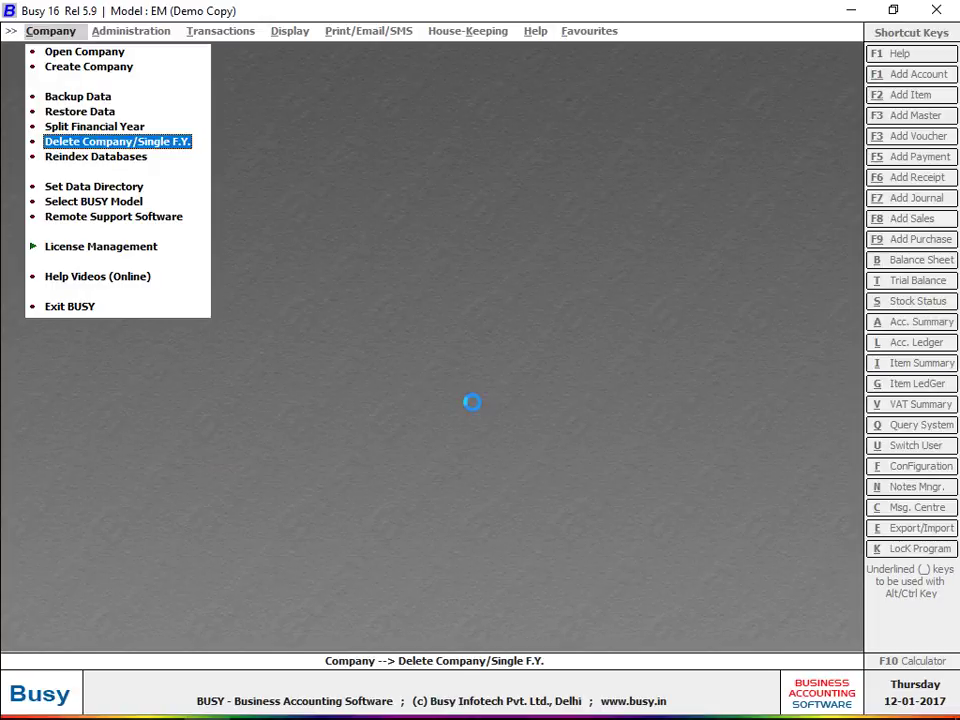
key("Down")
key("Return")
key("Return")
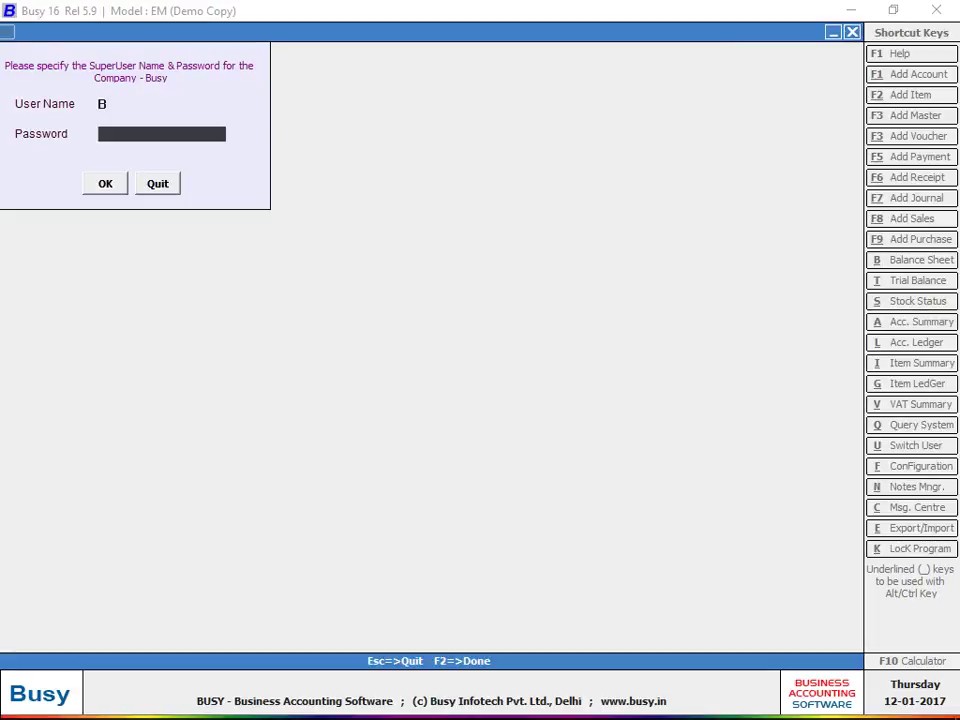
key("Return")
key("Return")
key("Left")
key("Return")
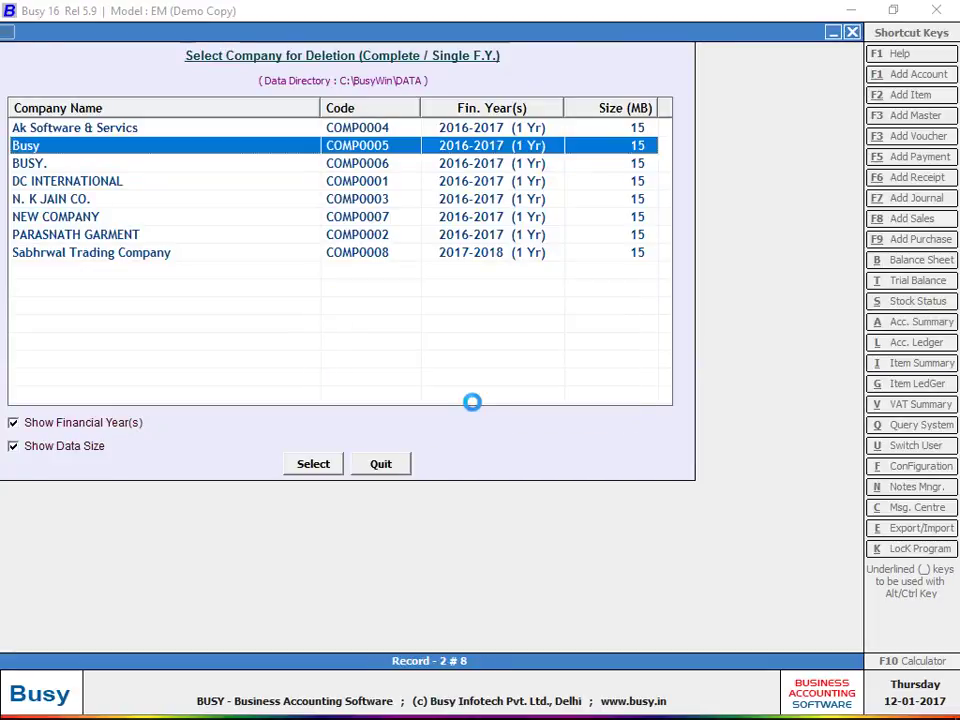
key("Return")
Step: Check the list of companies available for opening to see whether Busy is still there, and close it
key("Up")
key("Up")
key("Up")
key("Up")
key("Up")
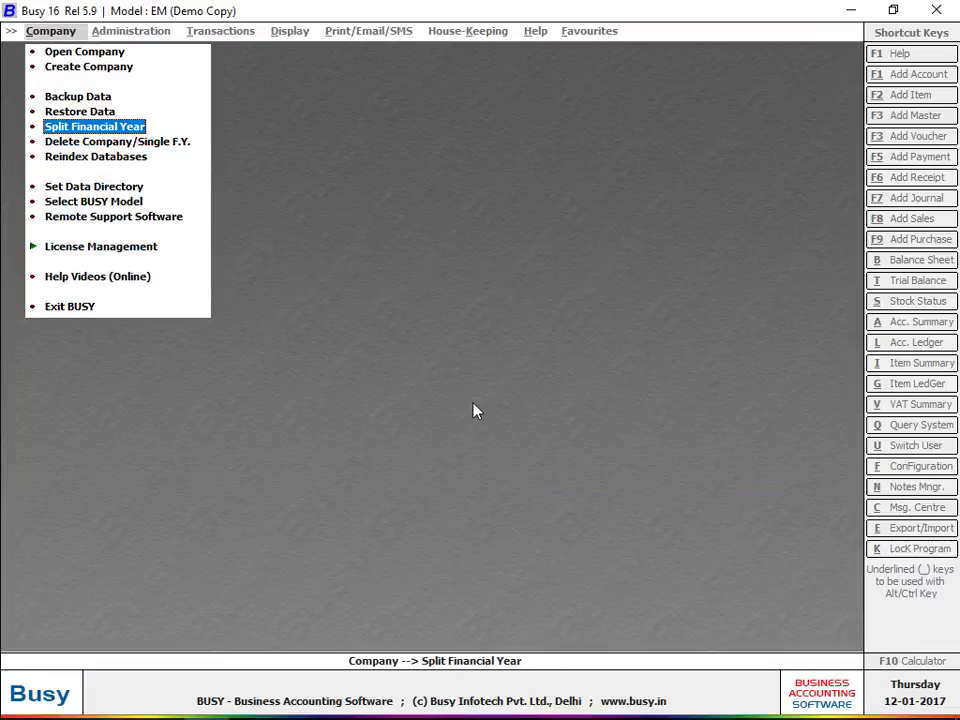
key("Return")
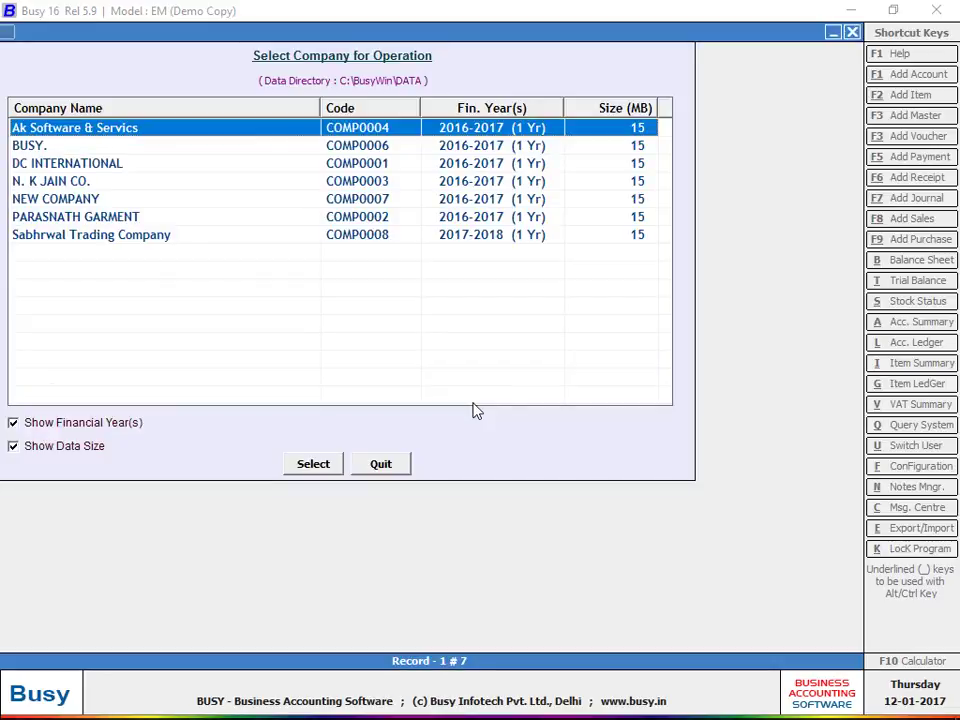
key("Down")
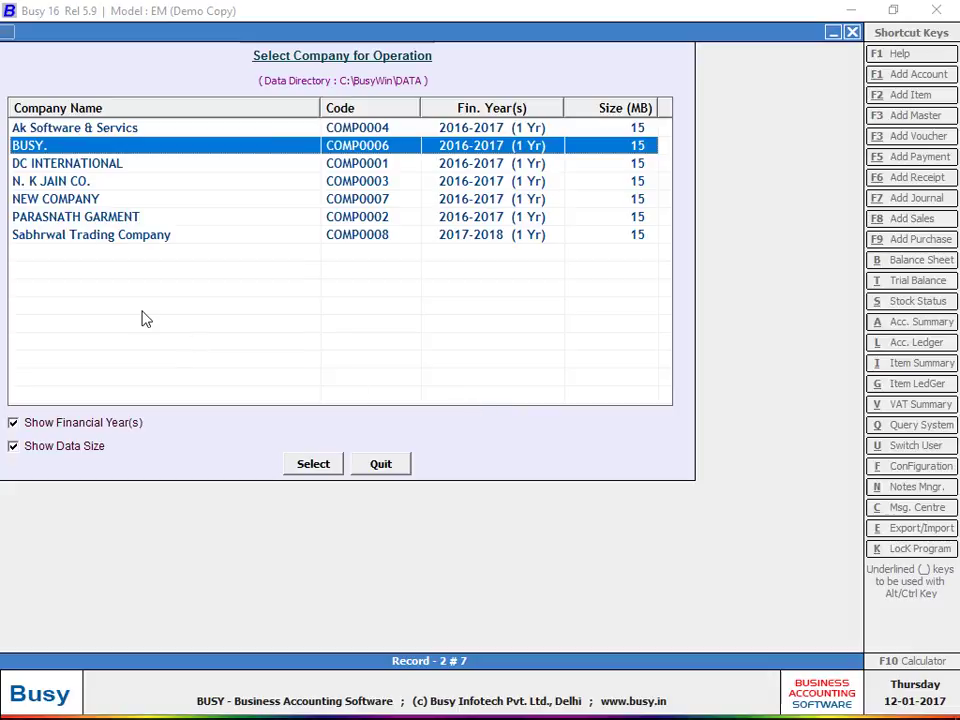
key("Escape")
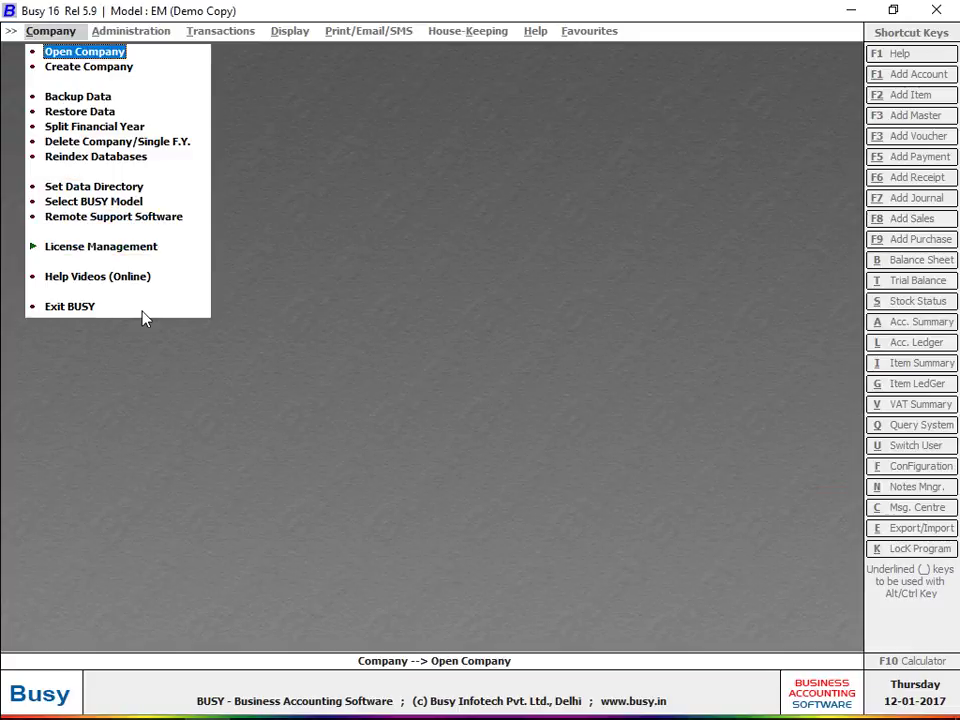
Step: Start a normal data restoration and set the path for restoration to the E:\ drive
key("Down")
key("Down")
key("Down")
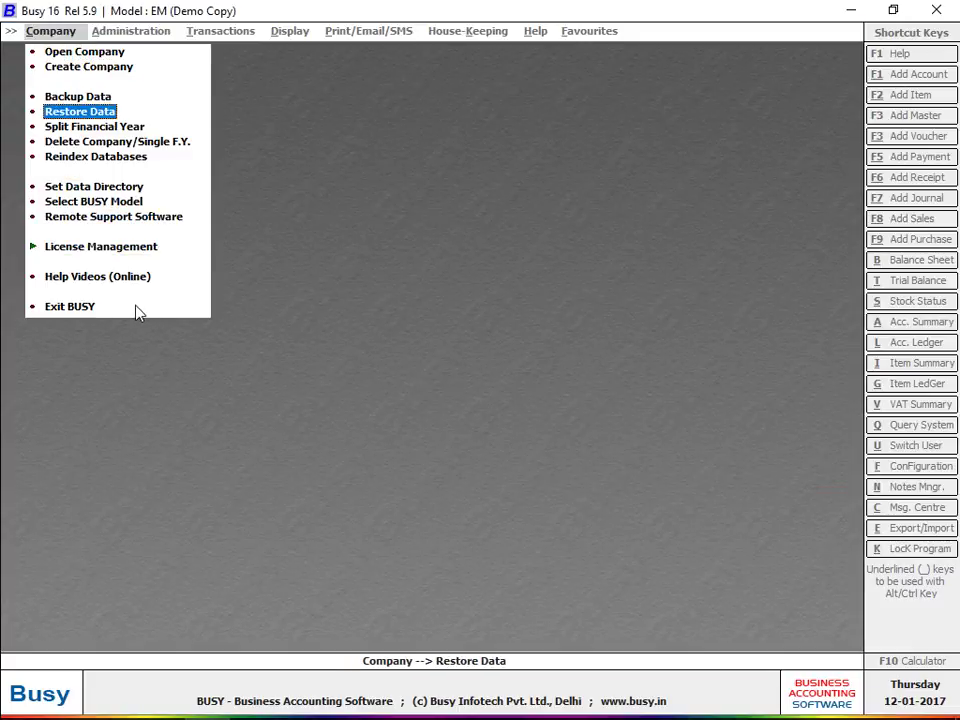
key("Return")
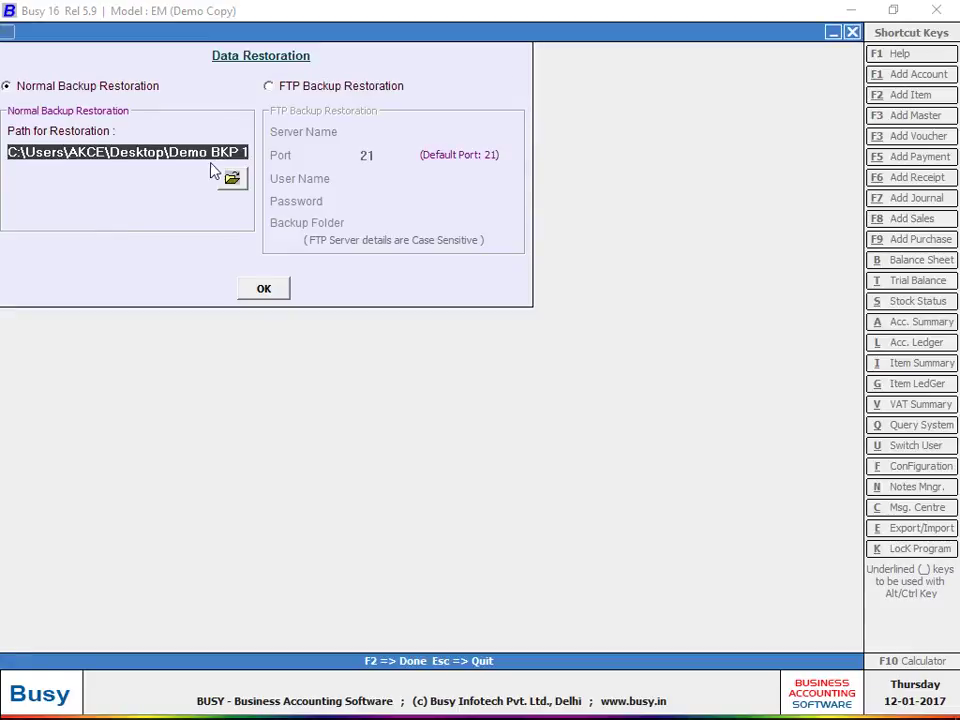
left_click(230, 178)
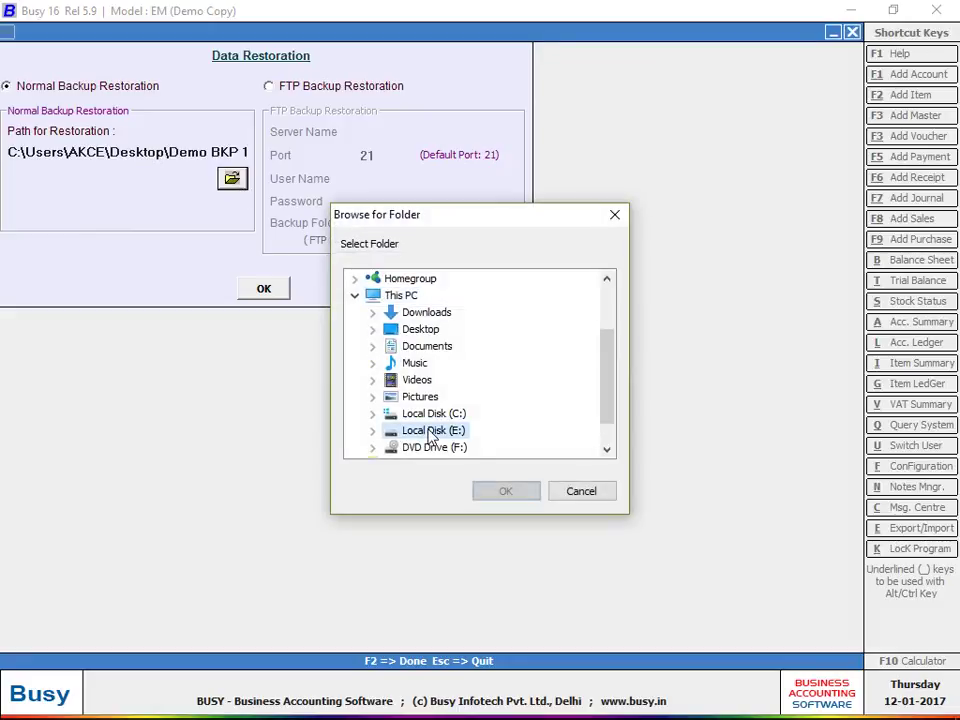
left_click(432, 431)
left_click(506, 492)
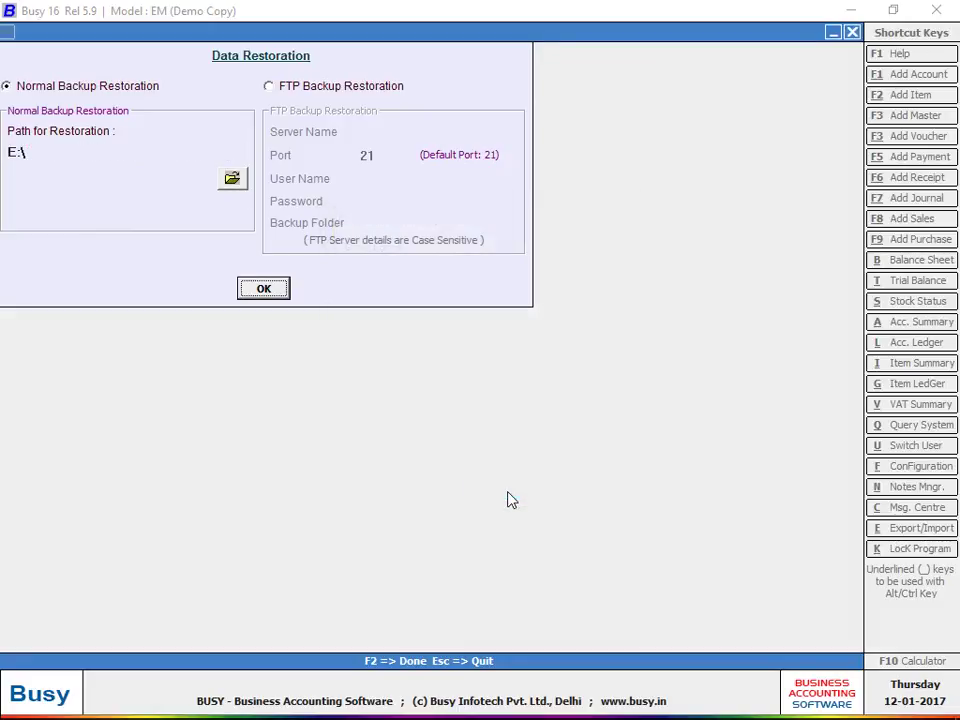
Step: Restore the all-financial-years backup of the company Busy from the E: drive and close the restoration form
left_click(264, 290)
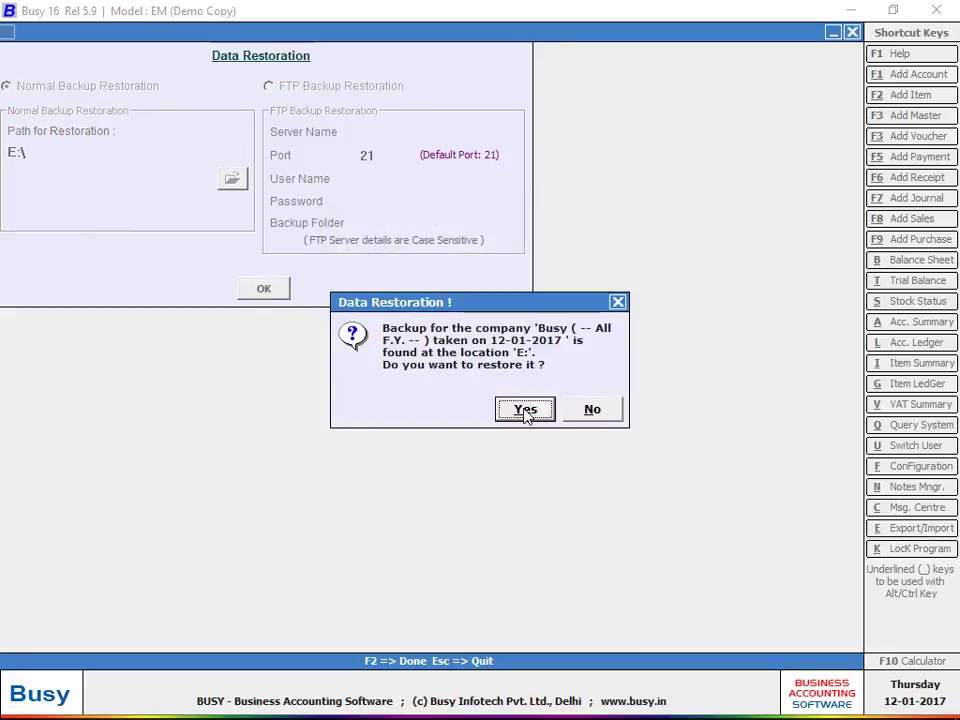
left_click(525, 410)
left_click(523, 410)
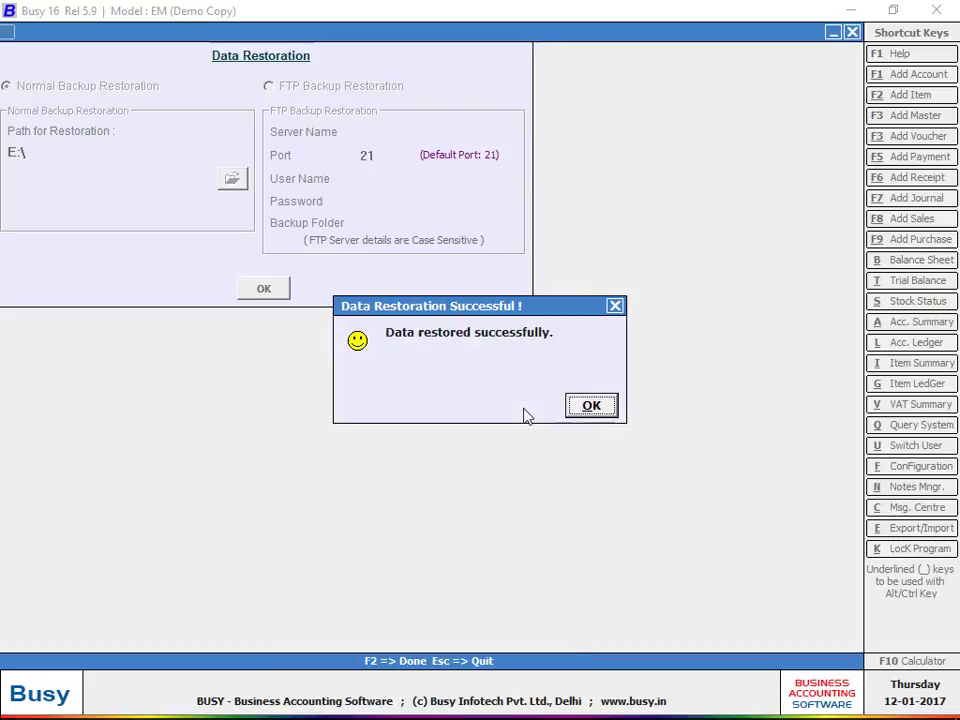
left_click(575, 413)
key("Escape")
Step: Check the list of companies available for opening for the restored company Busy, and close the list
key("Up")
key("Up")
key("Up")
key("Return")
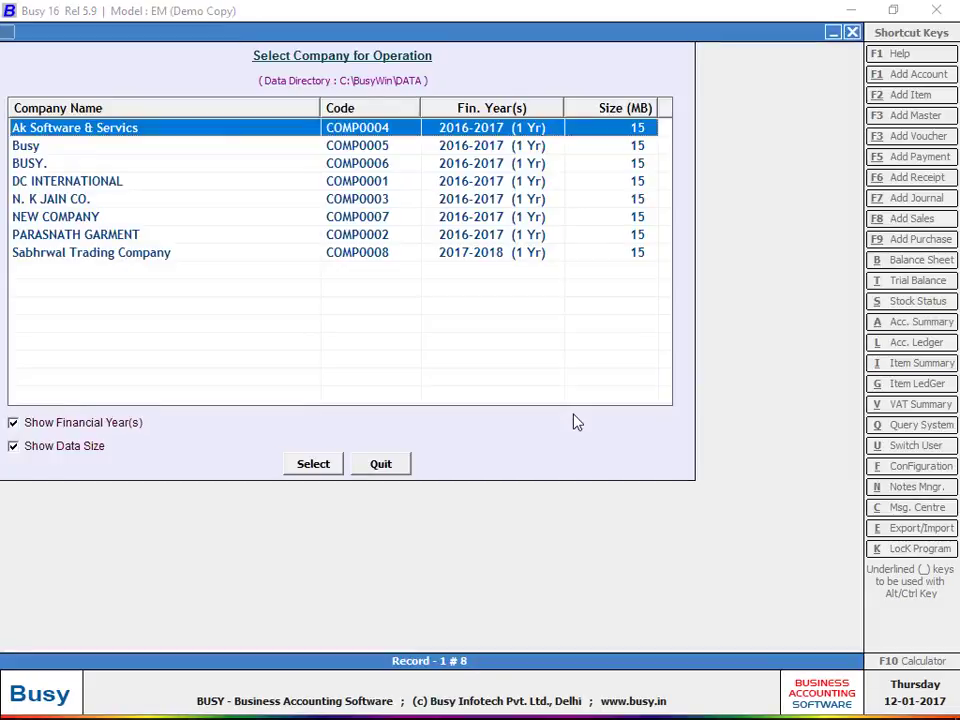
key("Down")
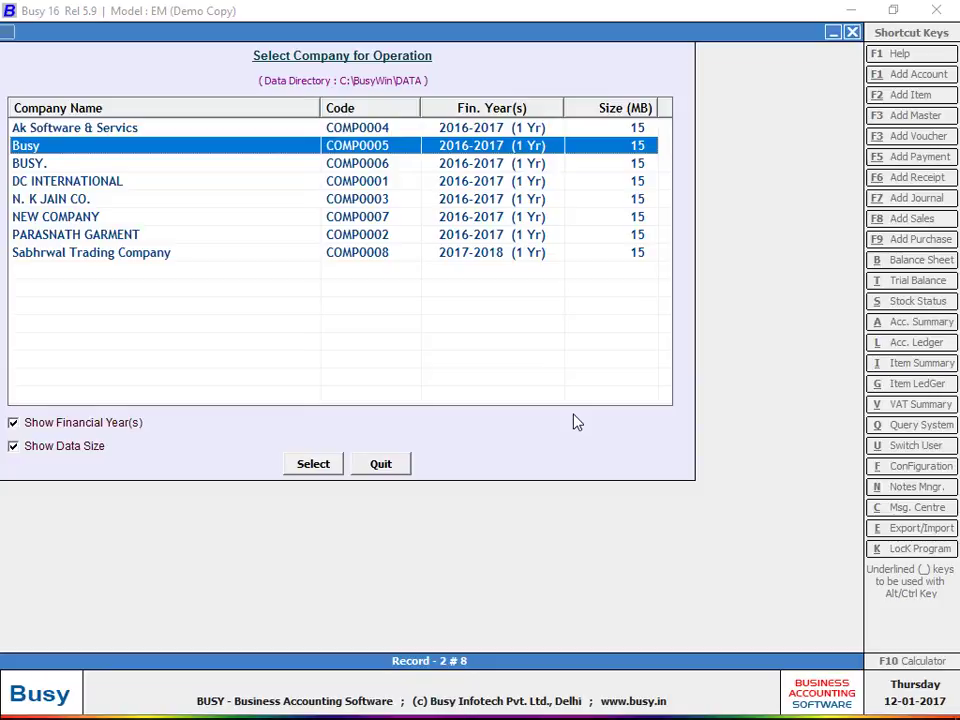
key("Escape")
key("Down")
key("Down")
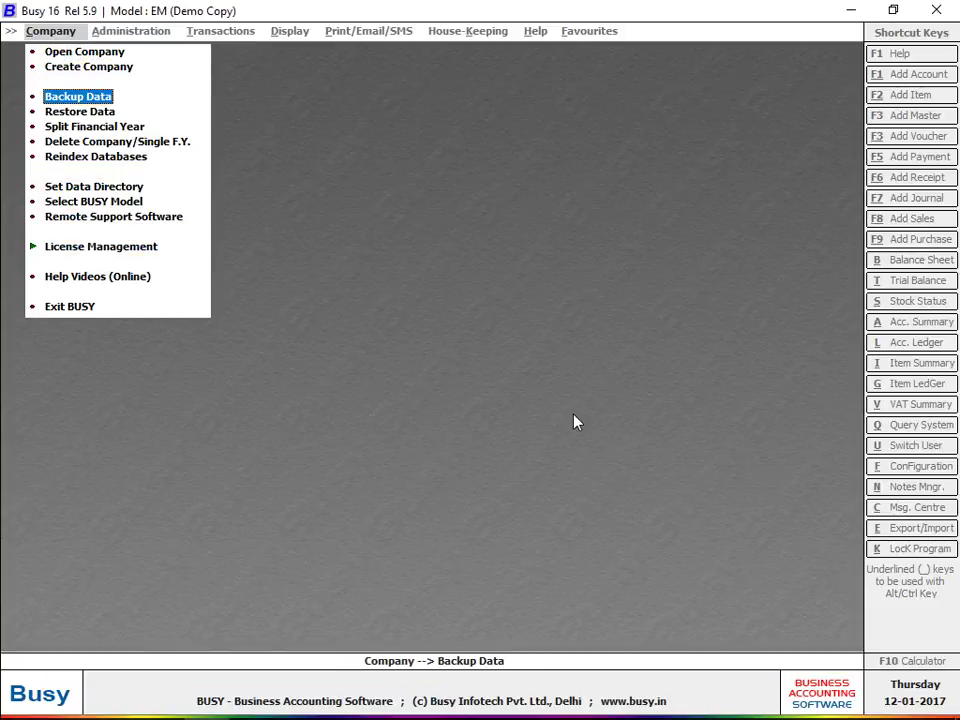
key("Down")
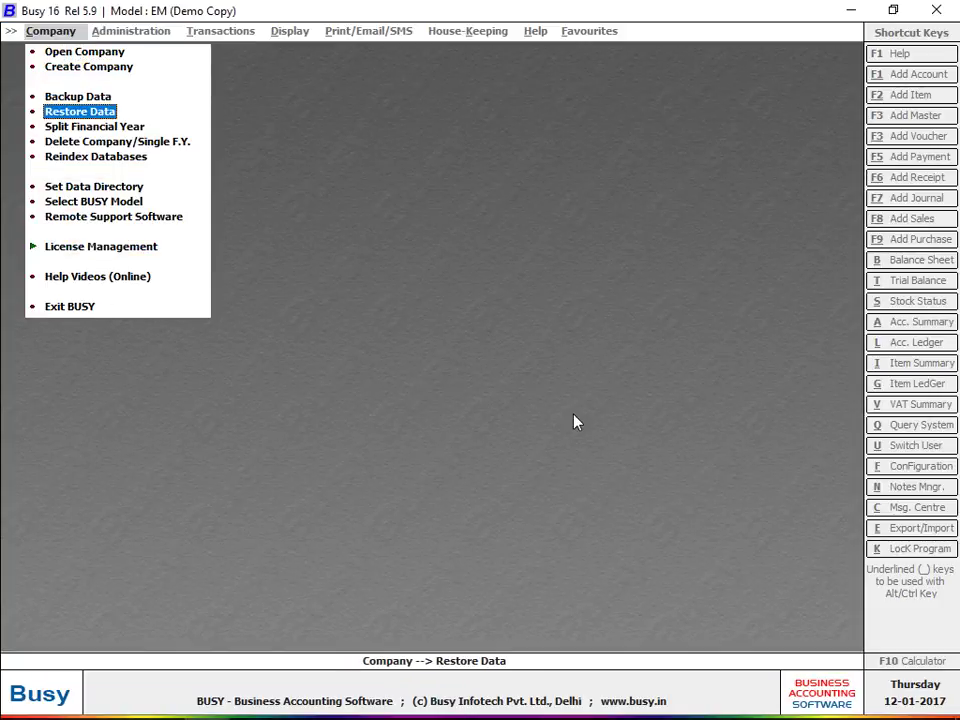
key("Down")
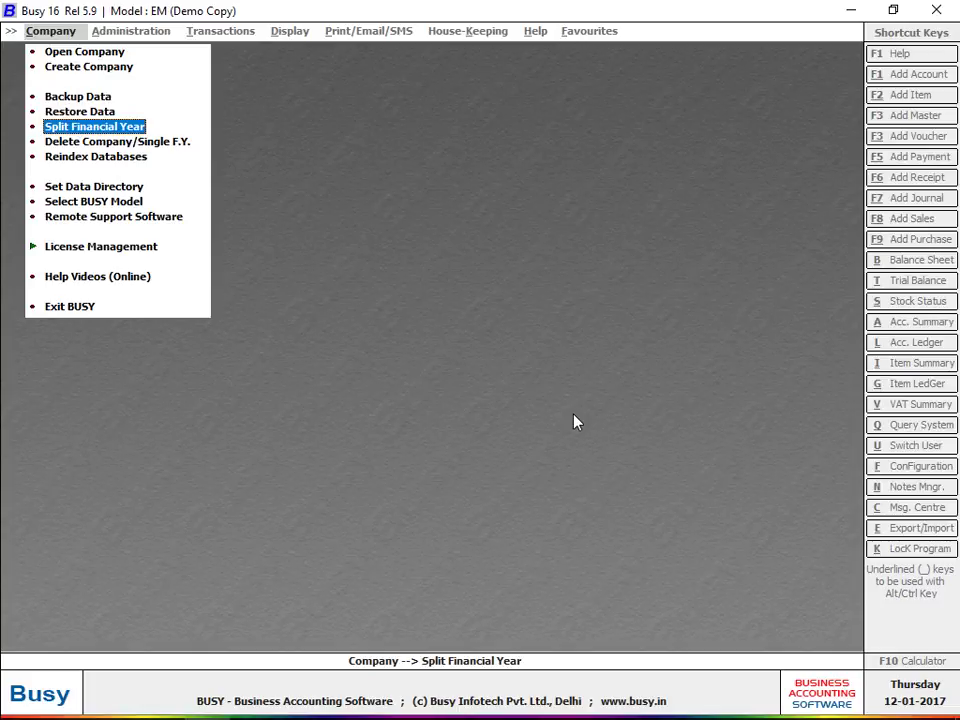
key("Down")
Step: Look over the financial years of the companies available for opening, and close the list
key("Up")
key("Up")
key("Up")
key("Up")
key("Up")
key("Return")
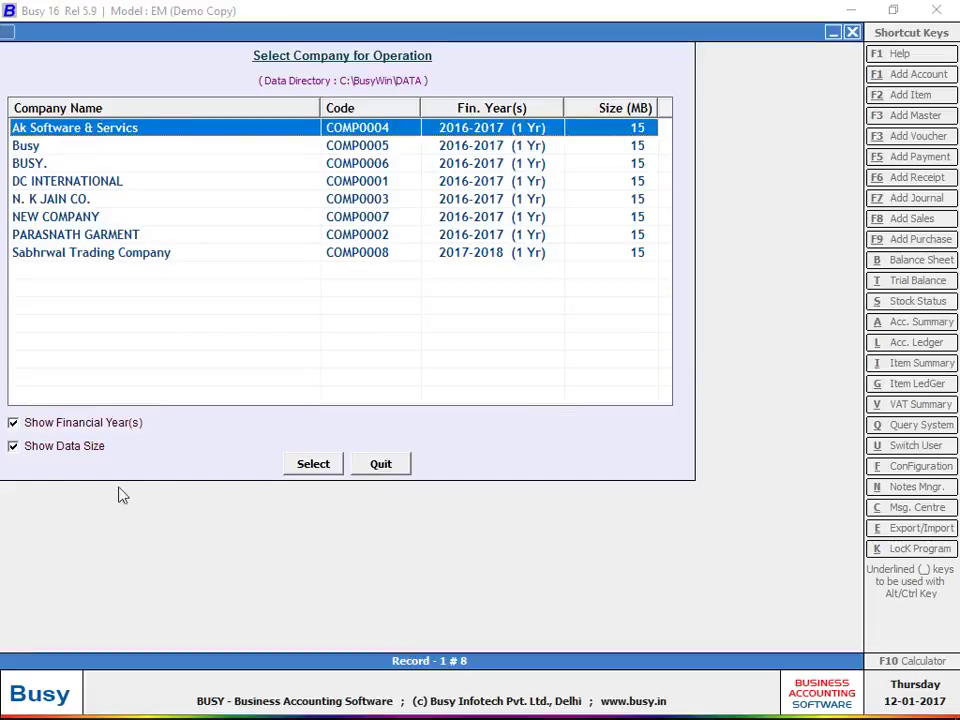
key("Escape")
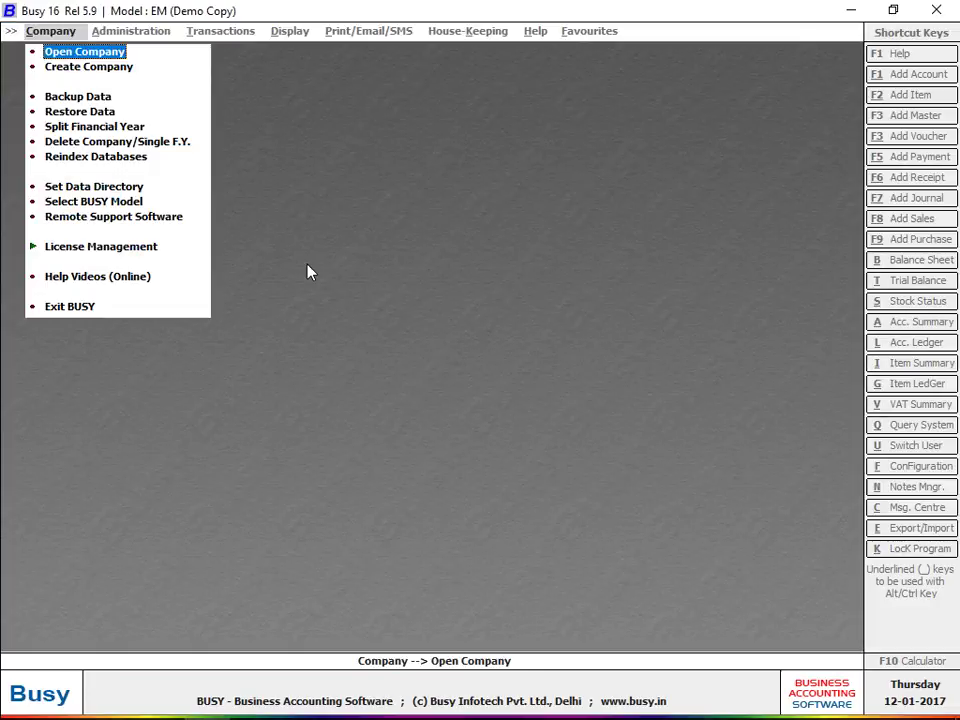
Step: Try to authorize a deletion for the company Busy with only the superuser name B
key("Down")
key("Down")
key("Down")
key("Down")
key("Down")
key("Return")
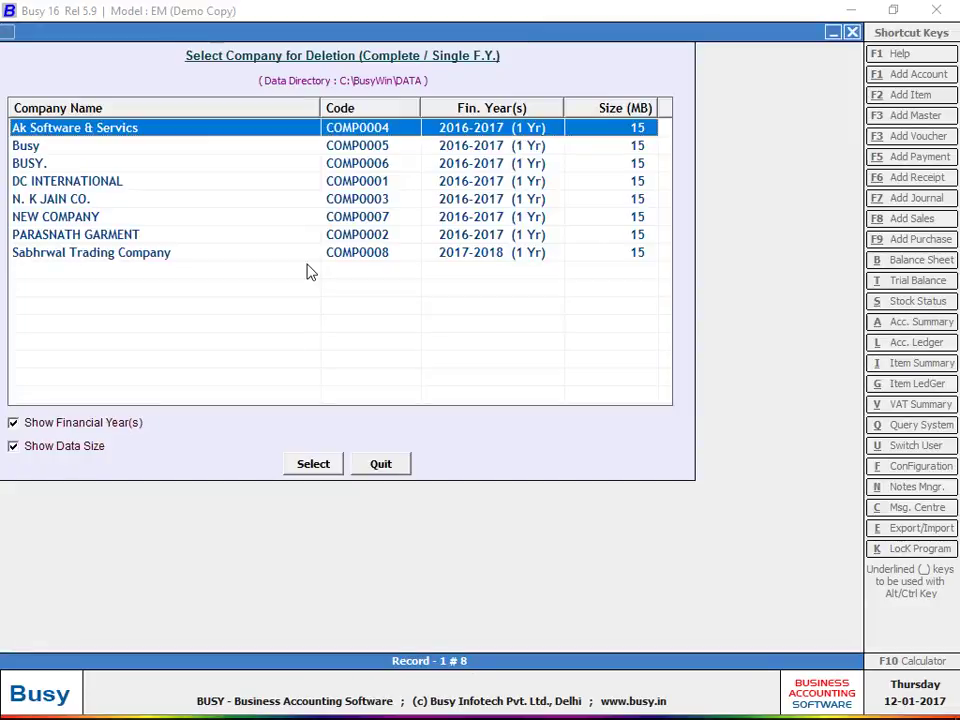
key("Return")
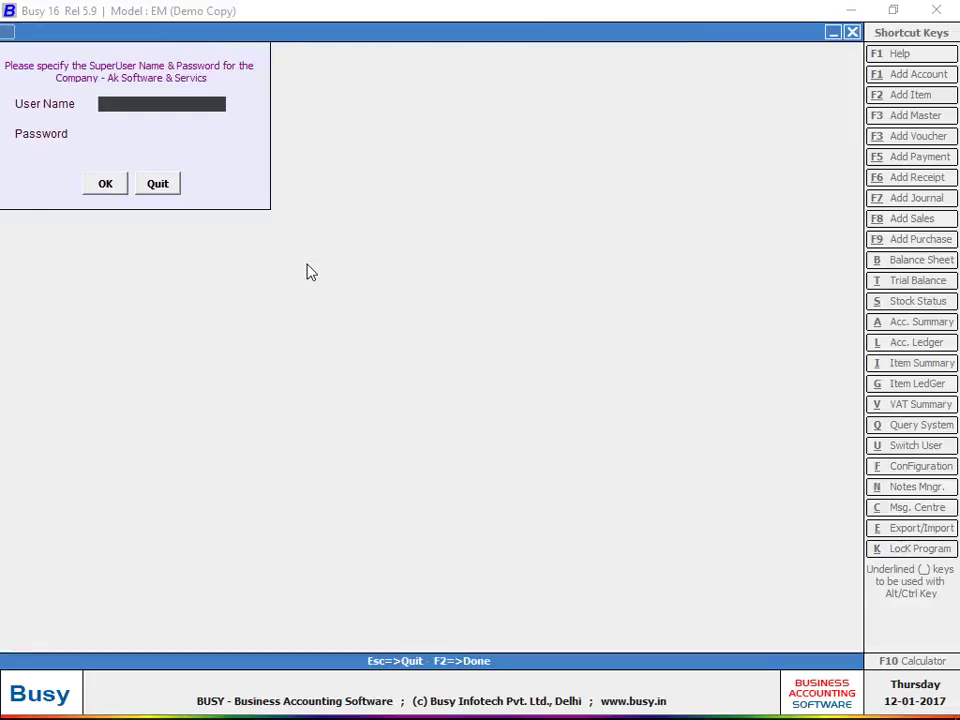
key("Escape")
key("Down")
key("Return")
type("B")
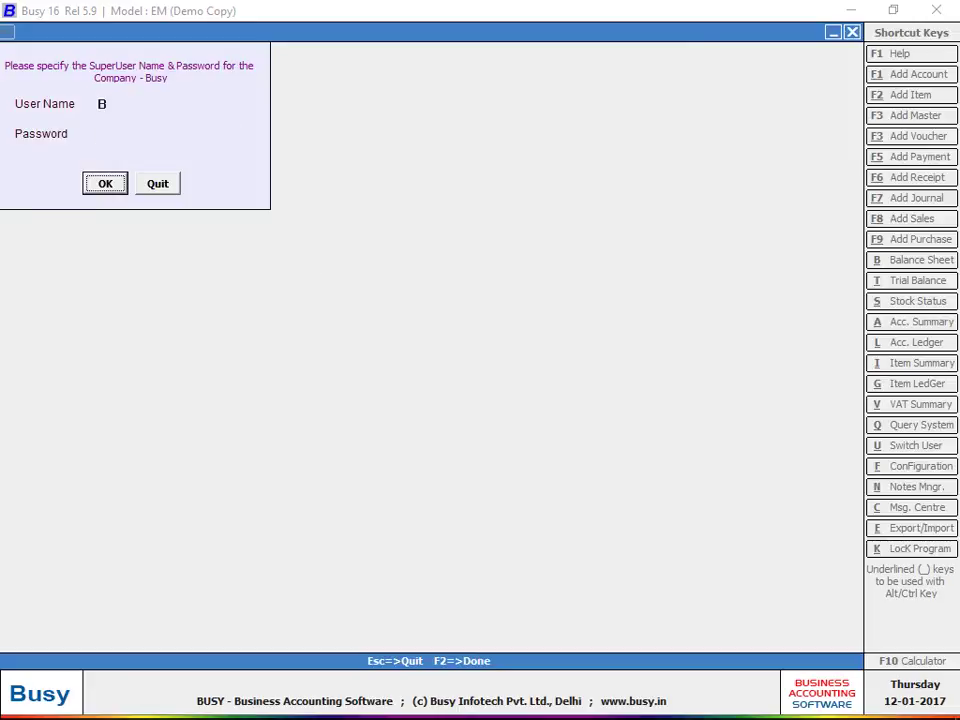
key("Return")
key("Return")
key("Return")
Step: Authorize with the superuser name and password, and try to delete a single financial year of the company Busy
type("B")
key("Return")
key("Return")
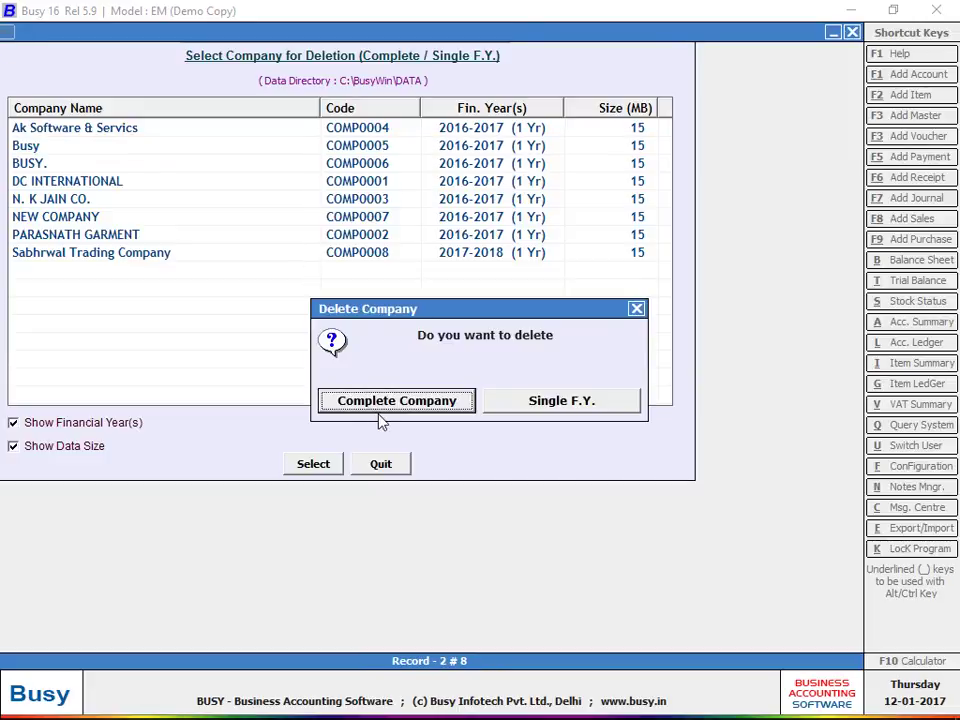
left_click(551, 401)
key("Escape")
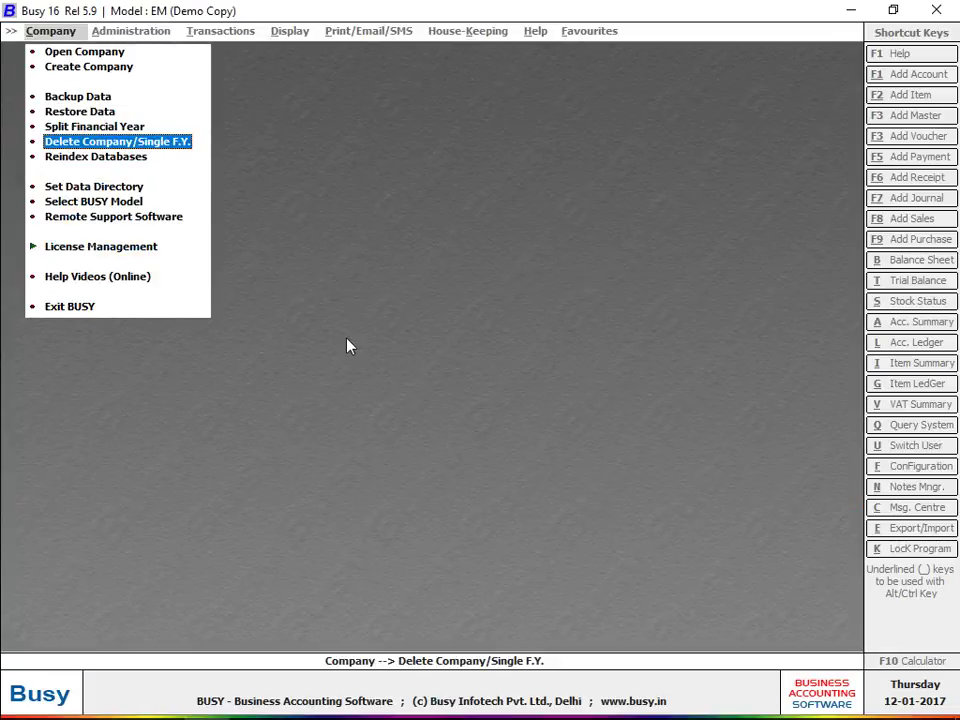
Step: Open the company Busy (COMP0005), logging in with user name B and the account password
key("Up")
key("Up")
key("Up")
key("Up")
key("Up")
key("Return")
key("Down")
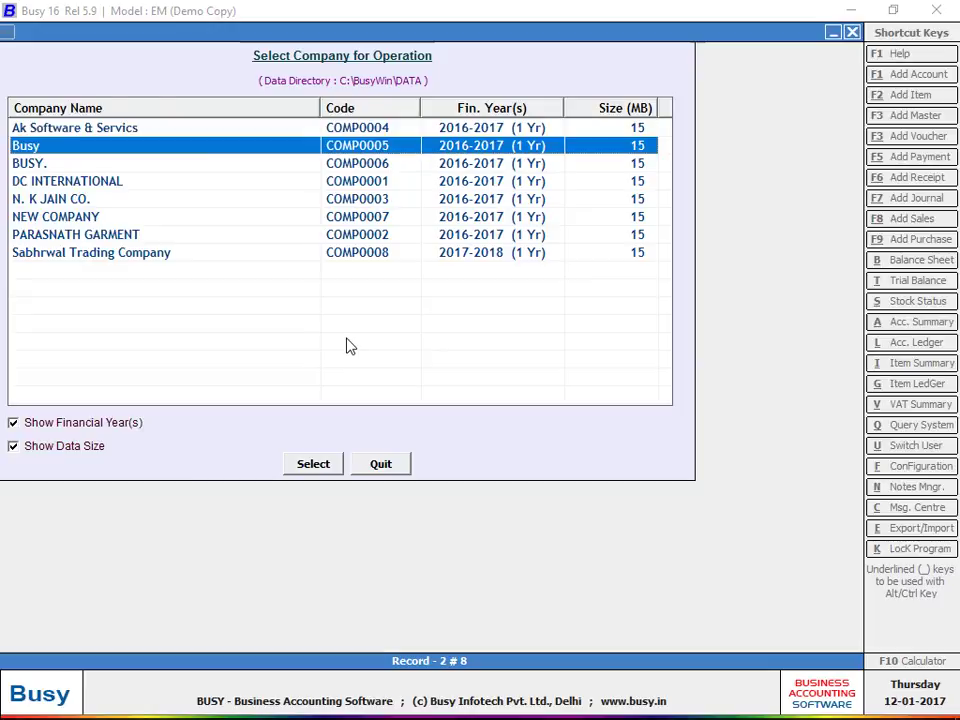
key("Return")
type("b")
key("Return")
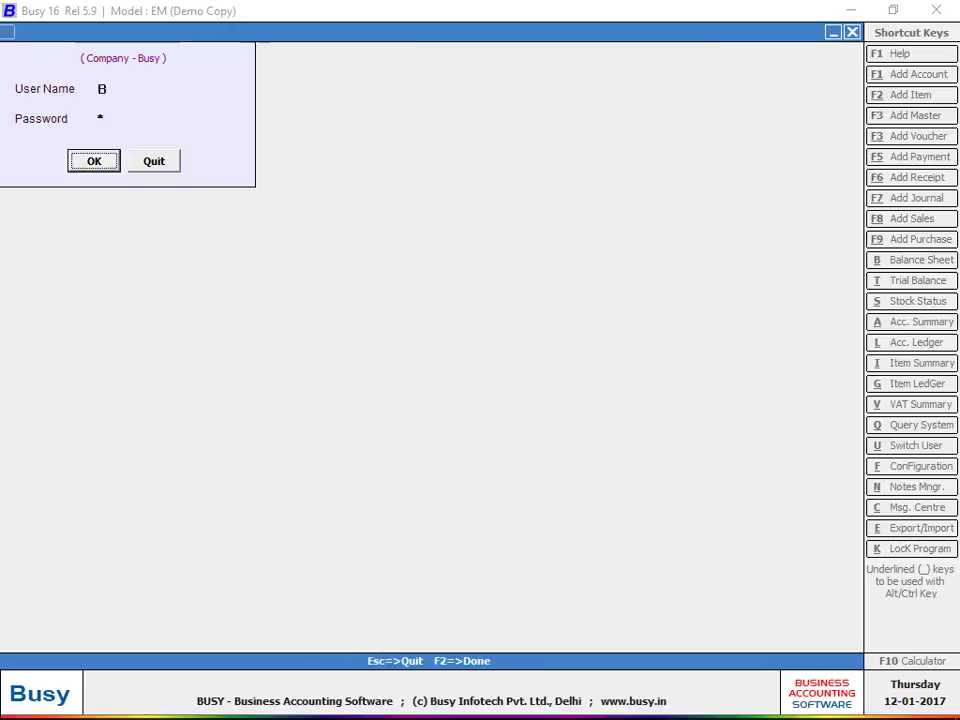
key("Return")
Step: Create a new financial year starting from 01-04-2017 for the company Busy, carrying the balances over
key("Up")
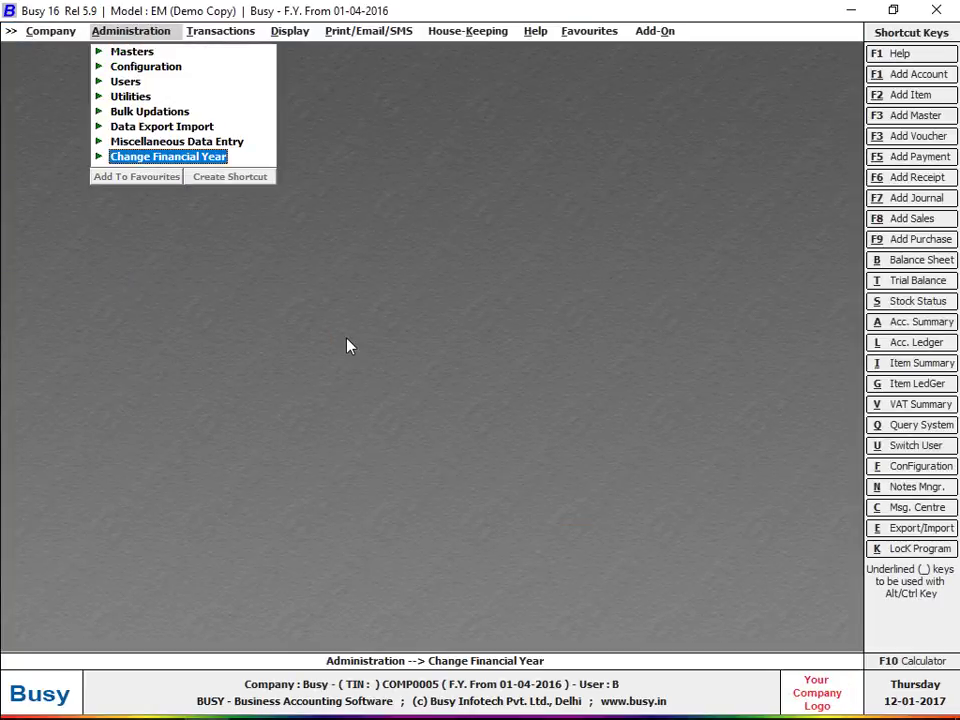
key("Return")
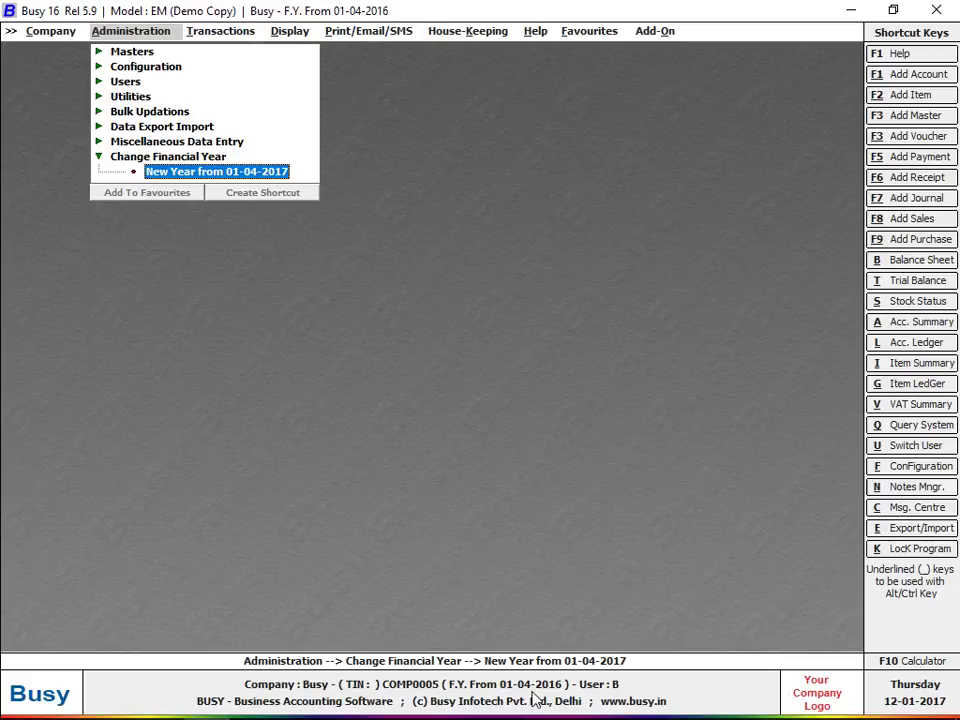
key("Return")
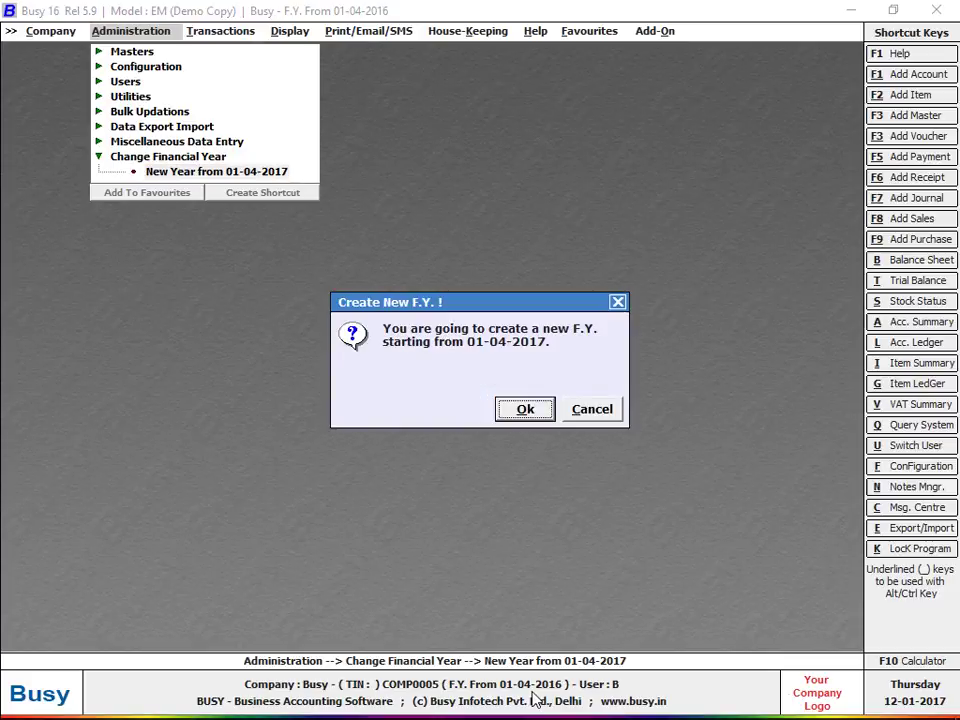
key("Return")
key("Return")
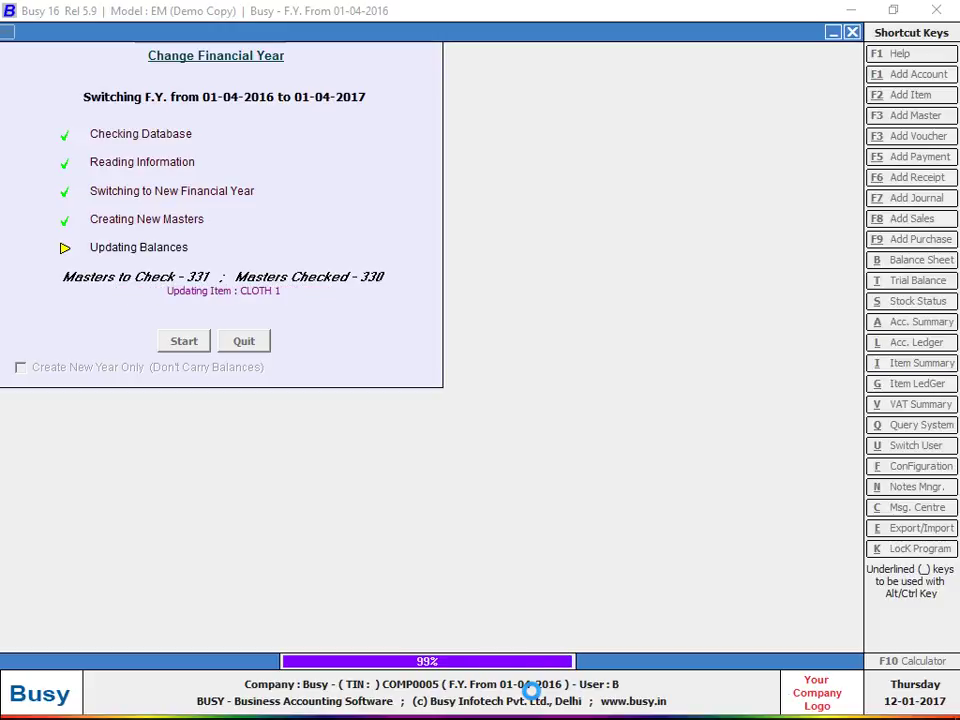
key("Return")
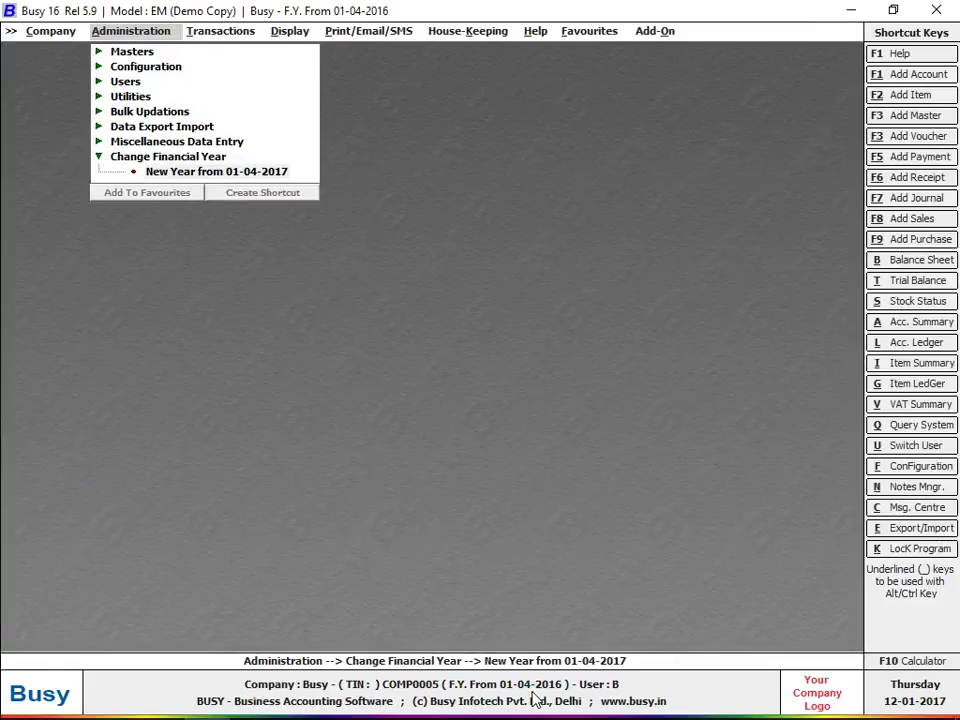
key("Escape")
key("Return")
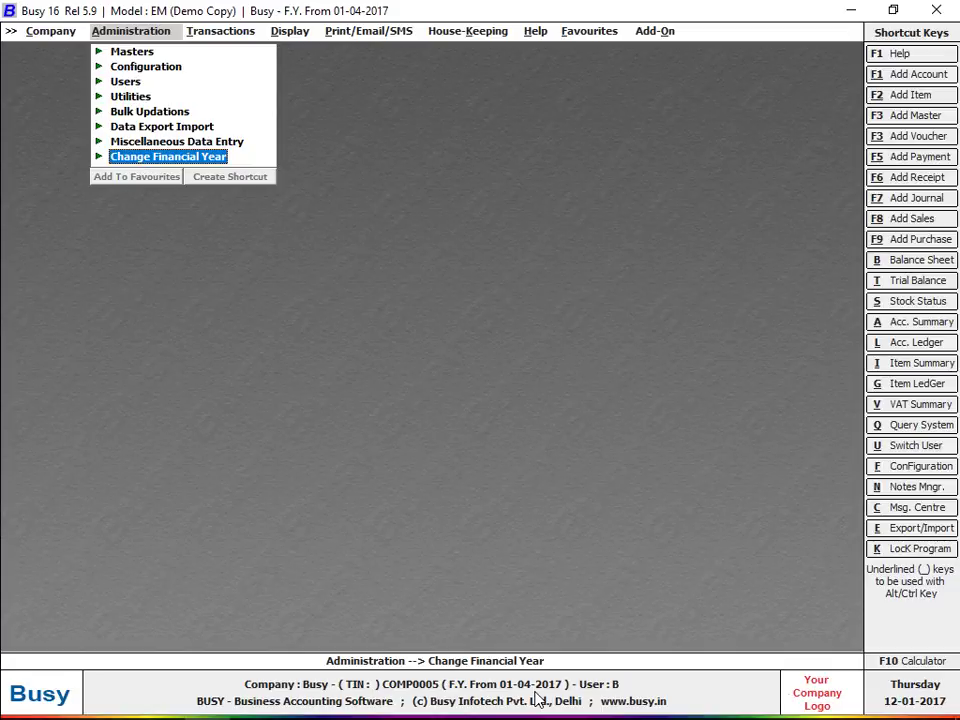
Step: Switch the company Busy back to the financial year starting from 01-04-2016
key("Return")
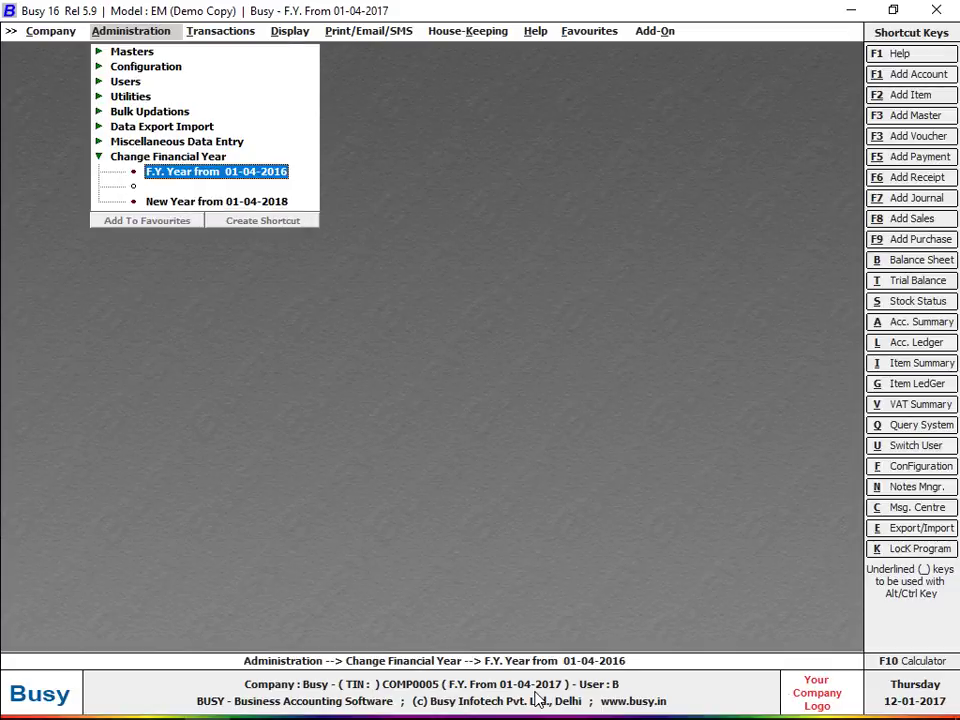
key("Return")
key("Return")
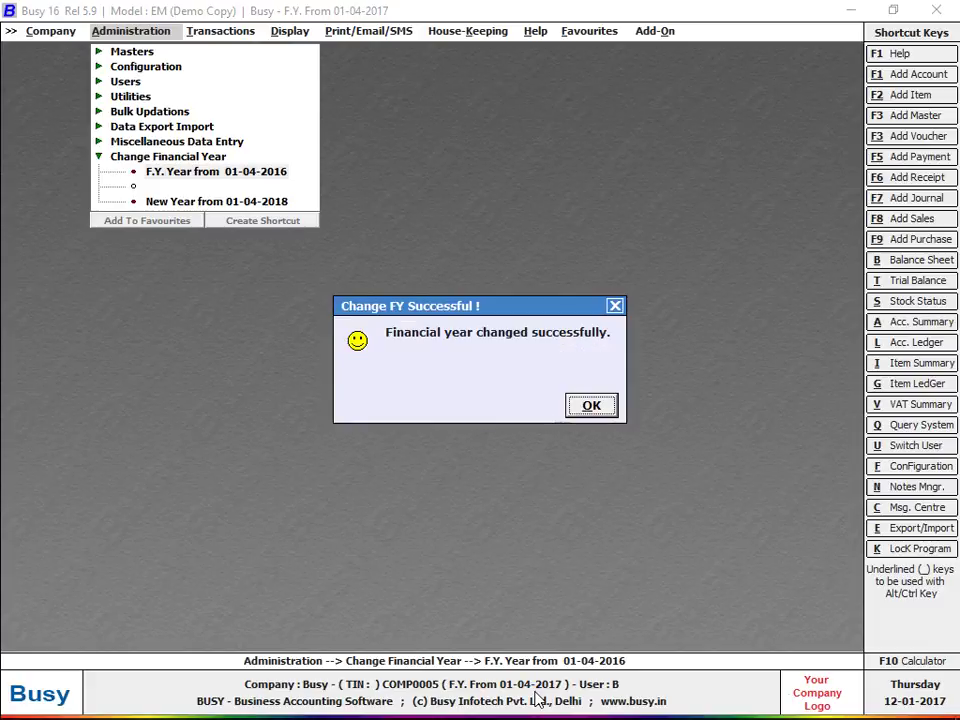
key("Return")
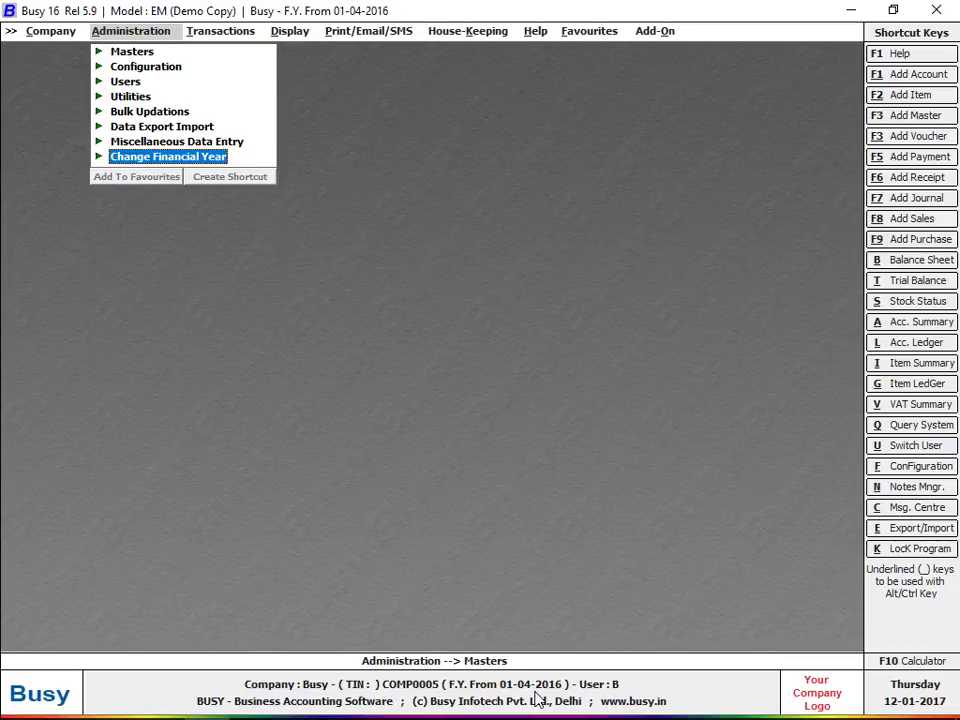
Step: Change to the financial year starting from 01-04-2017 without carrying the balances forward
key("Return")
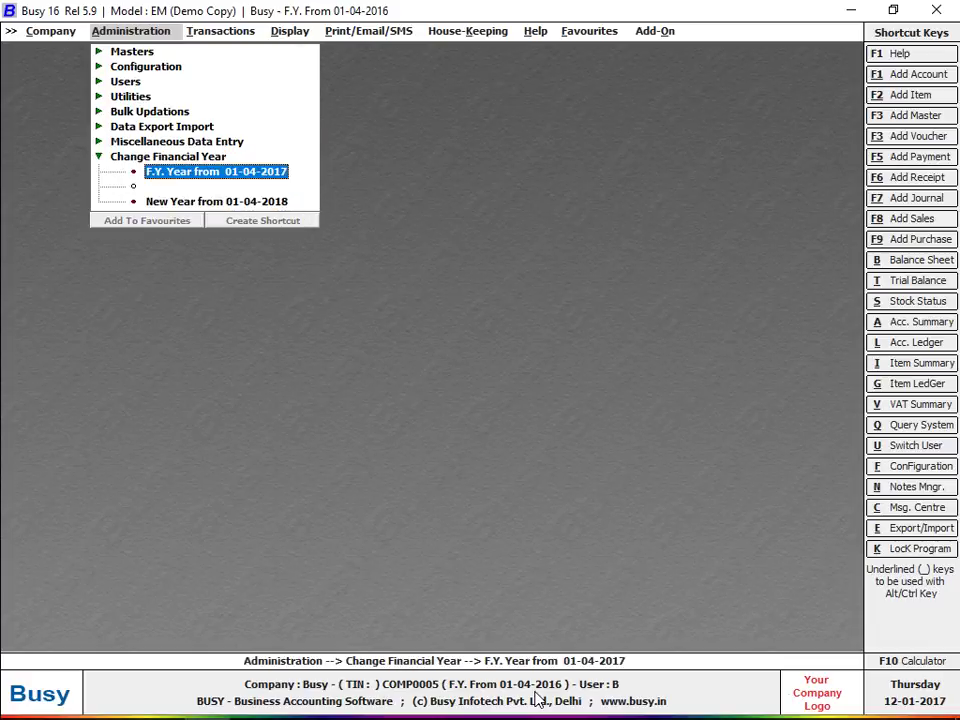
key("Return")
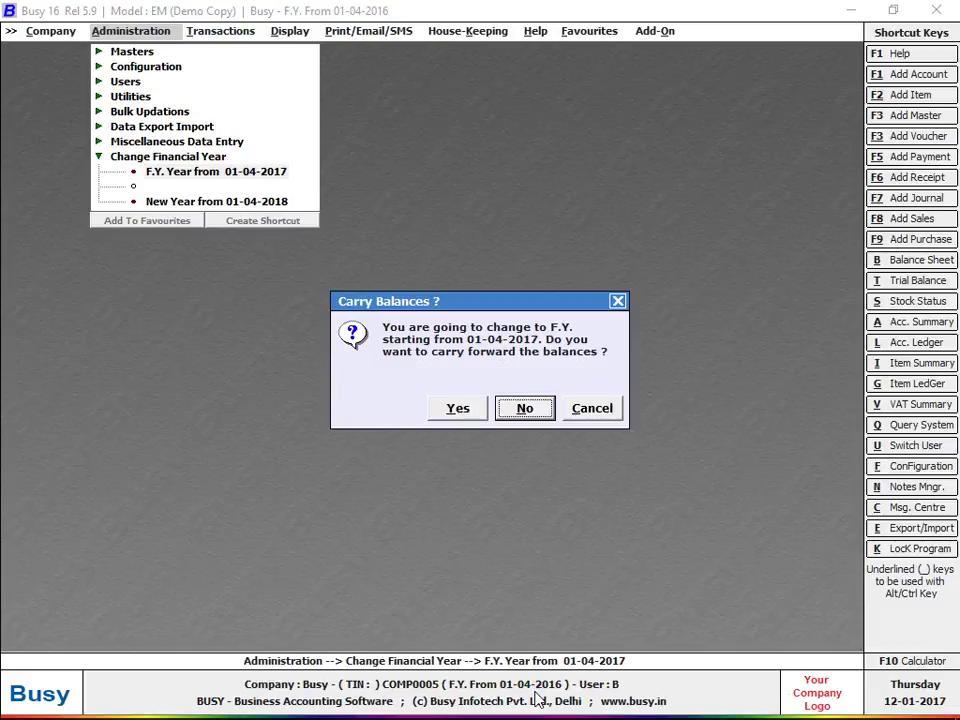
key("Left")
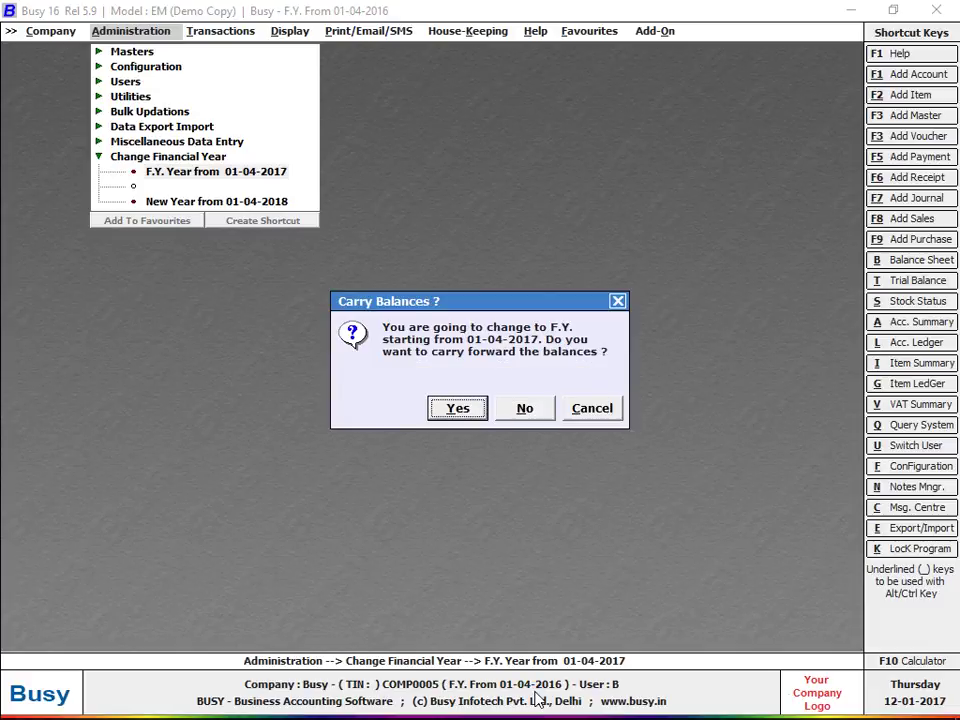
key("Right")
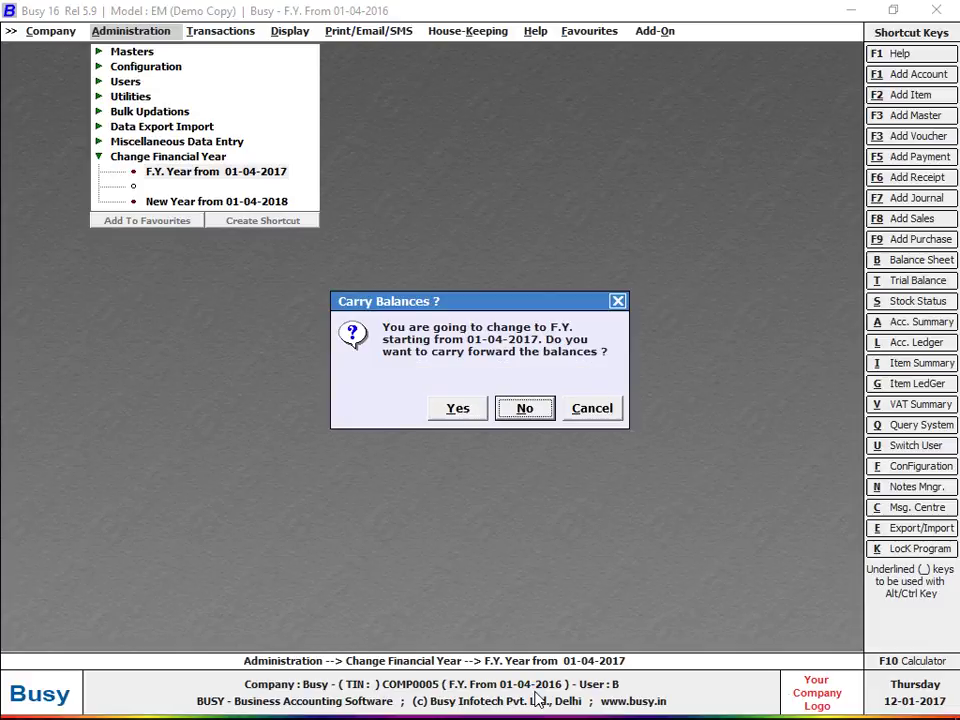
key("Return")
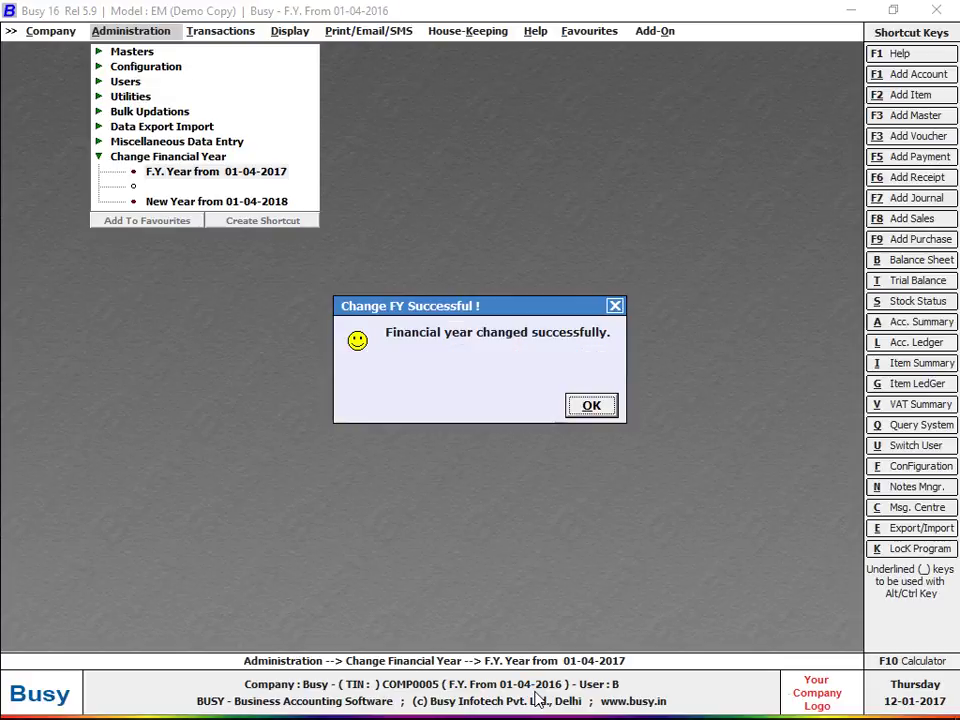
key("Return")
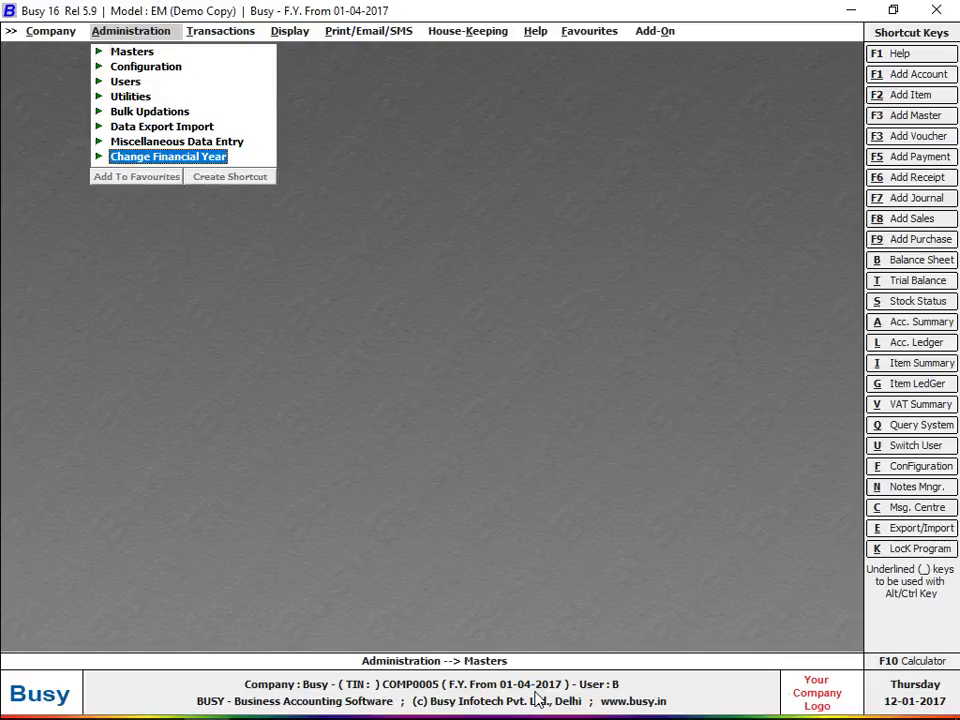
Step: Close the company Busy and open the list of companies for complete or single financial year deletion
key("Return")
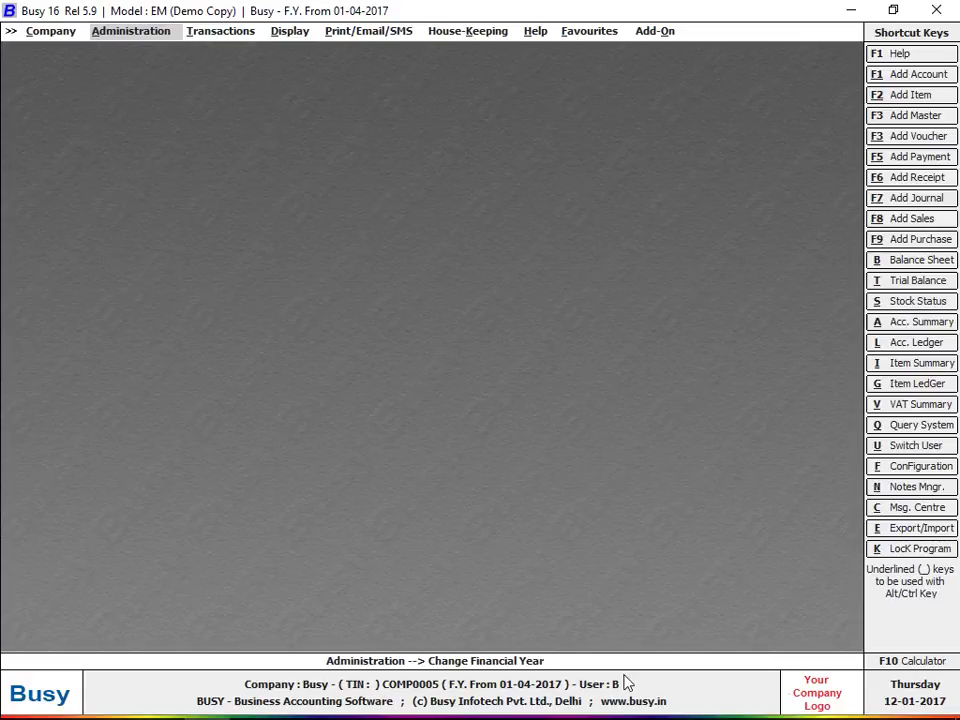
key("Return")
key("Down")
key("Down")
key("Down")
key("Down")
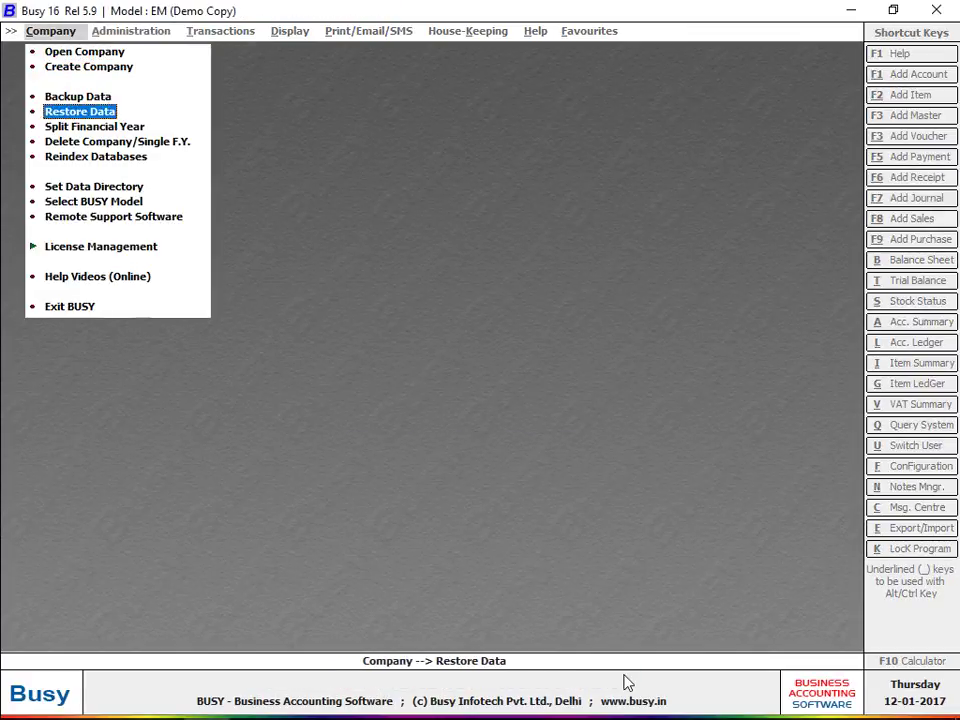
key("Down")
key("Return")
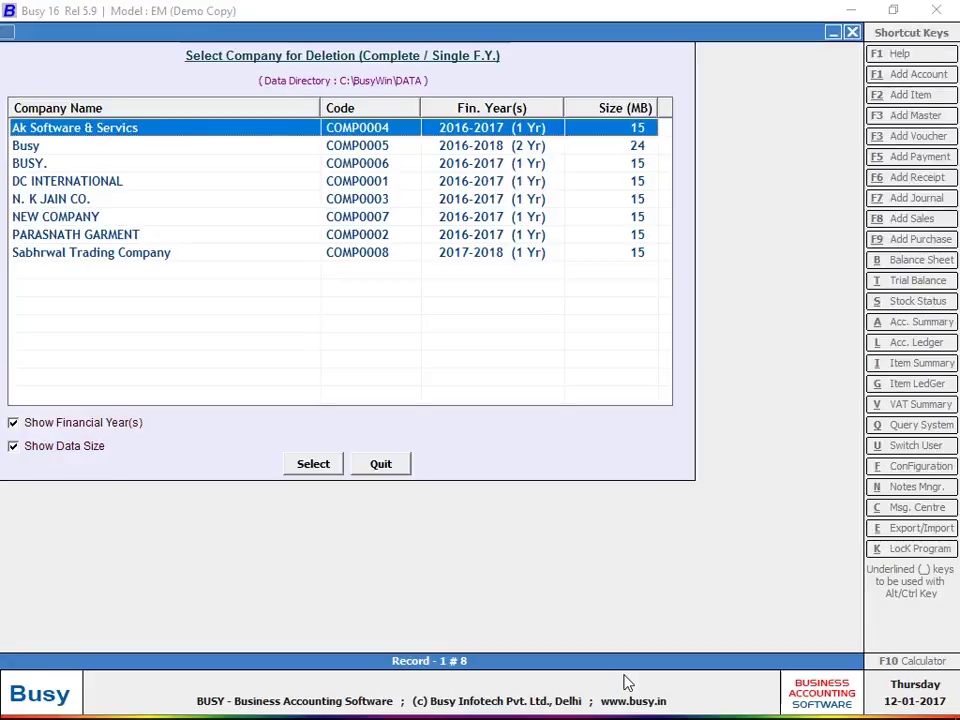
Step: Try to select the company Busy for deletion by signing in with only the user name and no password
key("Down")
key("Return")
type("B")
key("Return")
key("Return")
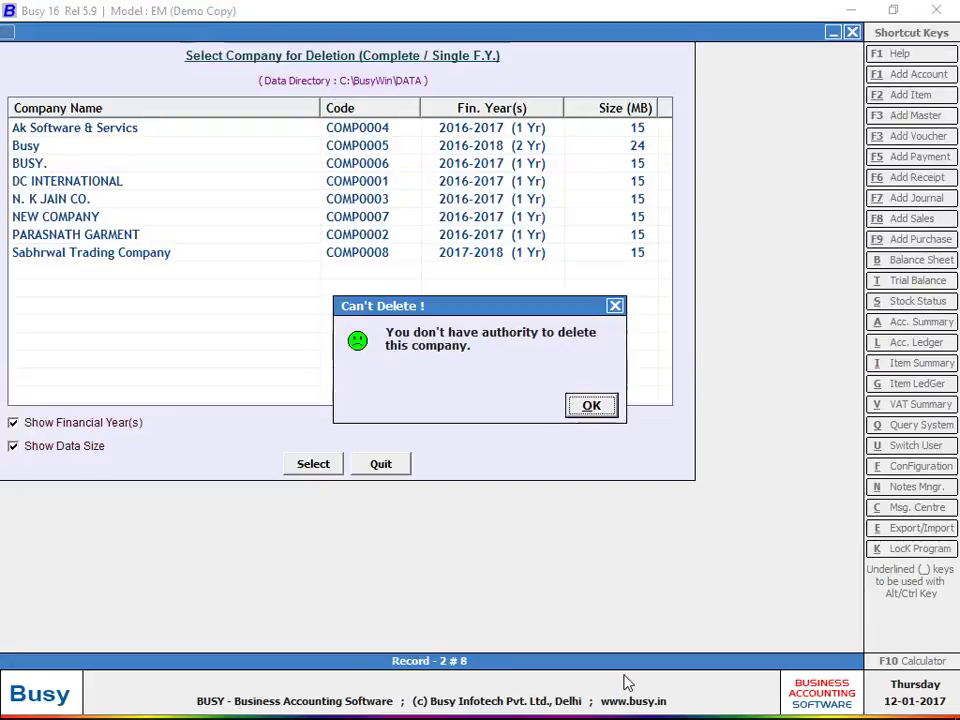
key("Return")
Step: Sign in to the company Busy for deletion with the user name and password, and choose to delete a single financial year
key("Return")
type("B")
key("Return")
type("1")
key("Return")
key("Return")
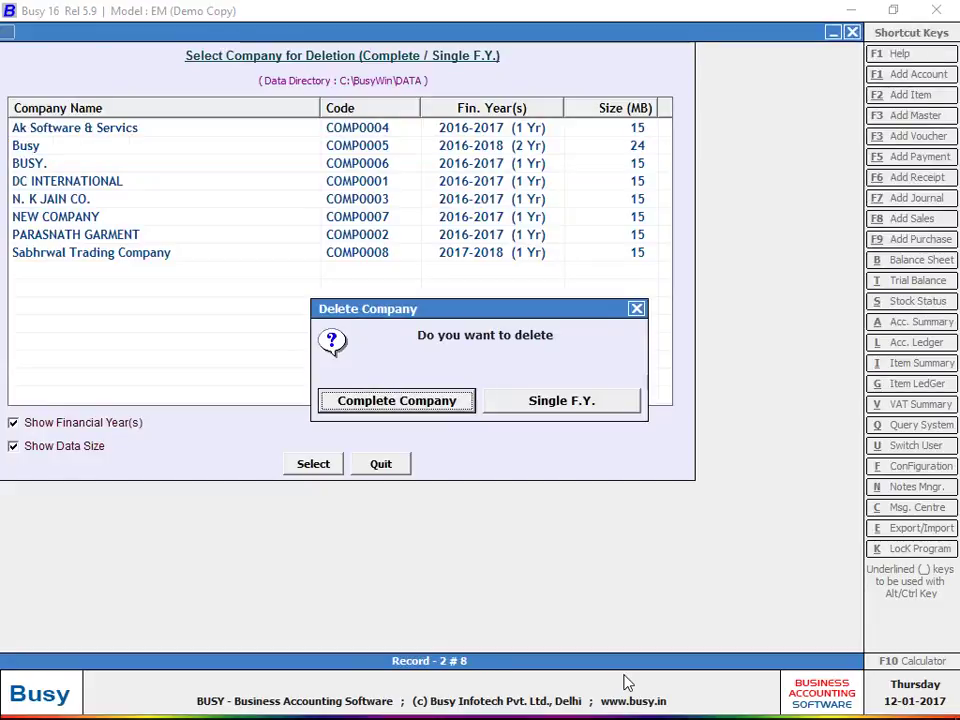
key("Right")
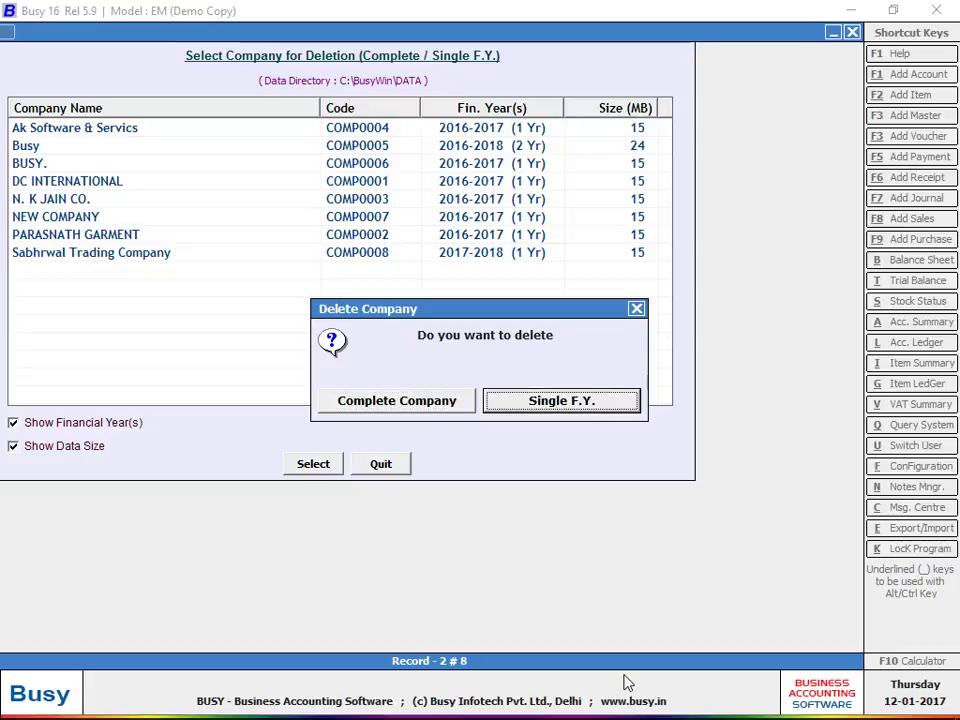
key("Return")
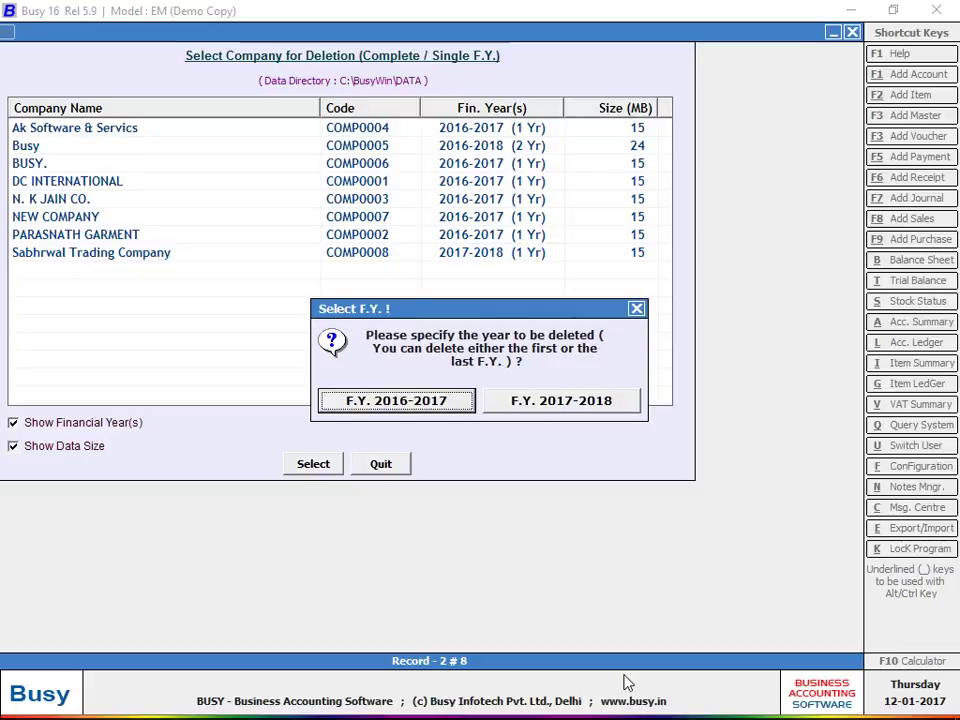
Step: Delete the financial year 2017-2018 of the company Busy, confirming the deletion
key("Right")
key("Return")
key("Left")
key("Return")
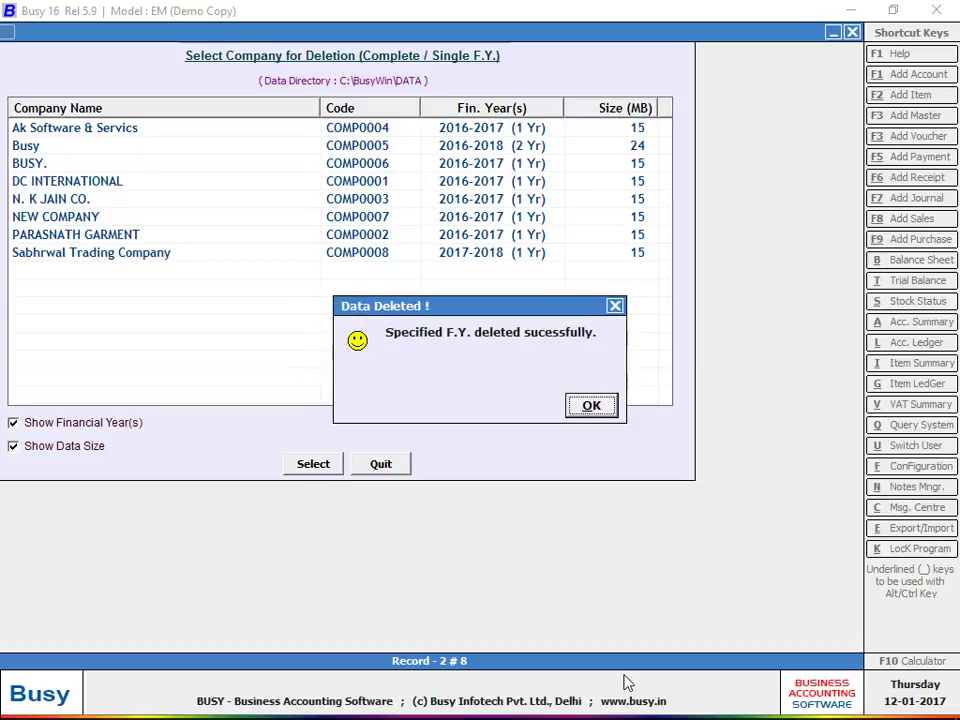
key("Return")
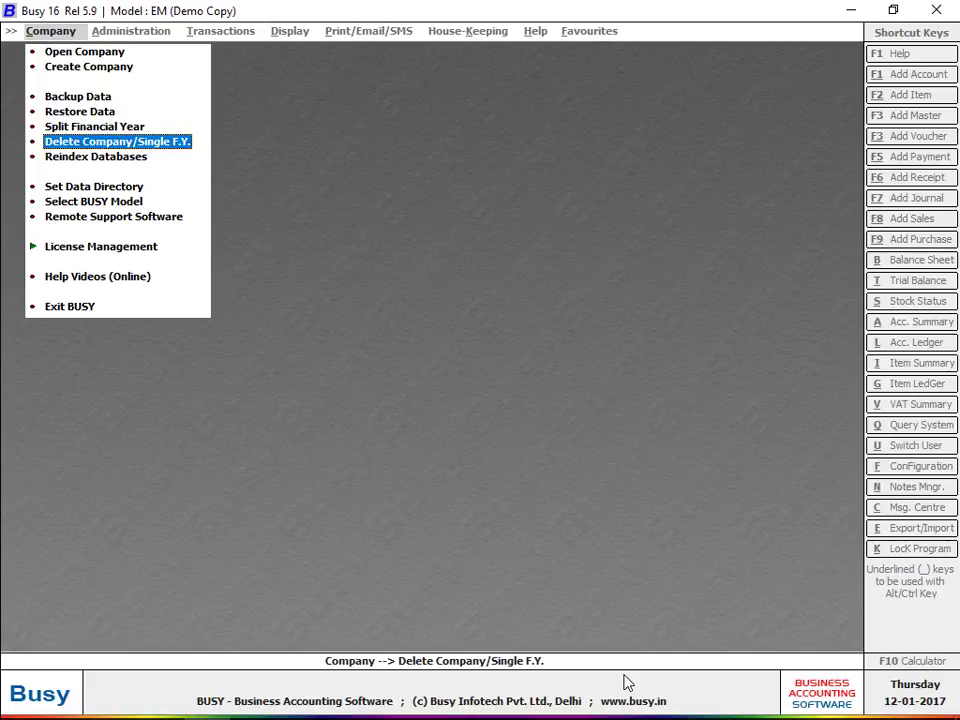
key("Down")
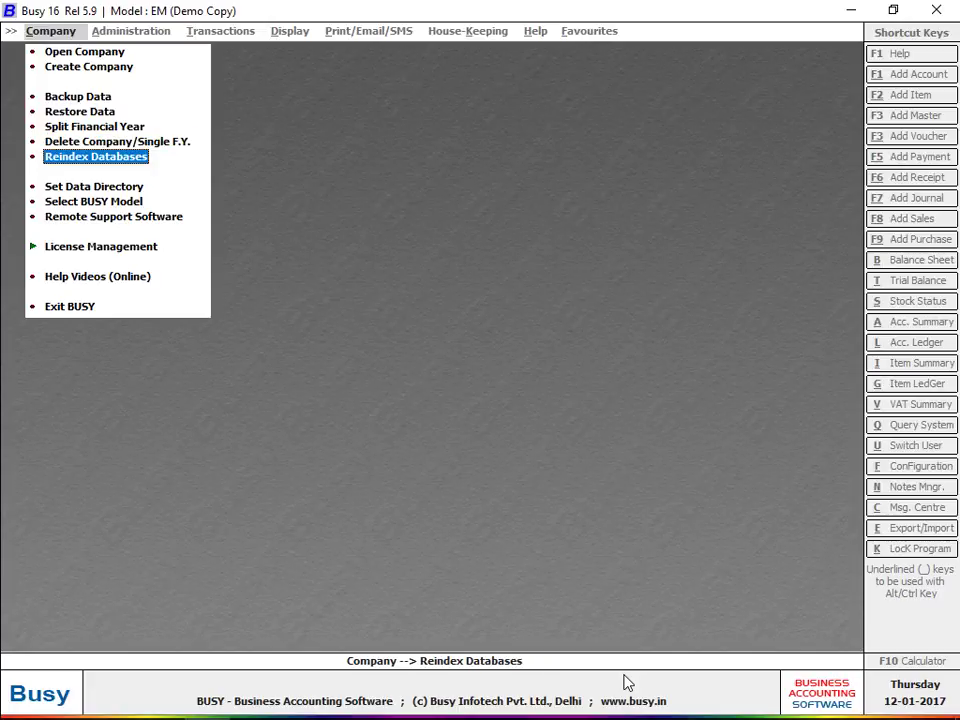
key("Return")
key("Escape")
Step: Check the financial years of the company Busy in the list of companies to open, and back out of its sign-in
key("Up")
key("Up")
key("Up")
key("Up")
key("Up")
key("Up")
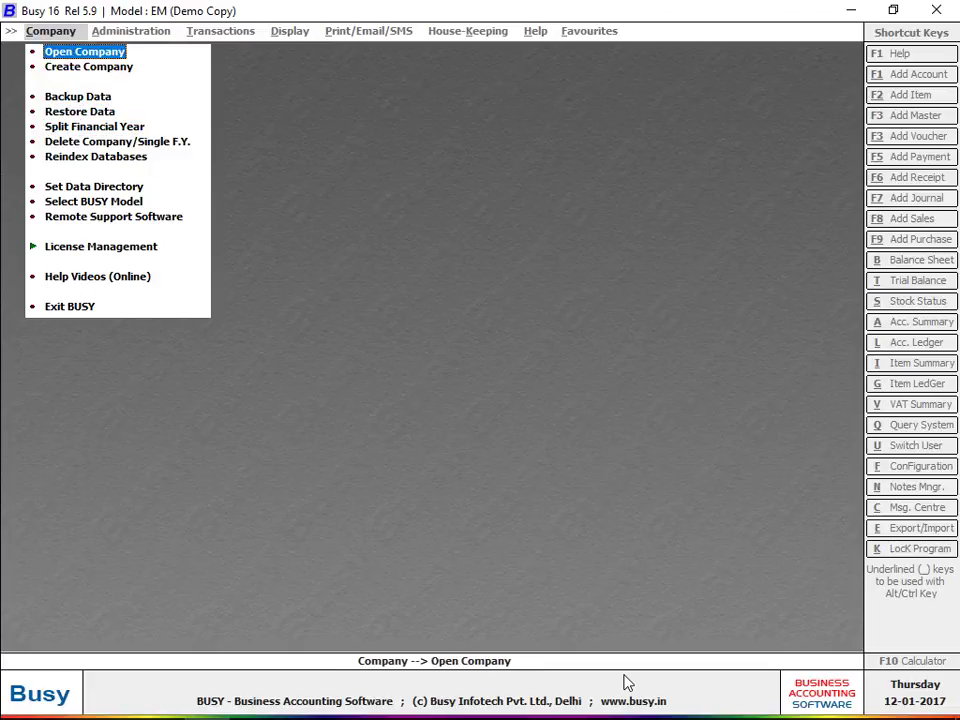
key("Return")
key("Down")
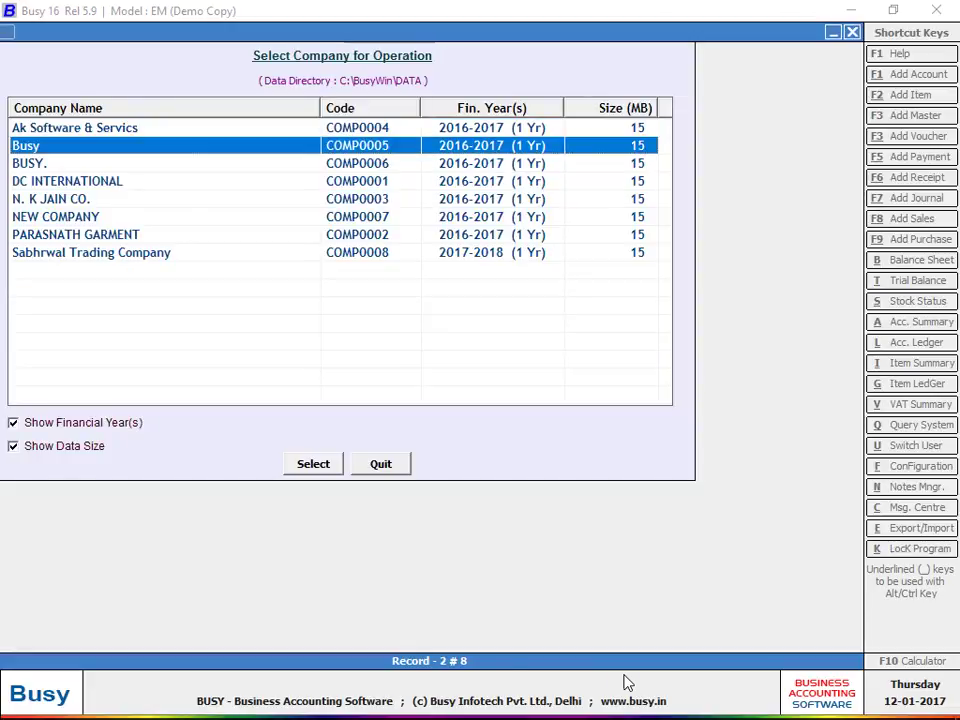
key("Return")
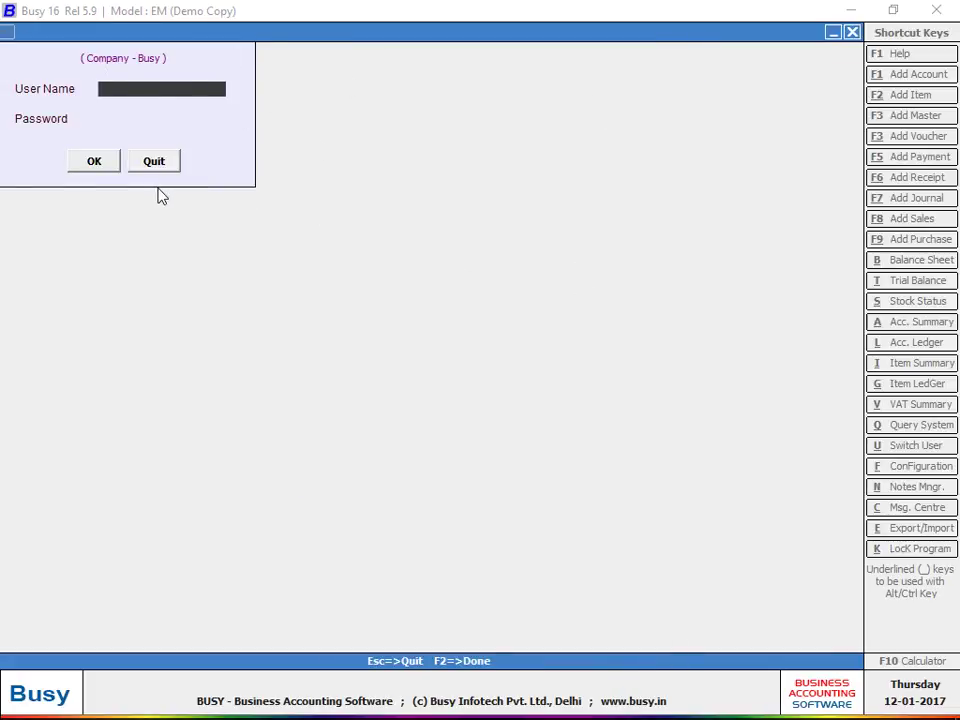
key("Escape")
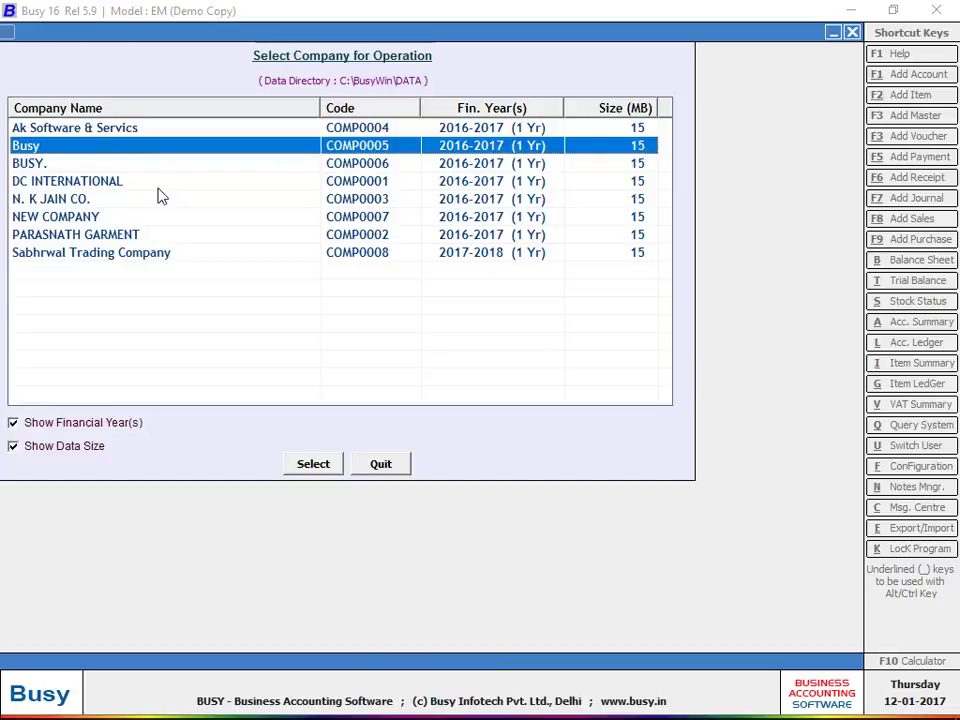
key("Escape")
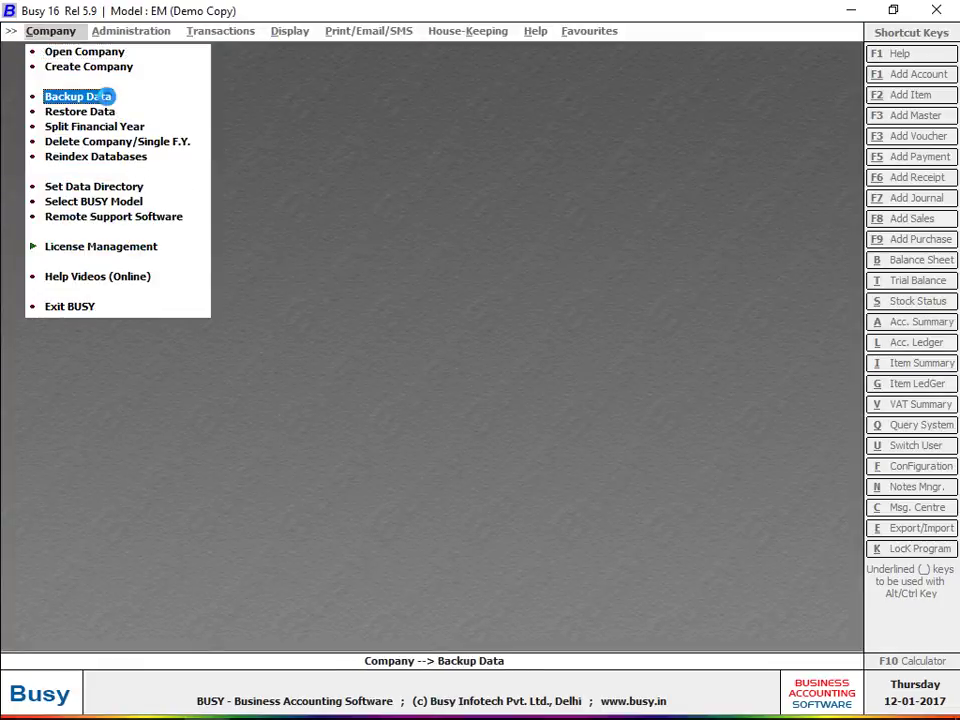
Step: Reindex the databases of the company Busy, proceeding on the basis that the latest backup exists, and leave the reindexing list
left_click(90, 96)
key("Escape")
left_click(110, 163)
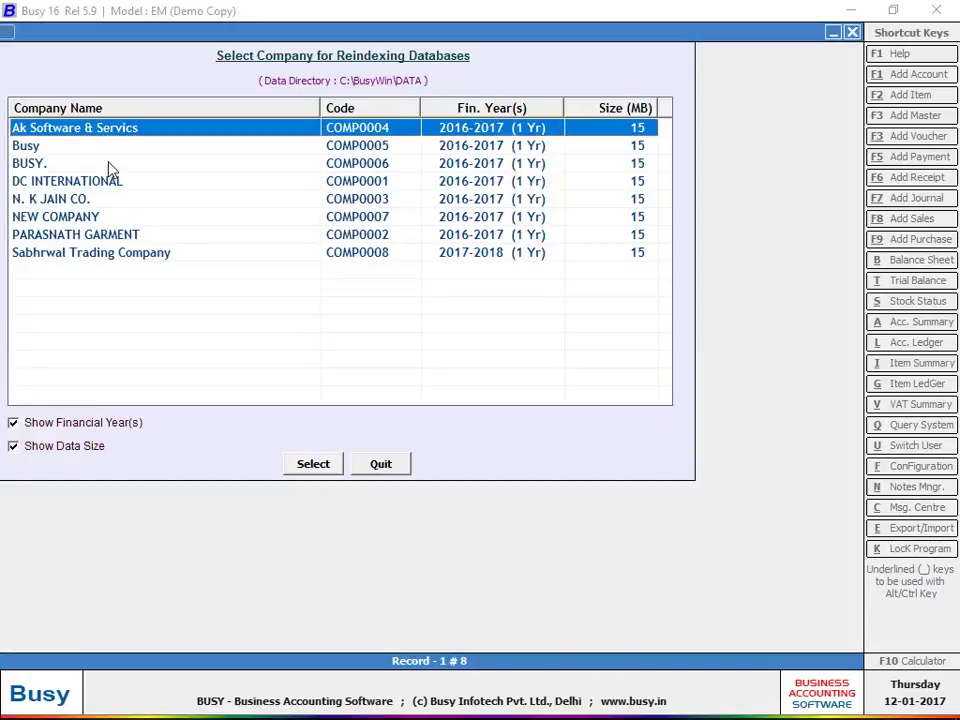
key("Down")
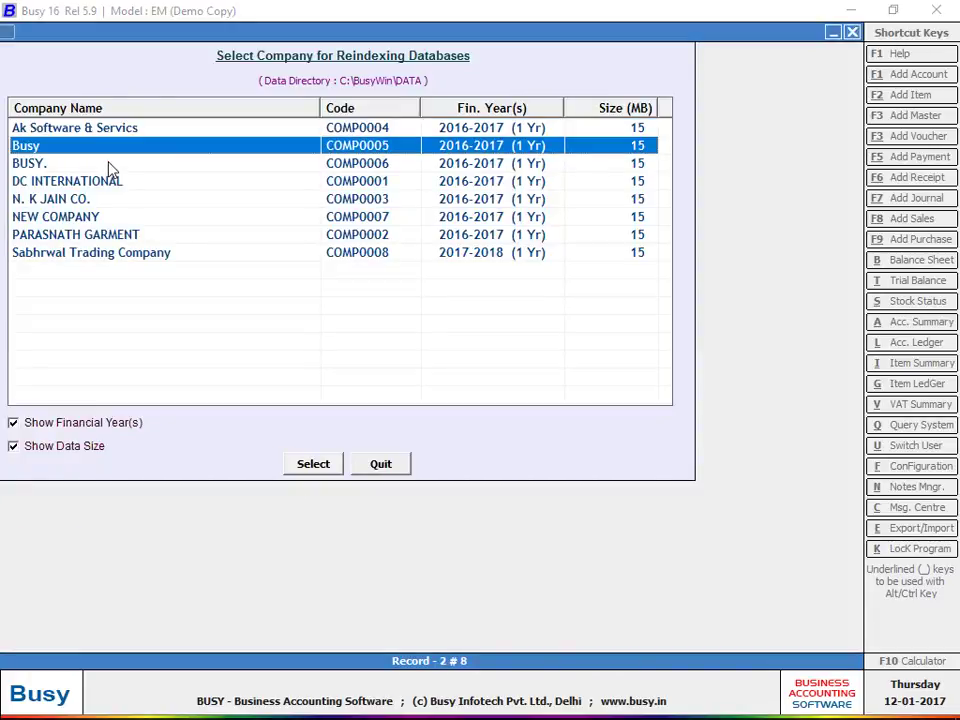
key("Return")
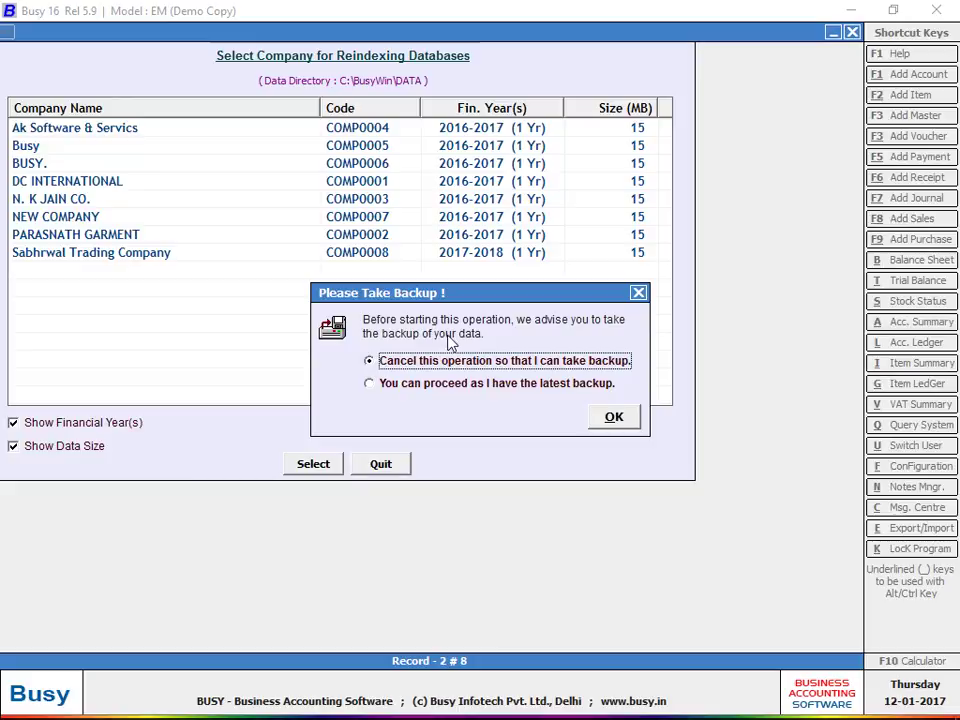
left_click(455, 386)
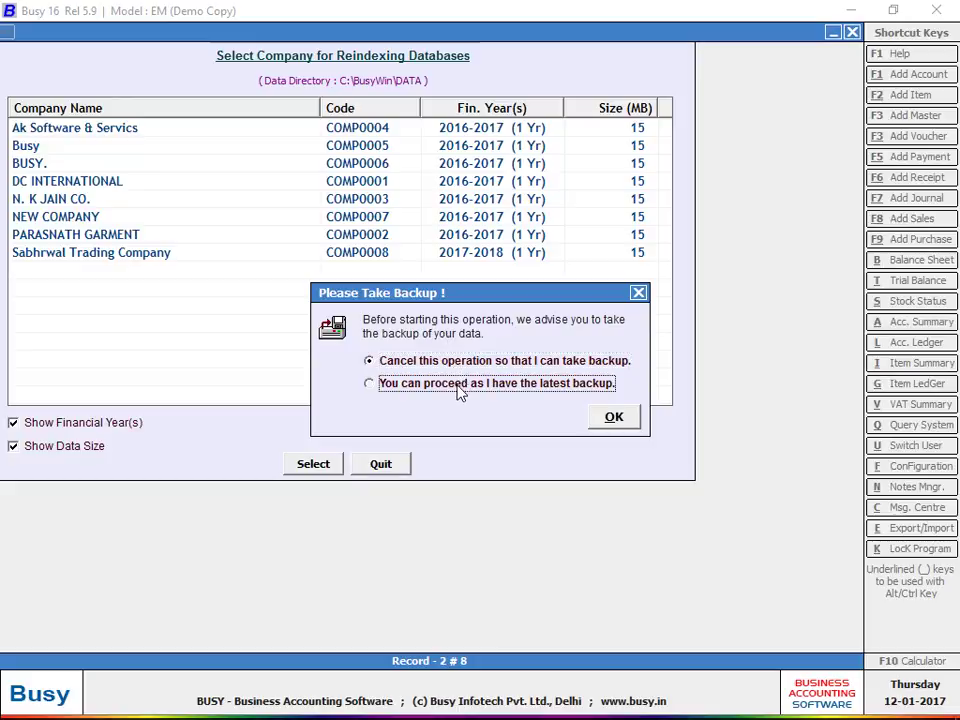
left_click(635, 426)
left_click(529, 410)
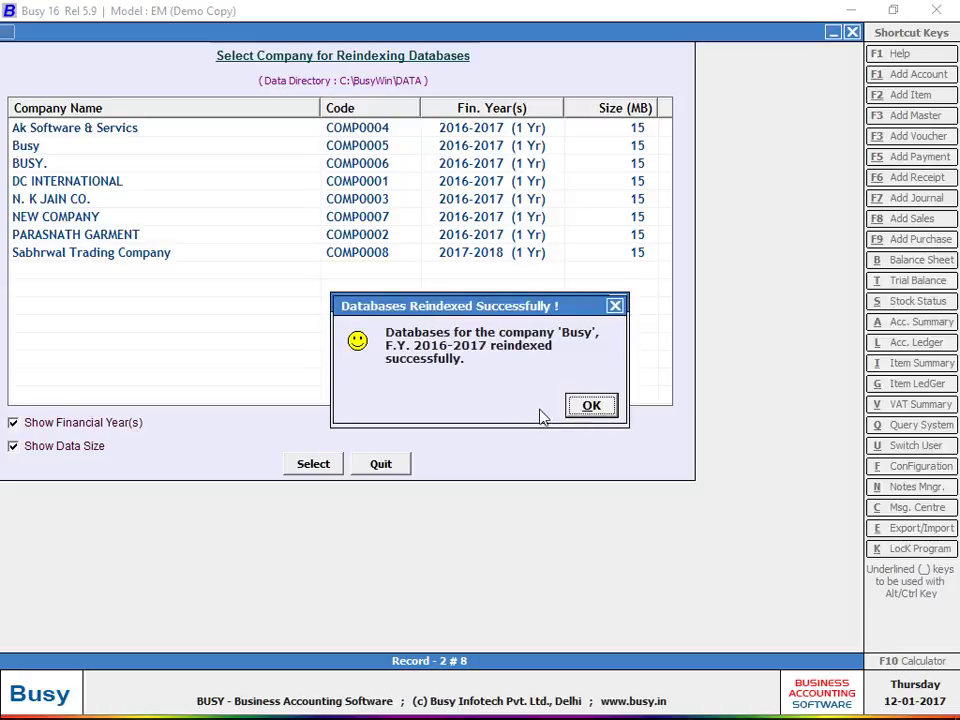
left_click(612, 405)
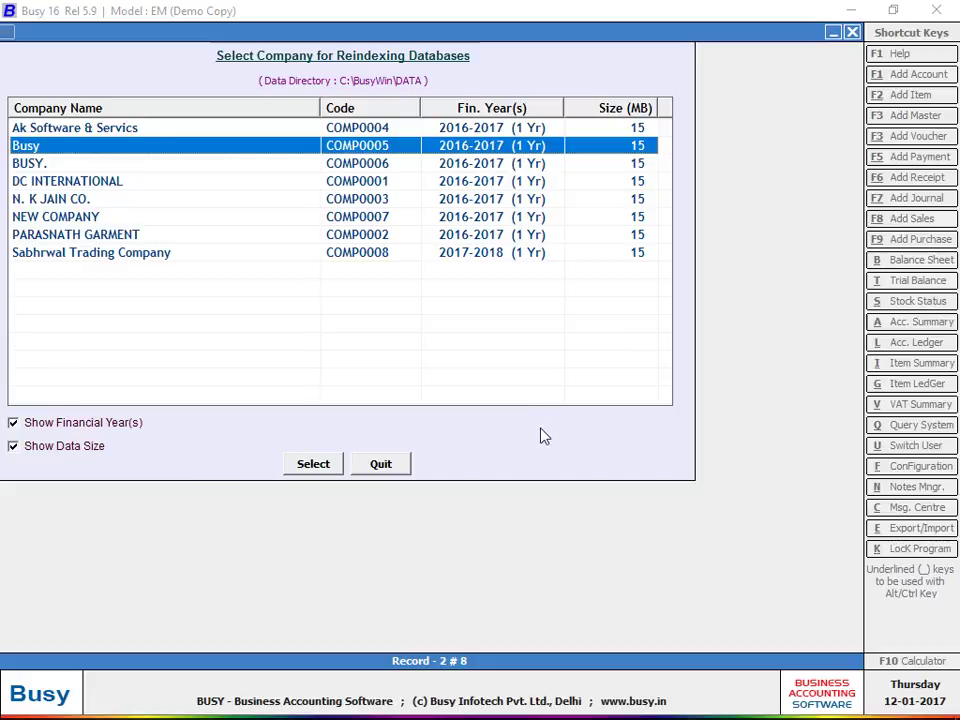
key("Escape")
key("Return")
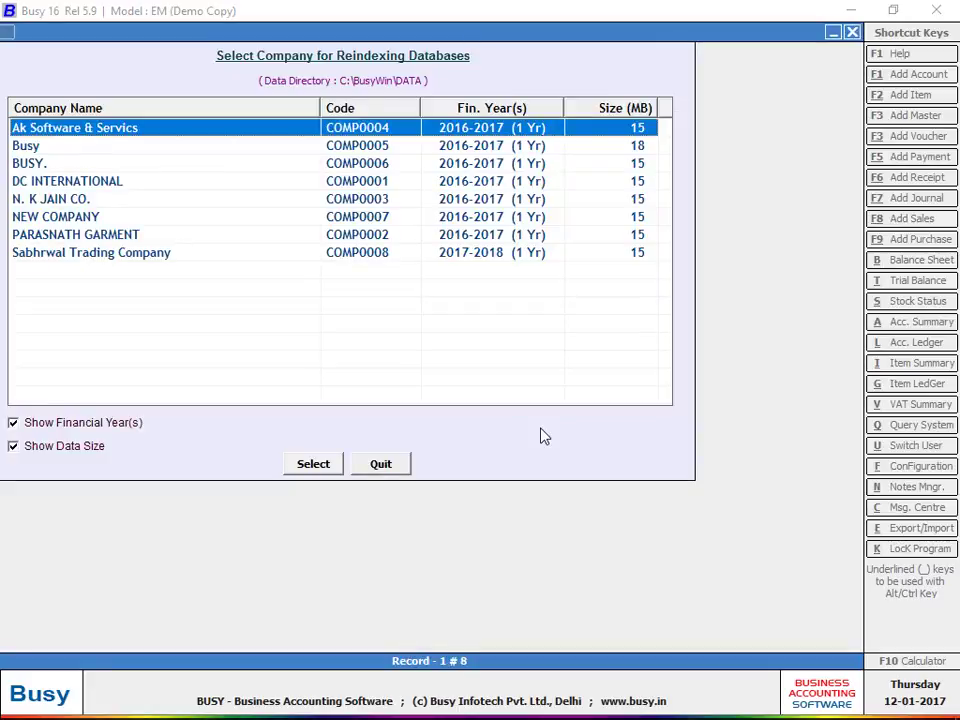
key("Escape")
Step: Open the company Busy and close it again
left_click(124, 51)
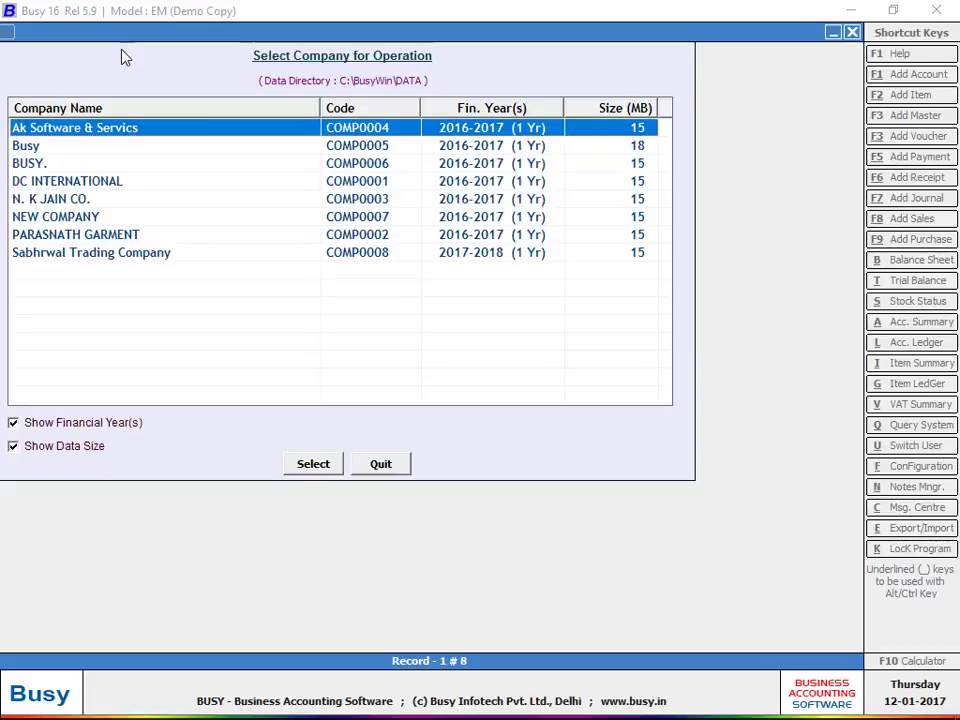
key("Down")
key("Return")
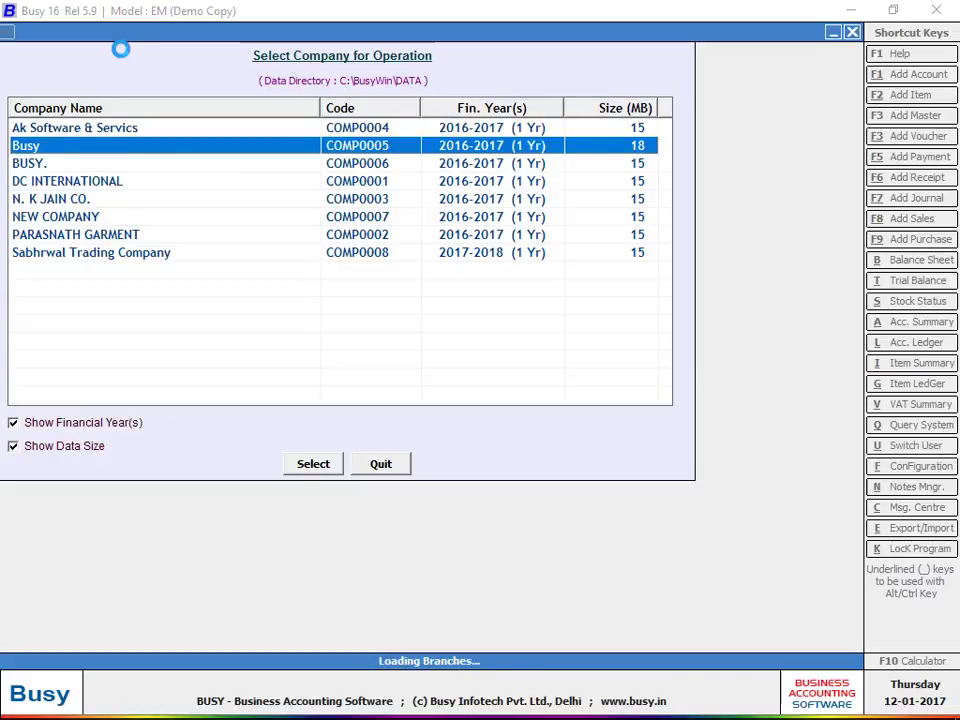
key("Return")
key("Return")
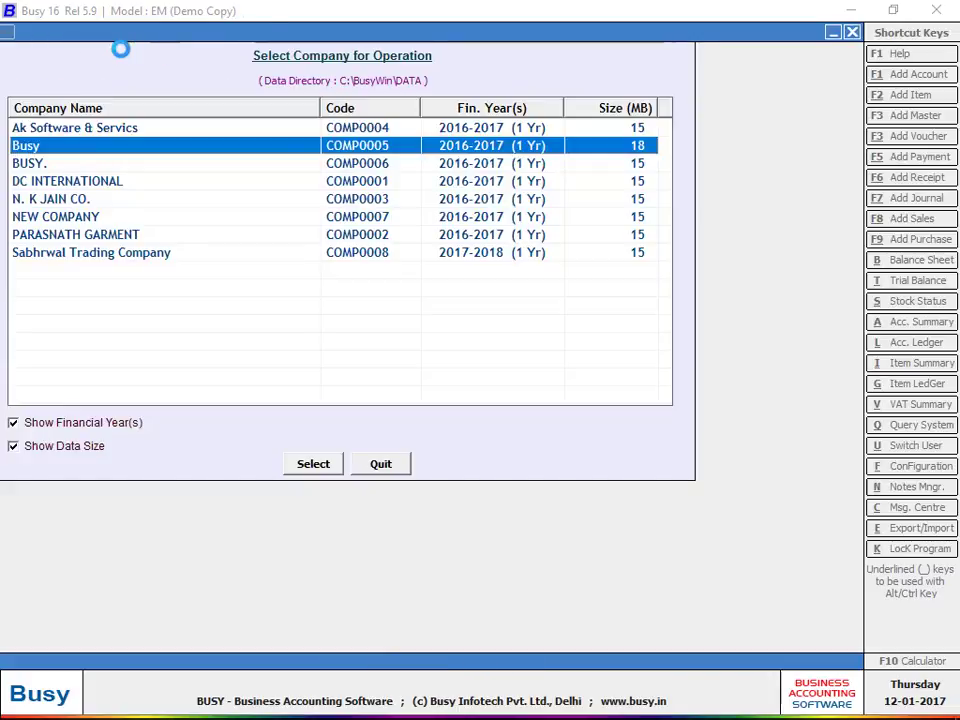
left_click(124, 57)
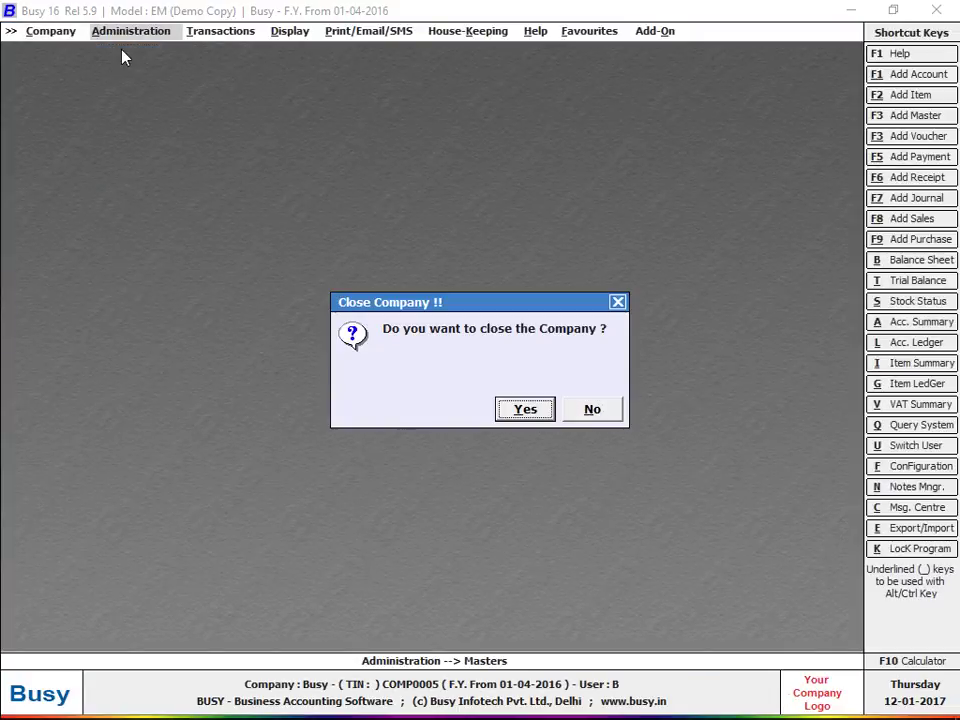
key("Return")
key("Down")
key("Down")
key("Down")
key("Down")
key("Down")
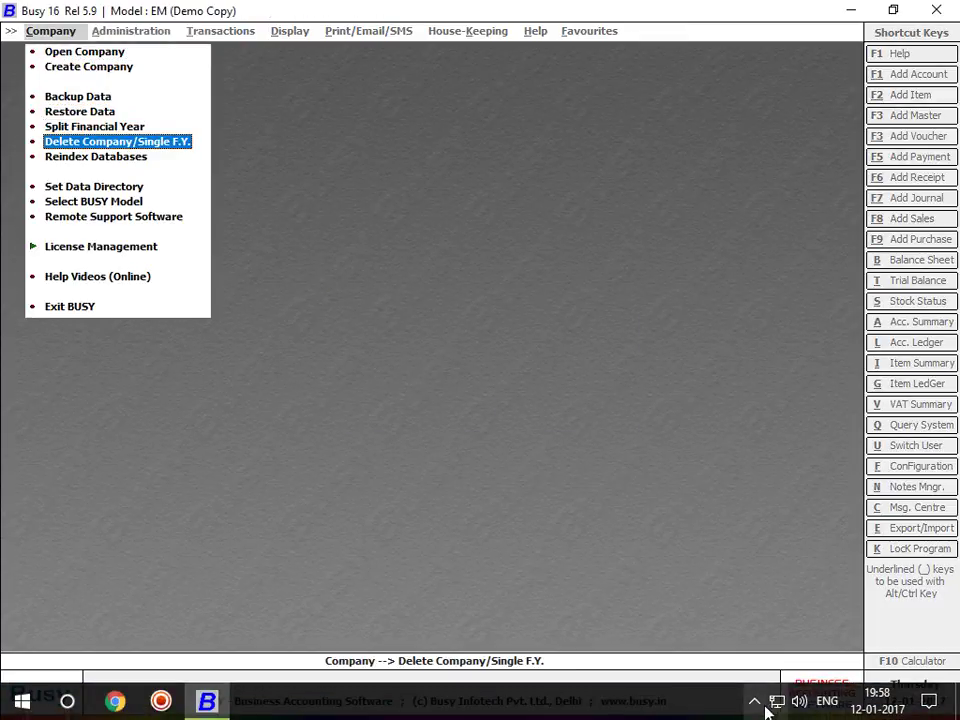
left_click(760, 704)
left_click(519, 523)
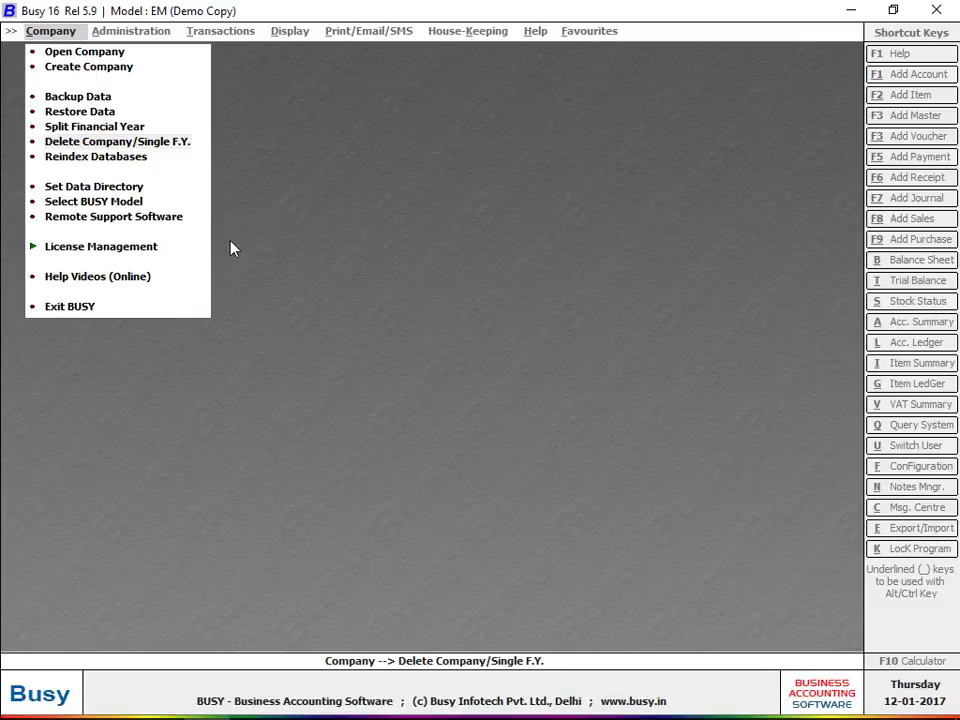
Step: Open the data directory settings and turn off the option limiting them to the current session only
left_click(172, 186)
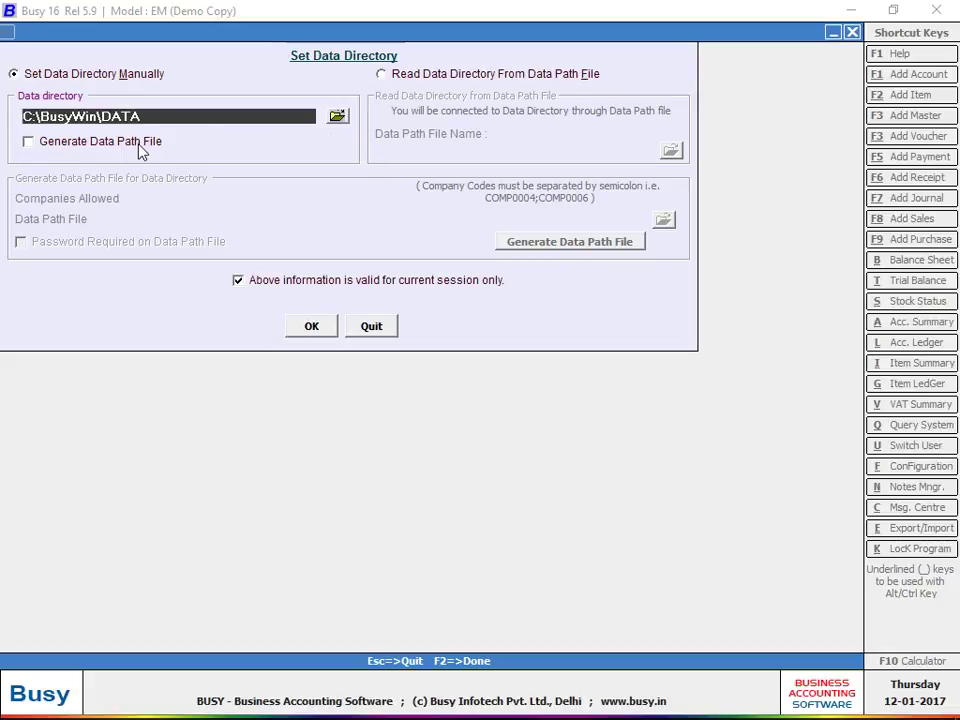
left_click(337, 116)
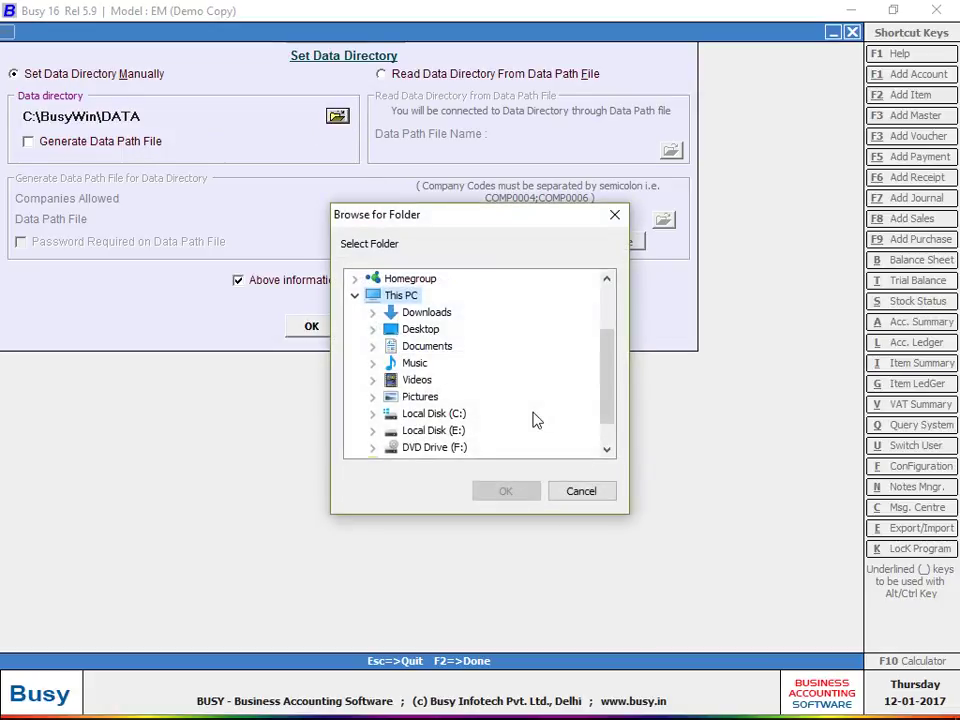
key("Escape")
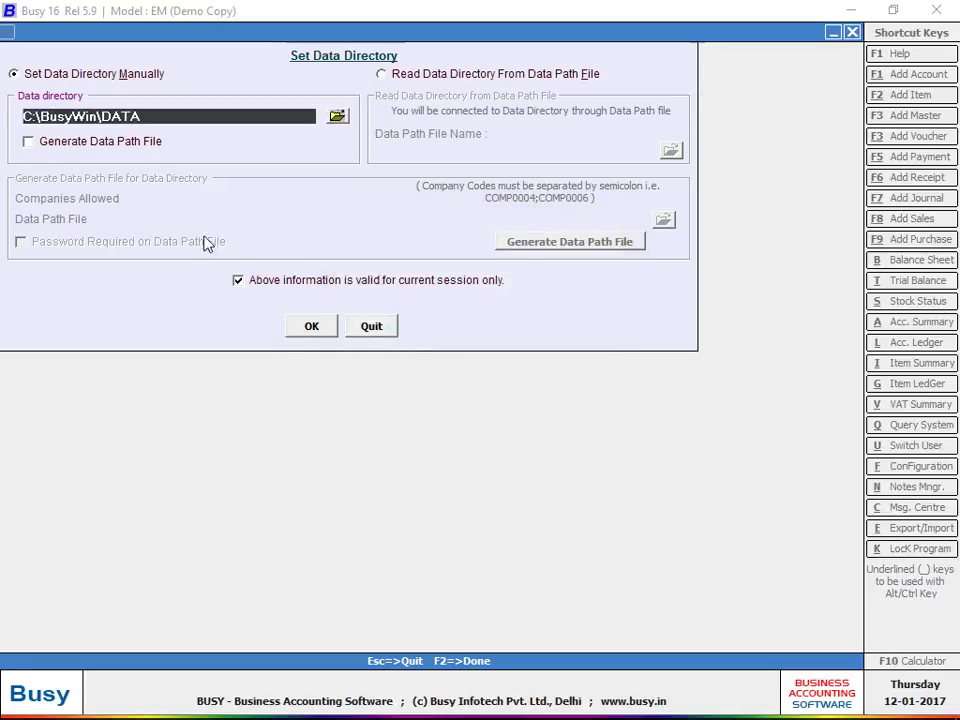
left_click(237, 281)
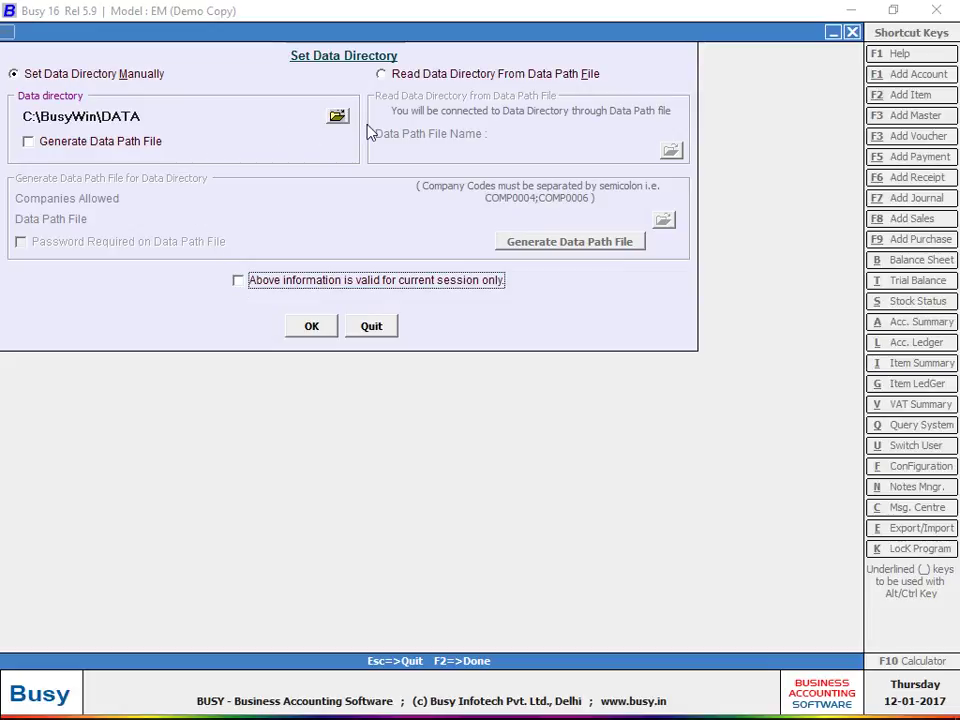
Step: Set the data directory to the local disk E:\ and confirm the settings
left_click(337, 116)
left_click(445, 431)
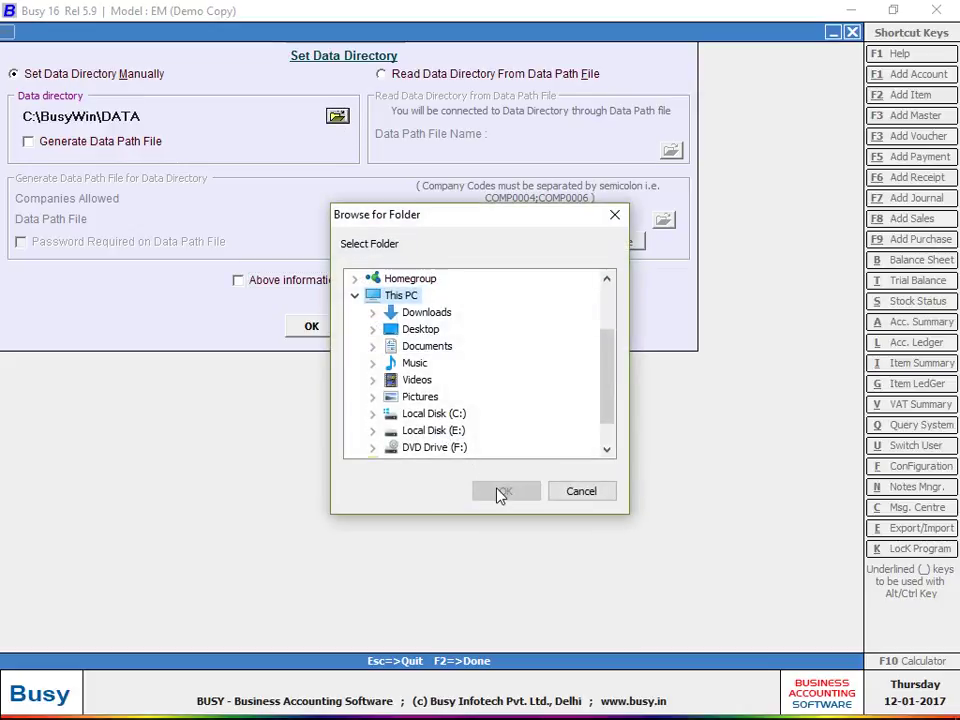
left_click(493, 491)
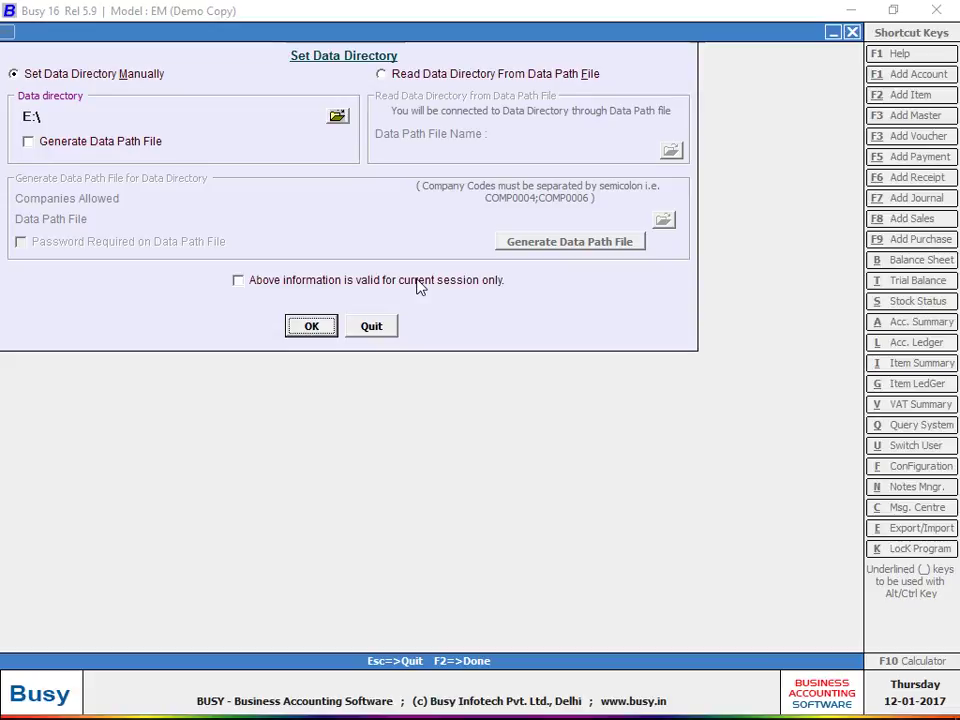
key("Return")
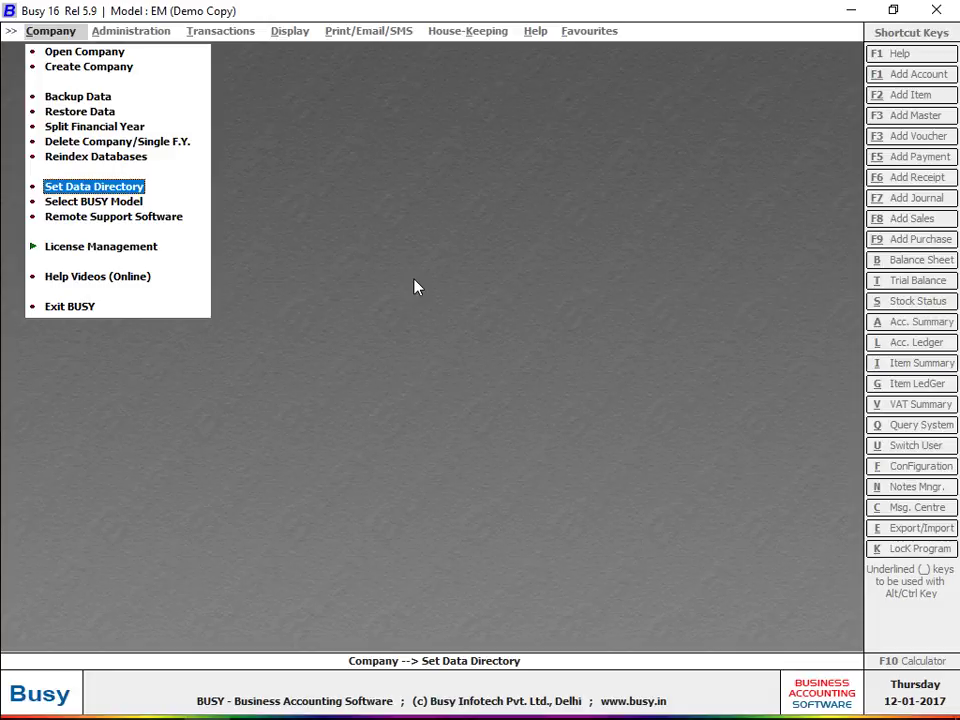
key("Return")
key("Escape")
Step: Set the BUSY model to the Basic edition for a Single User and save the configuration
key("Down")
key("Return")
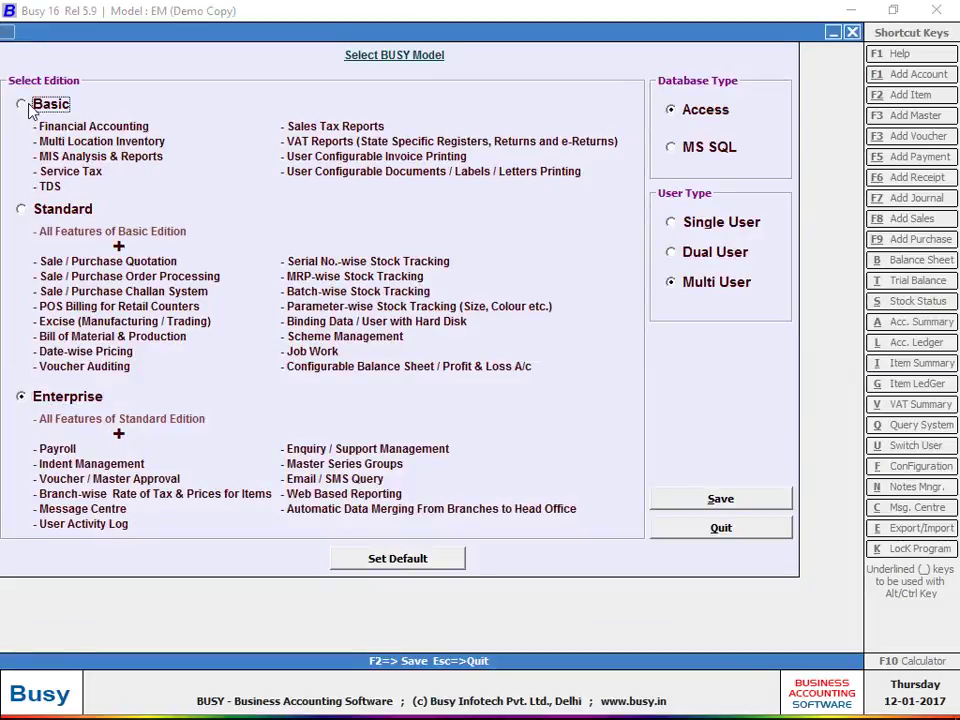
left_click(22, 105)
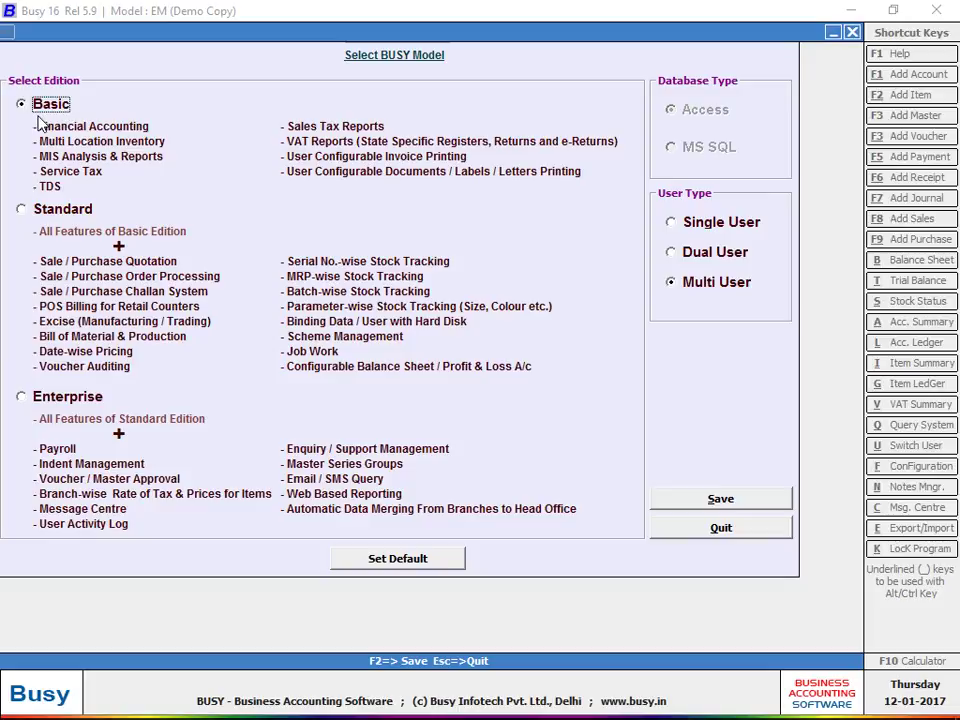
left_click(671, 222)
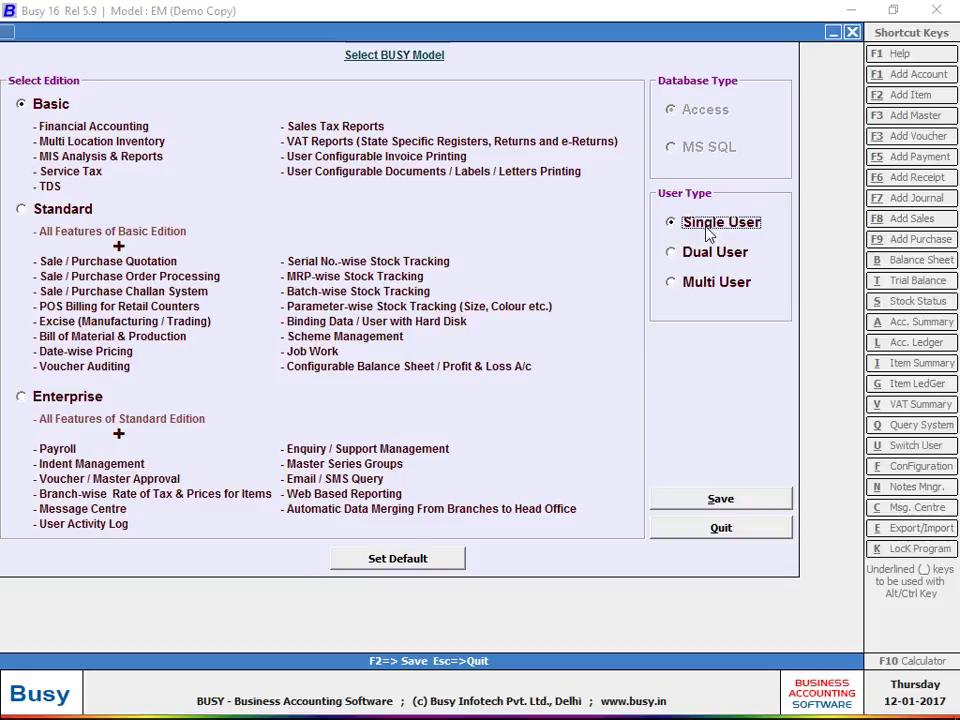
left_click(713, 506)
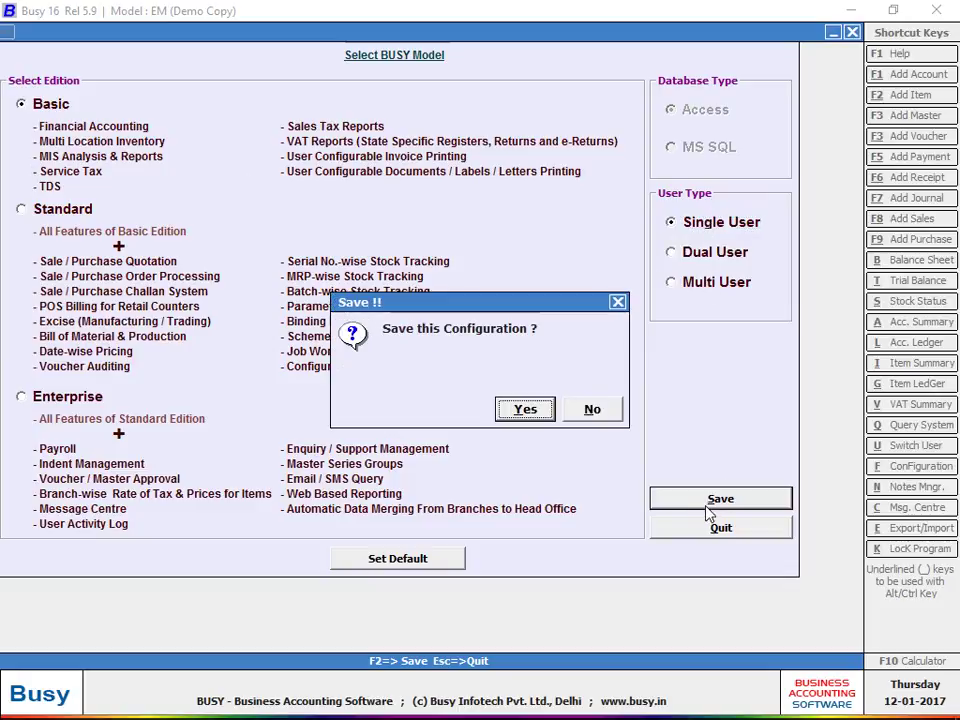
left_click(534, 414)
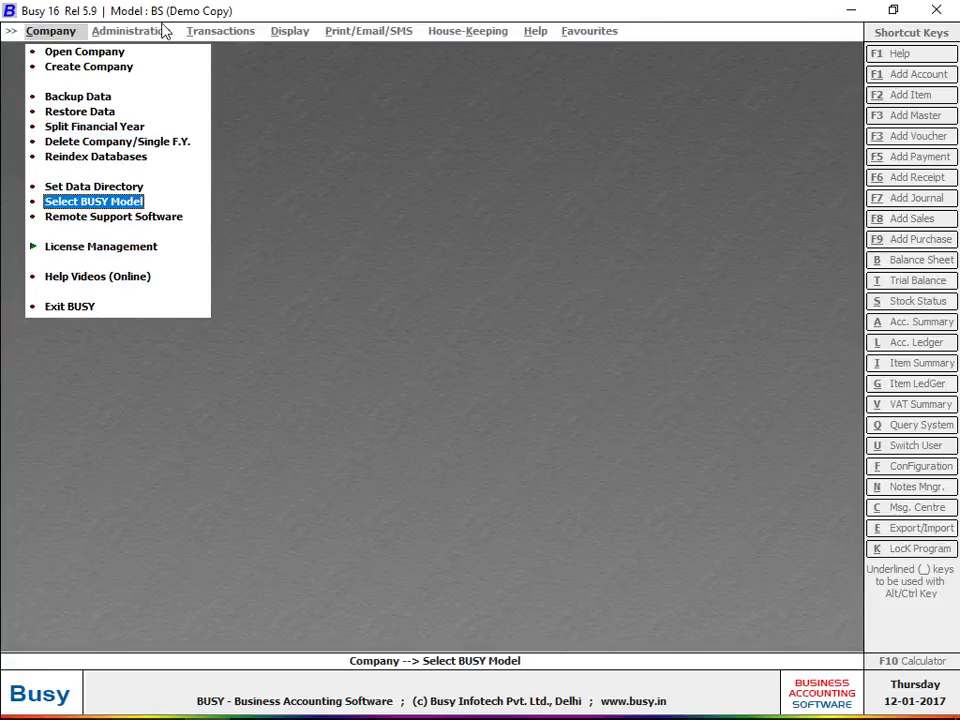
Step: Change the user type of the Basic edition model to Dual User and save the configuration
key("Return")
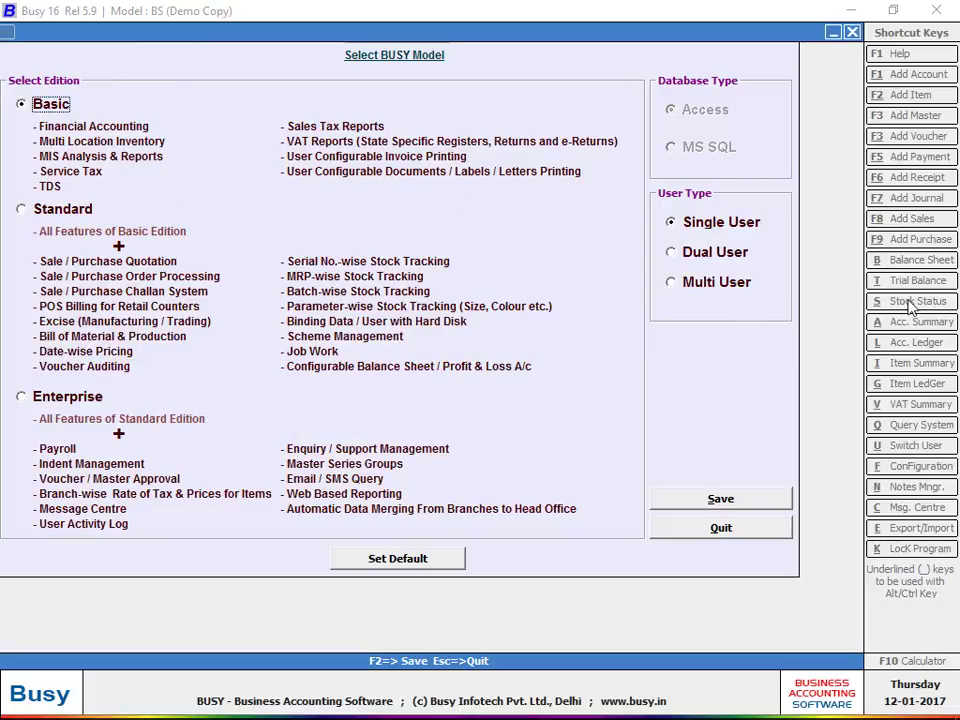
left_click(719, 255)
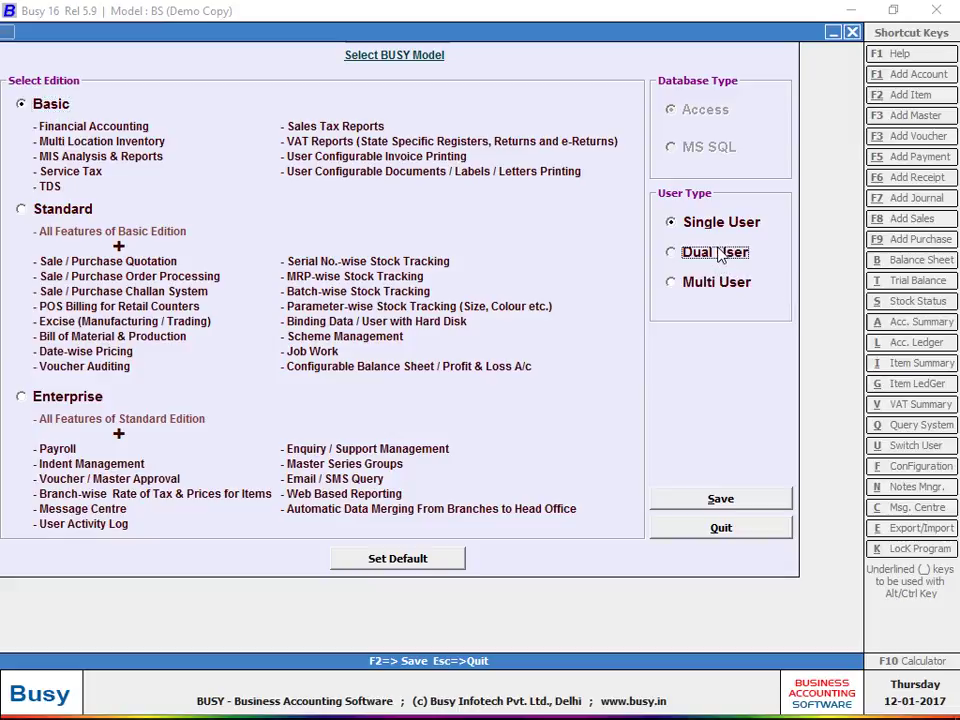
left_click(720, 499)
left_click(524, 409)
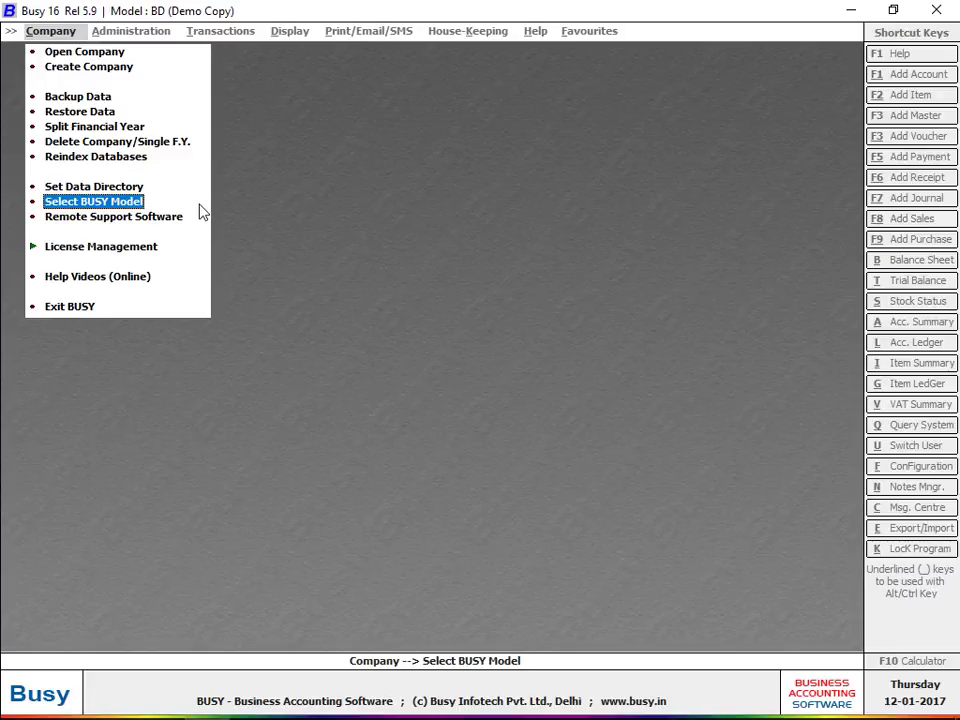
Step: Change the user type of the Basic edition model to Multi User and save the configuration
left_click(43, 204)
left_click(688, 284)
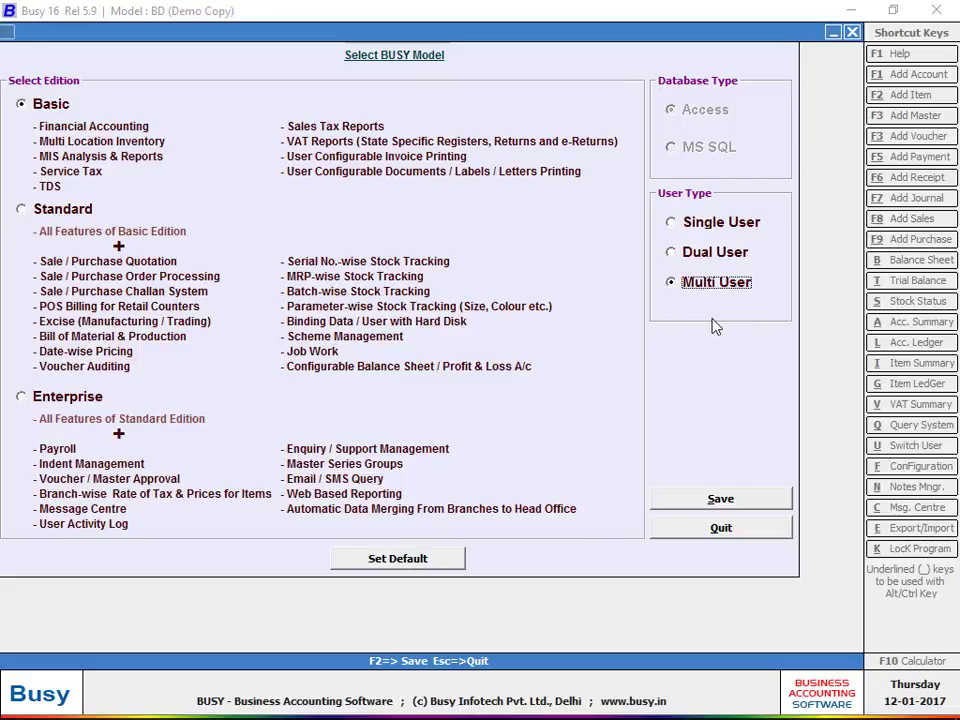
left_click(681, 504)
left_click(523, 409)
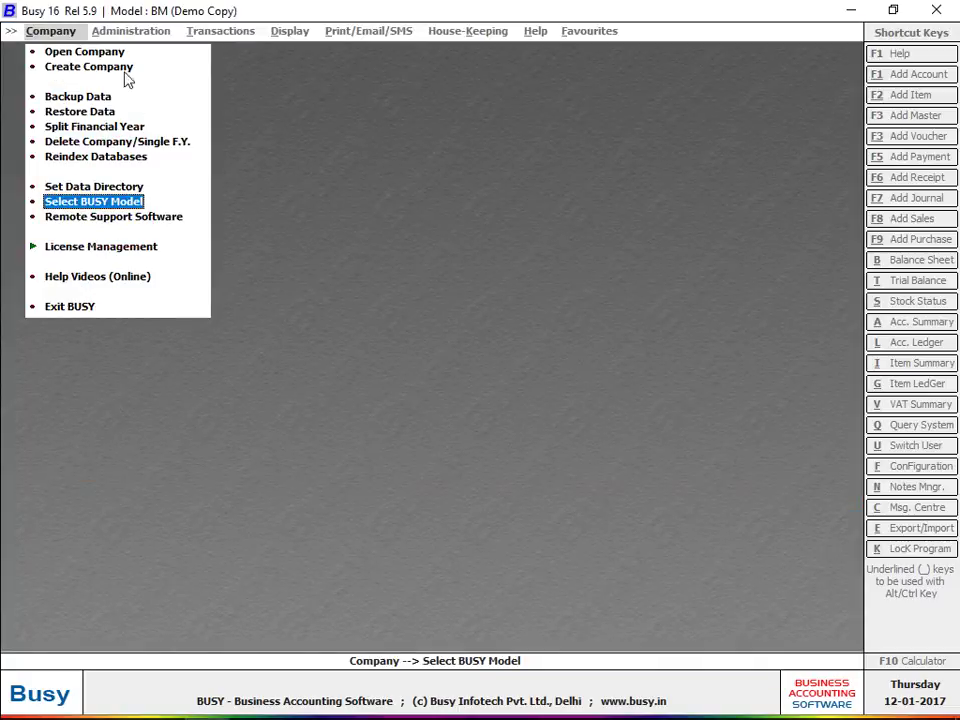
left_click(132, 219)
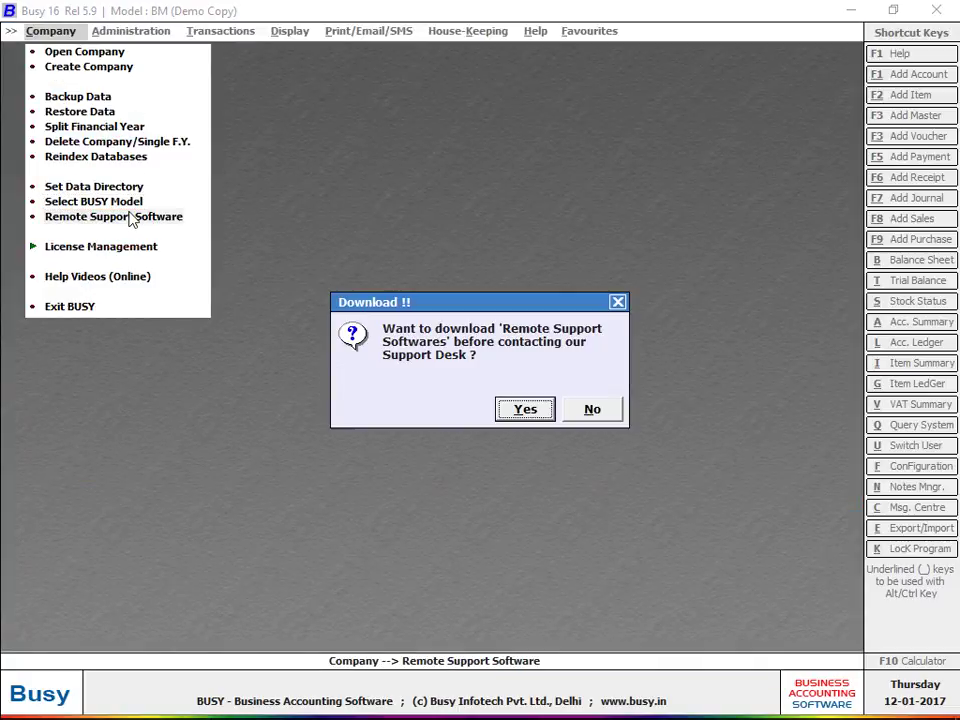
key("Escape")
Step: Set the BUSY model to the Enterprise edition with the Multi User type and save the configuration
left_click(129, 201)
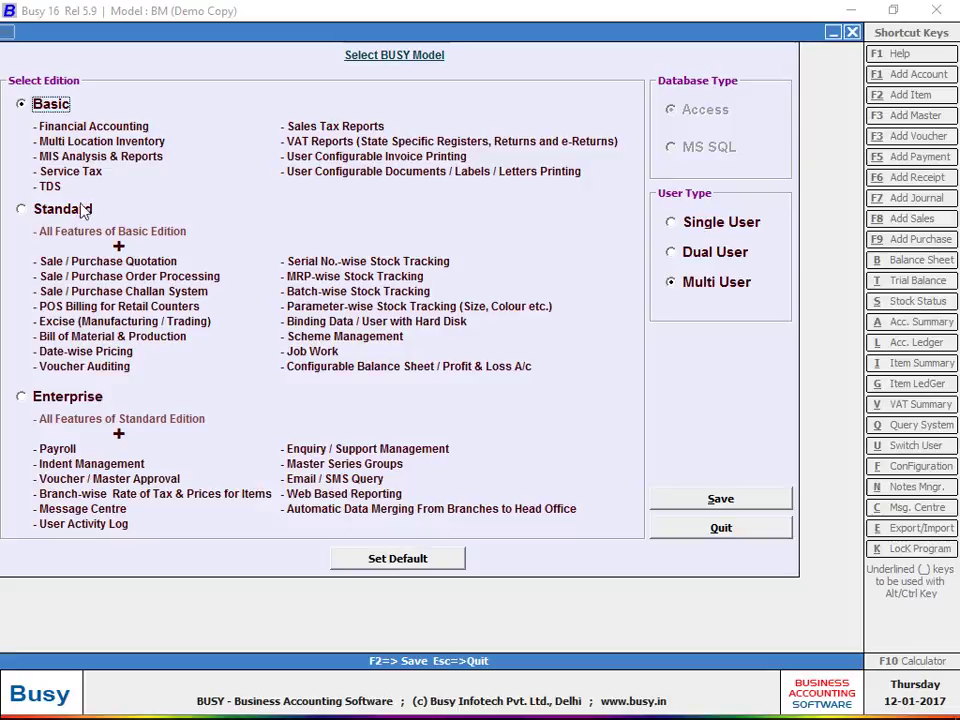
left_click(57, 212)
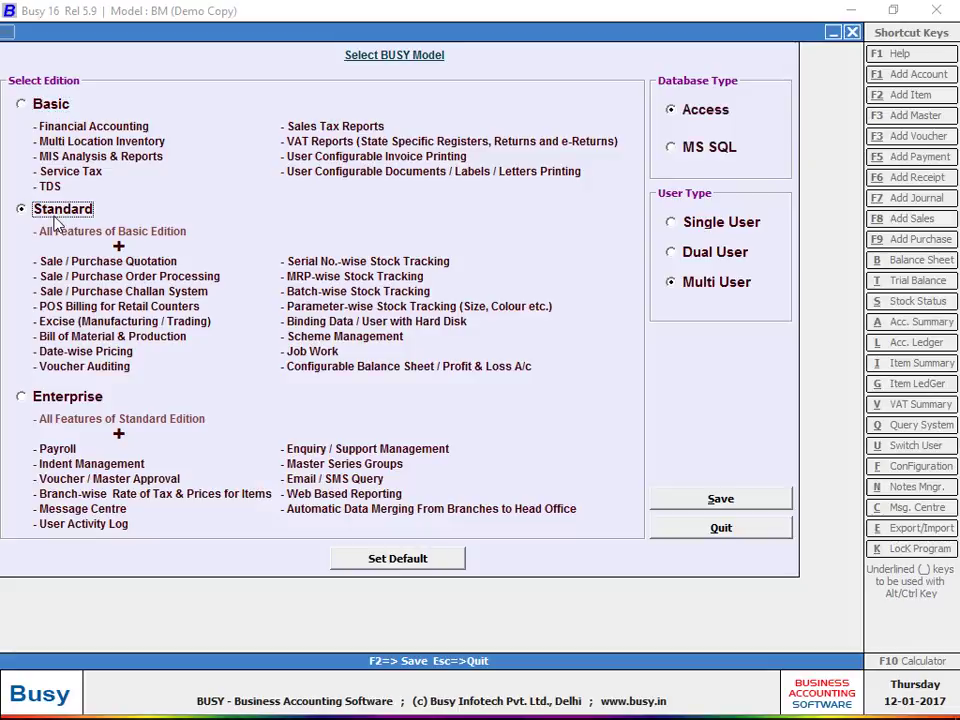
left_click(22, 103)
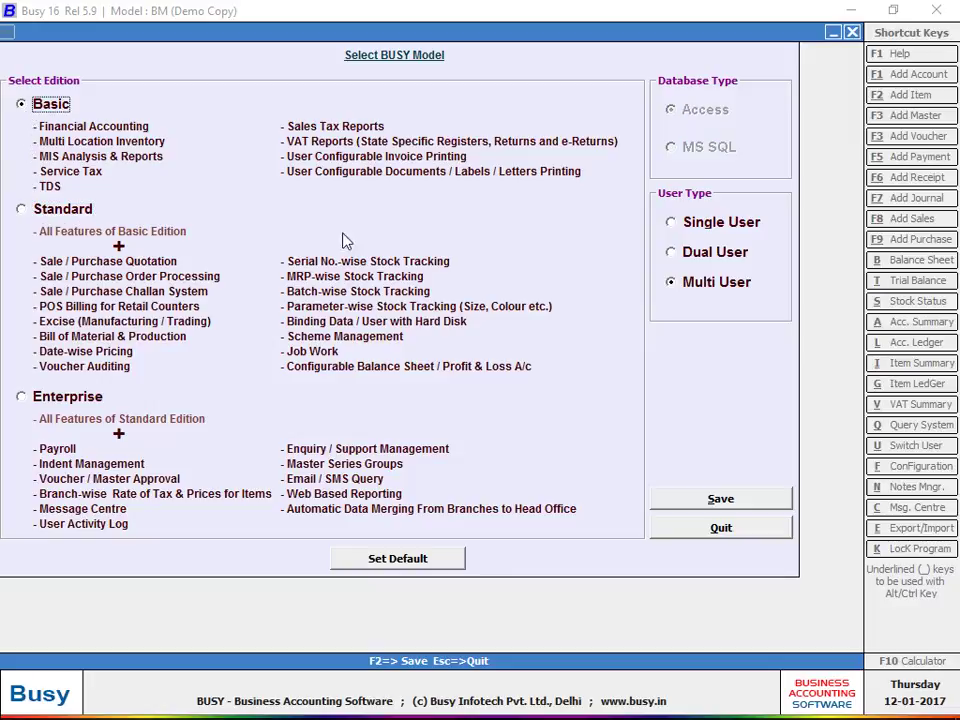
left_click(673, 223)
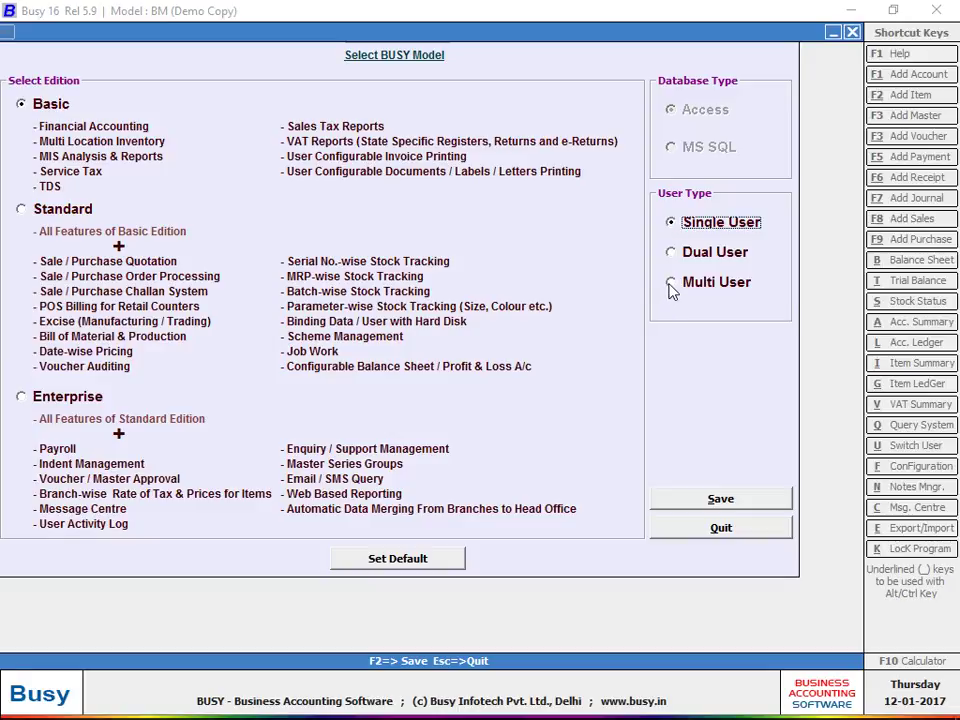
left_click(64, 211)
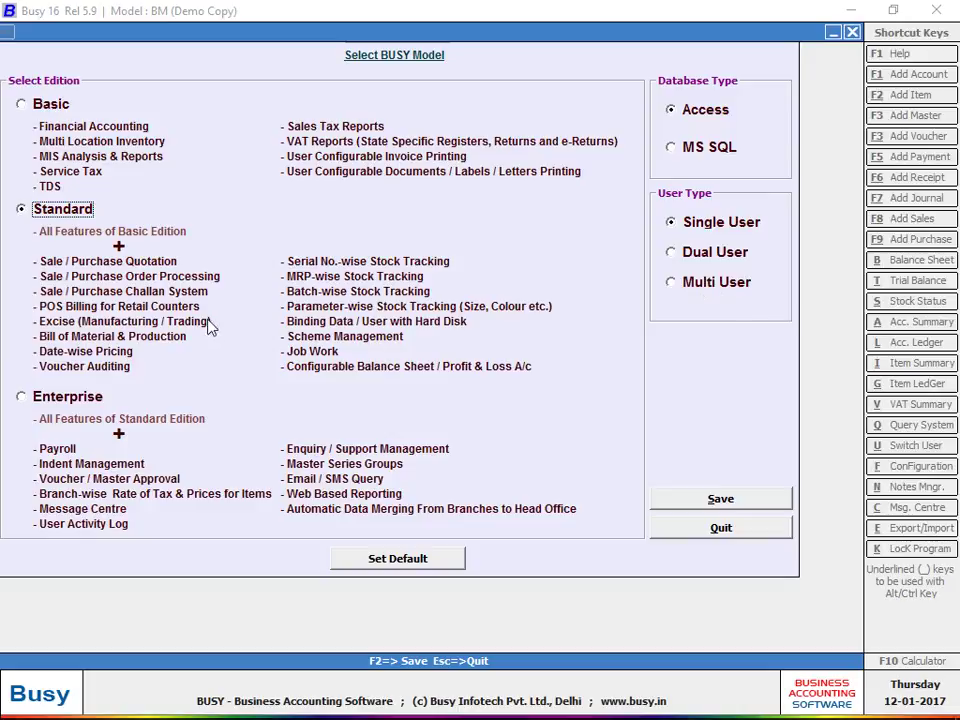
left_click(68, 401)
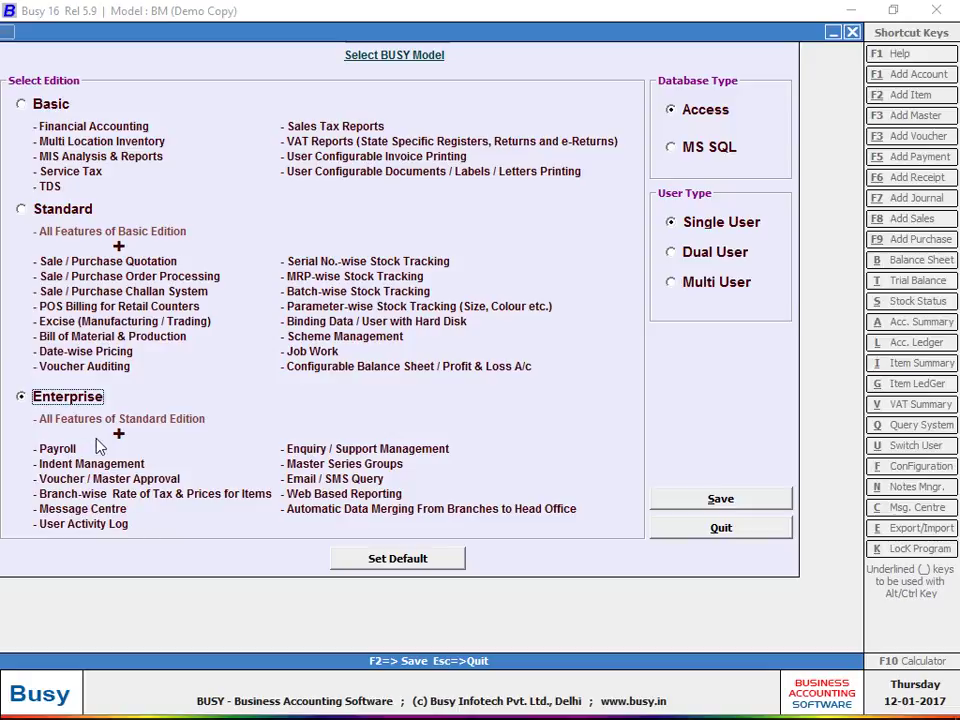
left_click(705, 286)
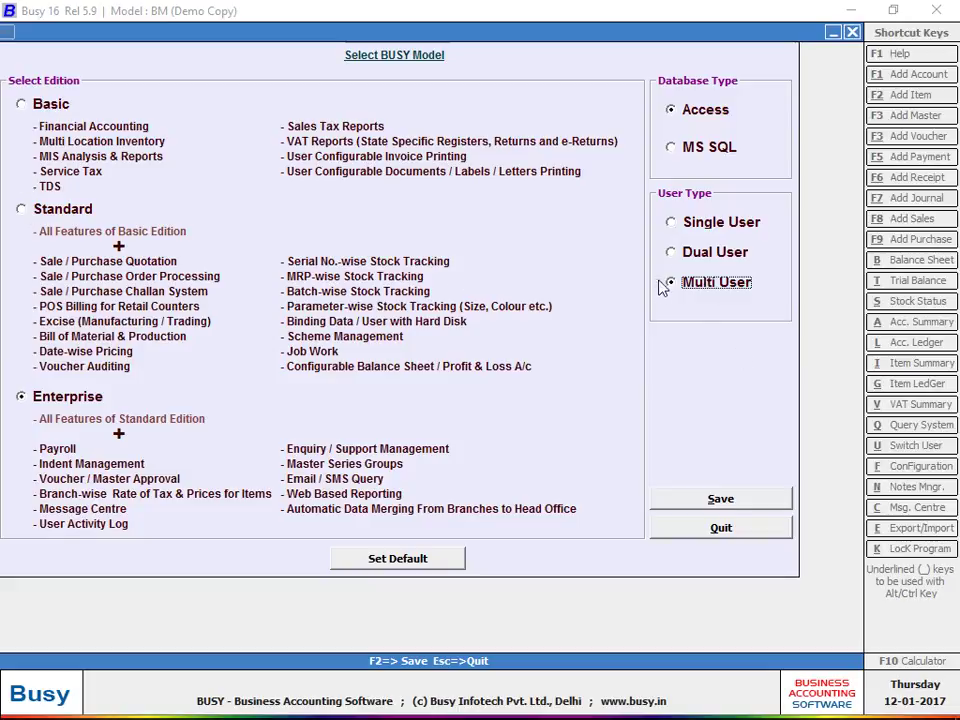
left_click(741, 500)
left_click(523, 407)
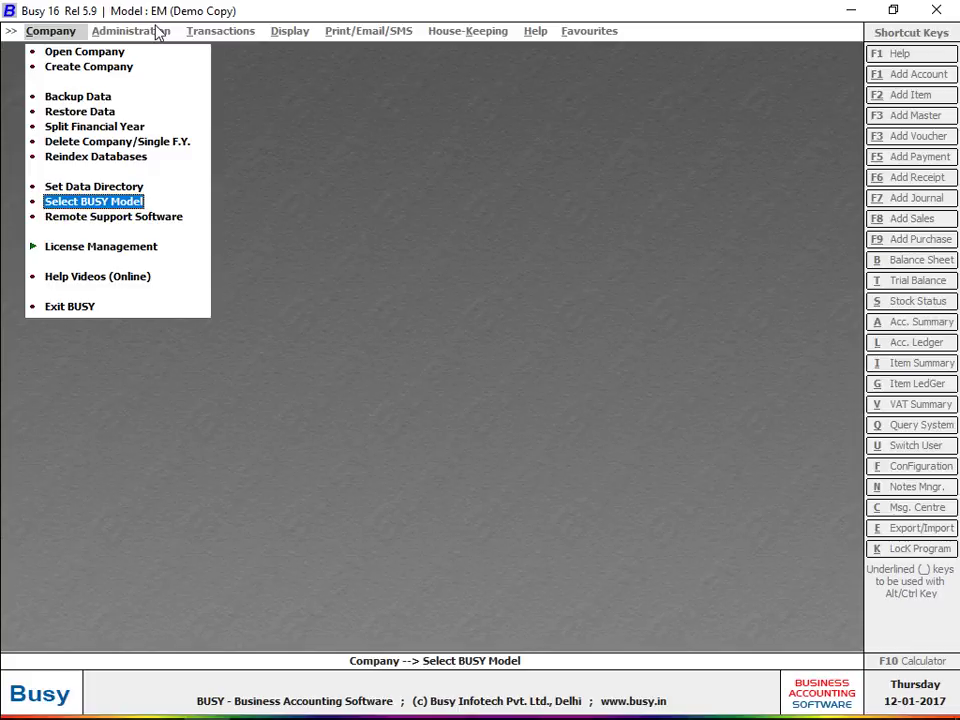
Step: Start File Explorer, return to Busy, leave the model selection unchanged and view the list of companies with their codes
key("Return")
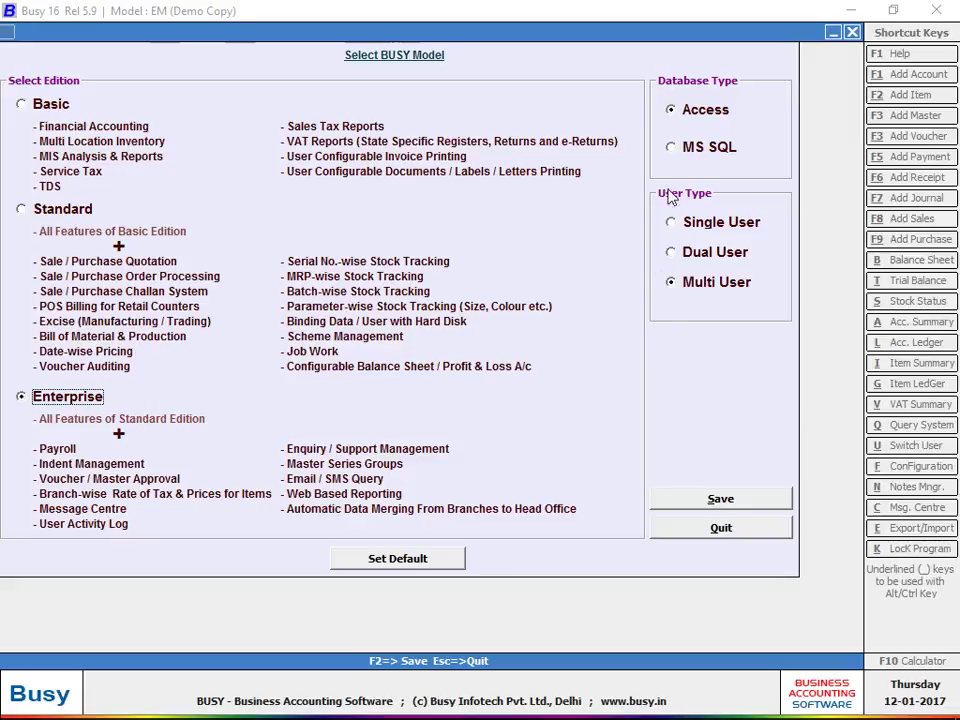
key("super+e")
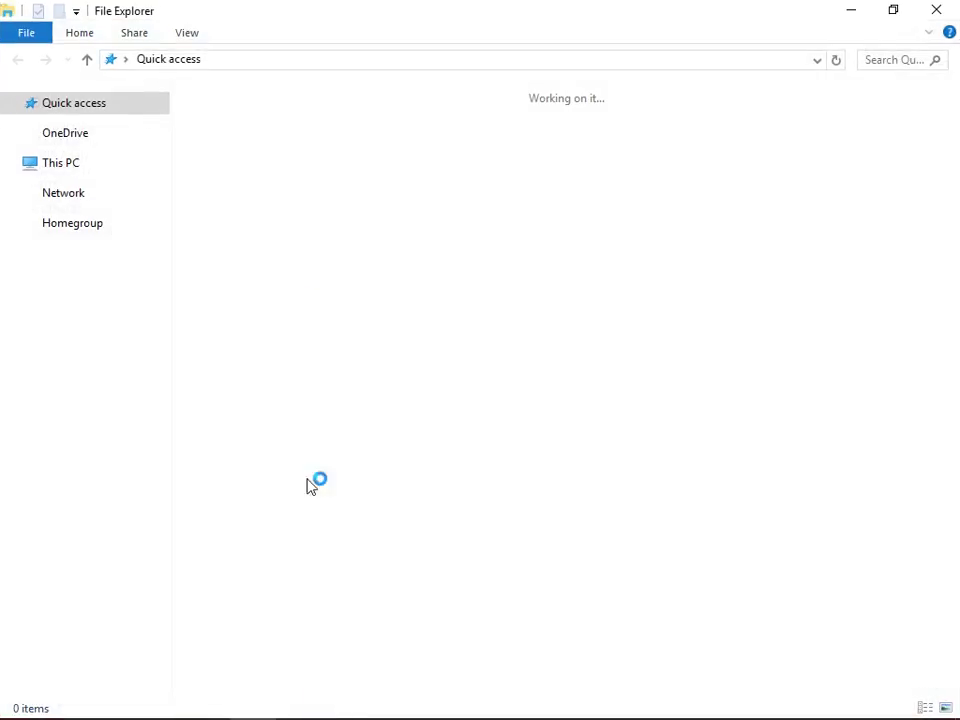
left_click(208, 703)
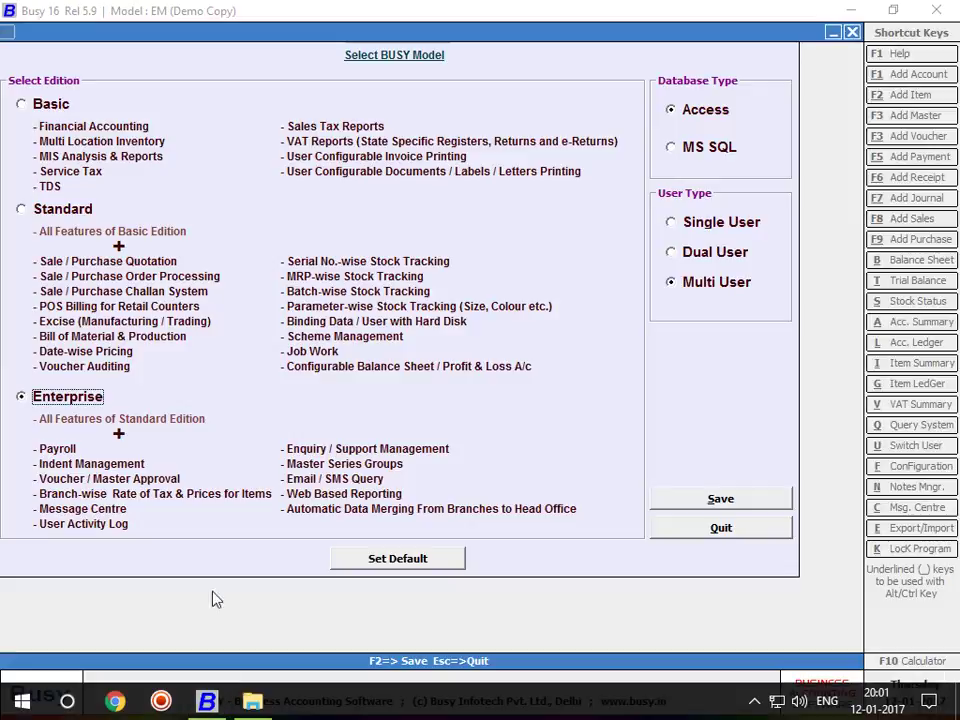
key("Escape")
left_click(86, 51)
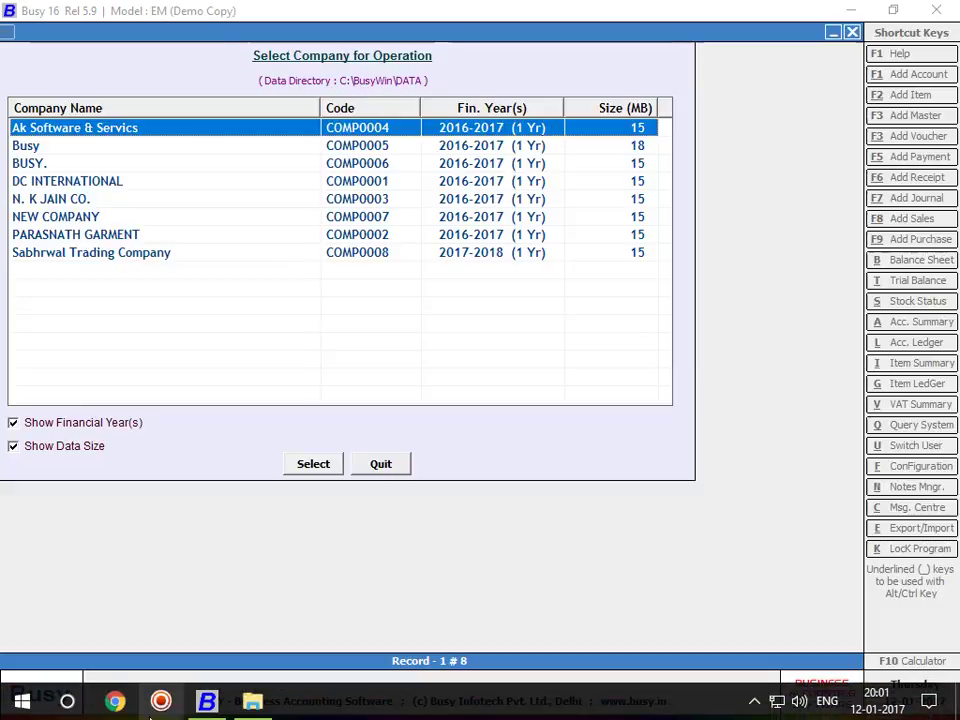
Step: Switch to File Explorer and open the COMP0002 folder in C:\BusyWin\DATA to examine its database files
left_click(248, 703)
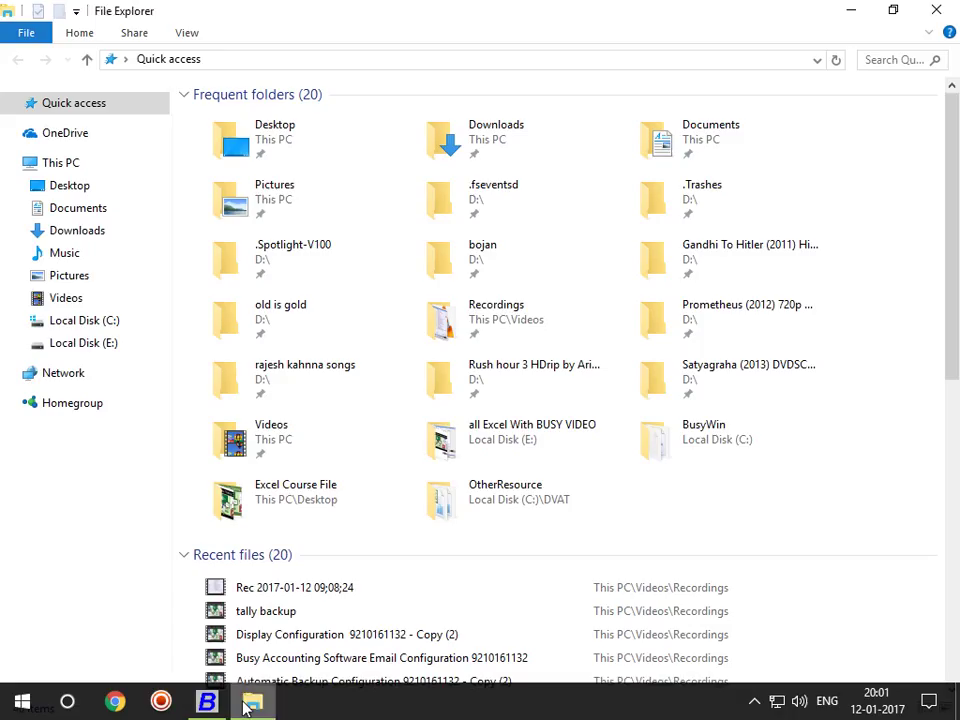
left_click(99, 324)
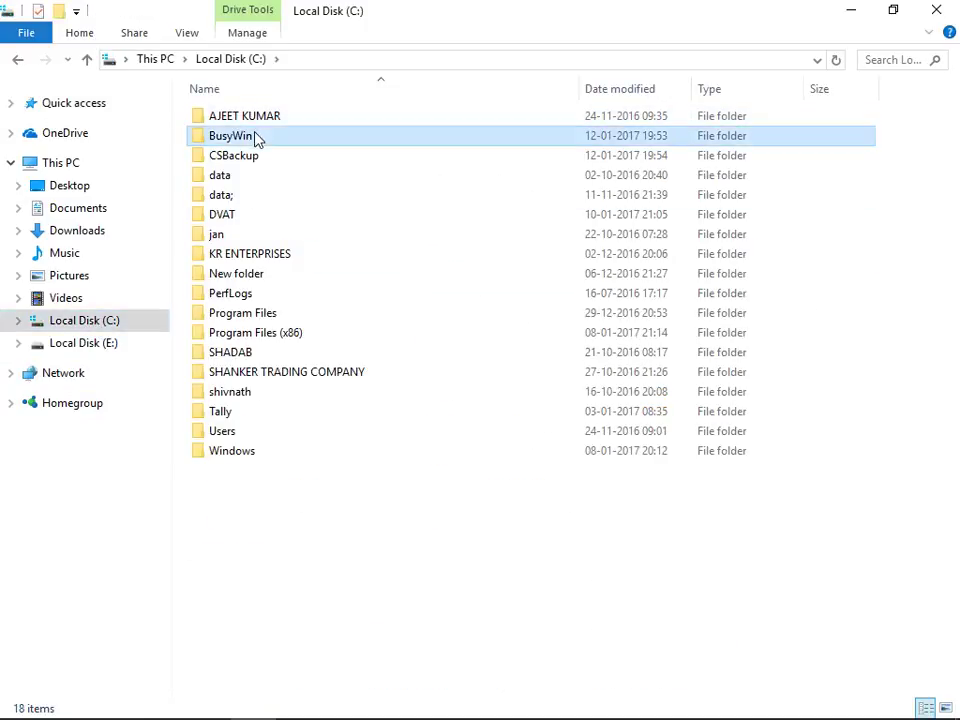
double_click(255, 139)
double_click(256, 163)
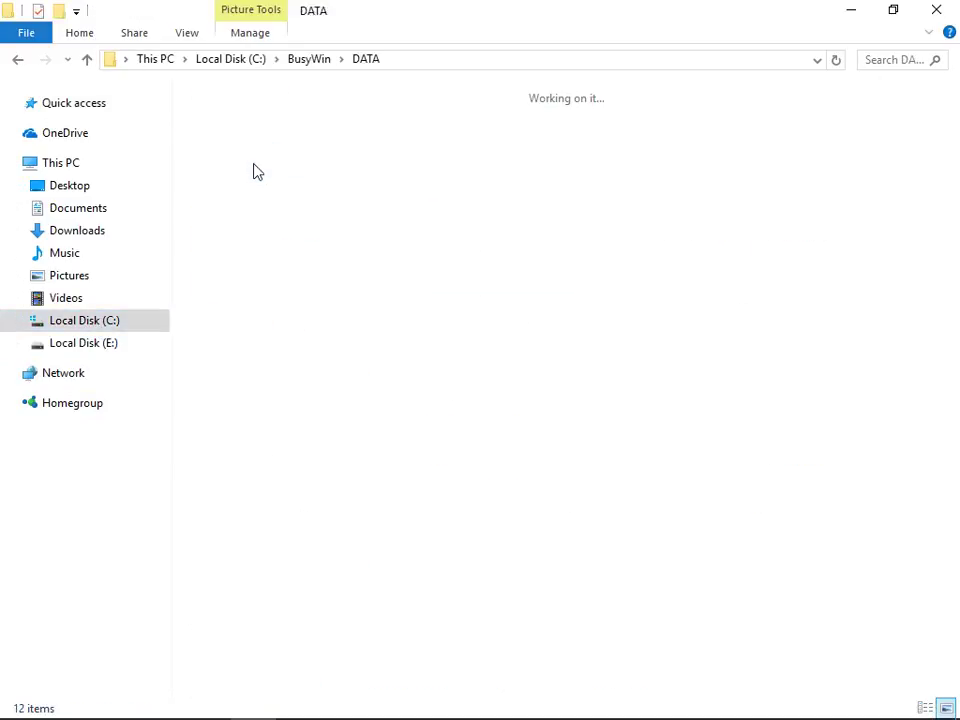
left_click(358, 163)
double_click(358, 163)
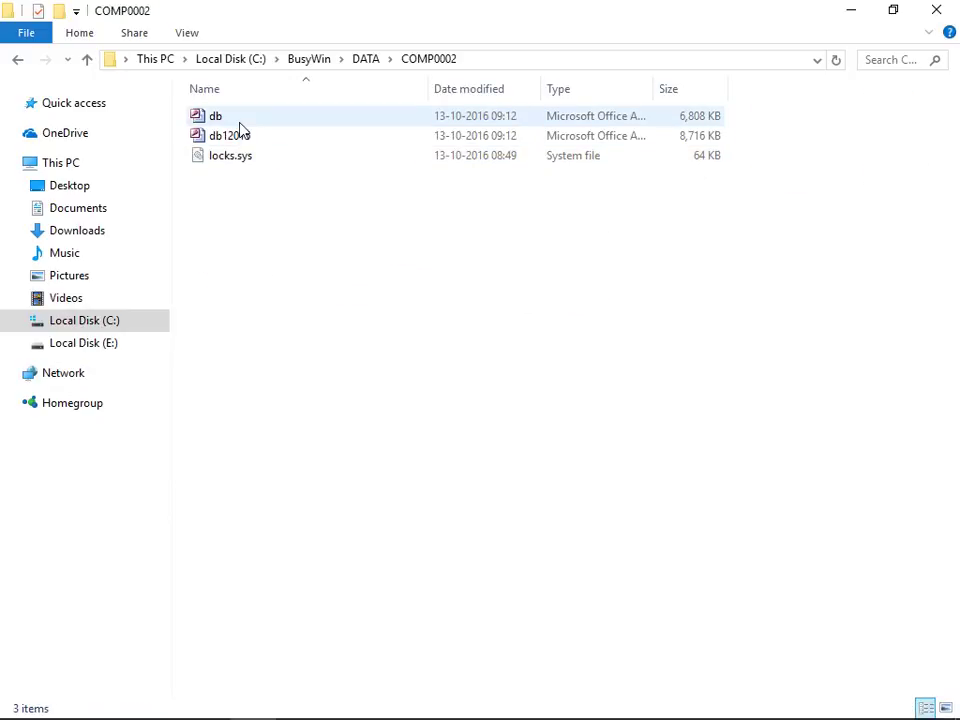
Step: Switch back to Busy, choose MS SQL as the model's database type and leave the model selection without saving
left_click(207, 702)
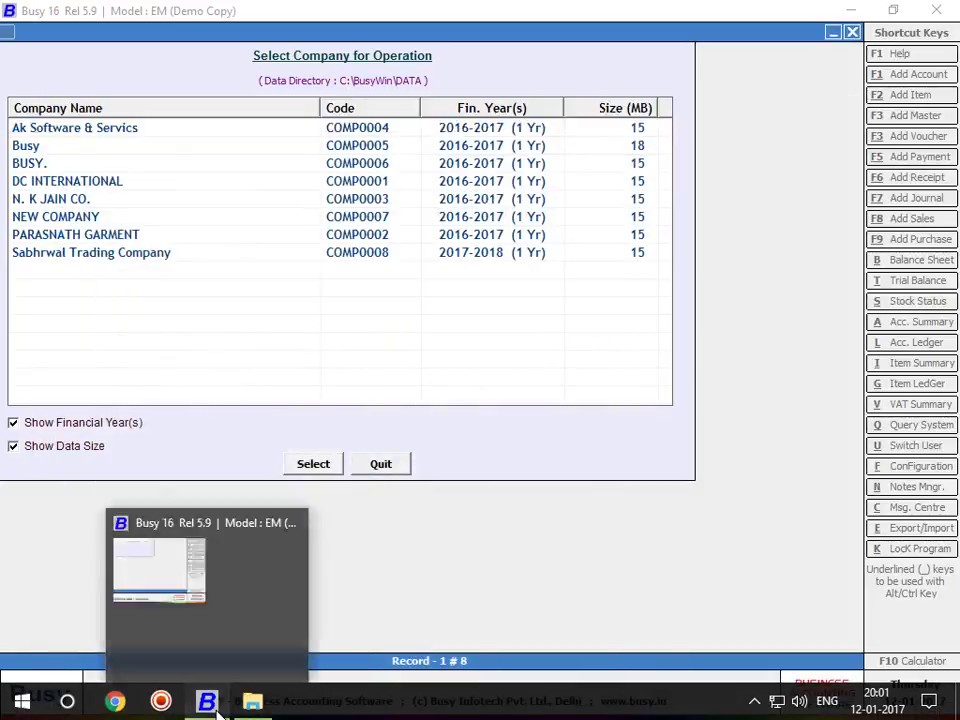
key("Escape")
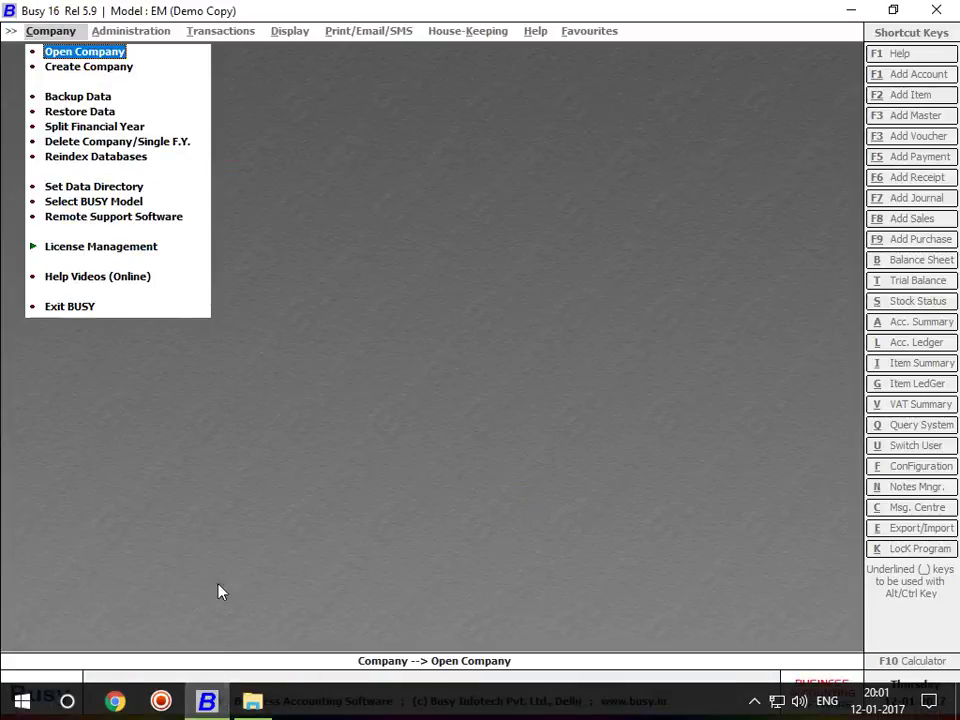
left_click(120, 205)
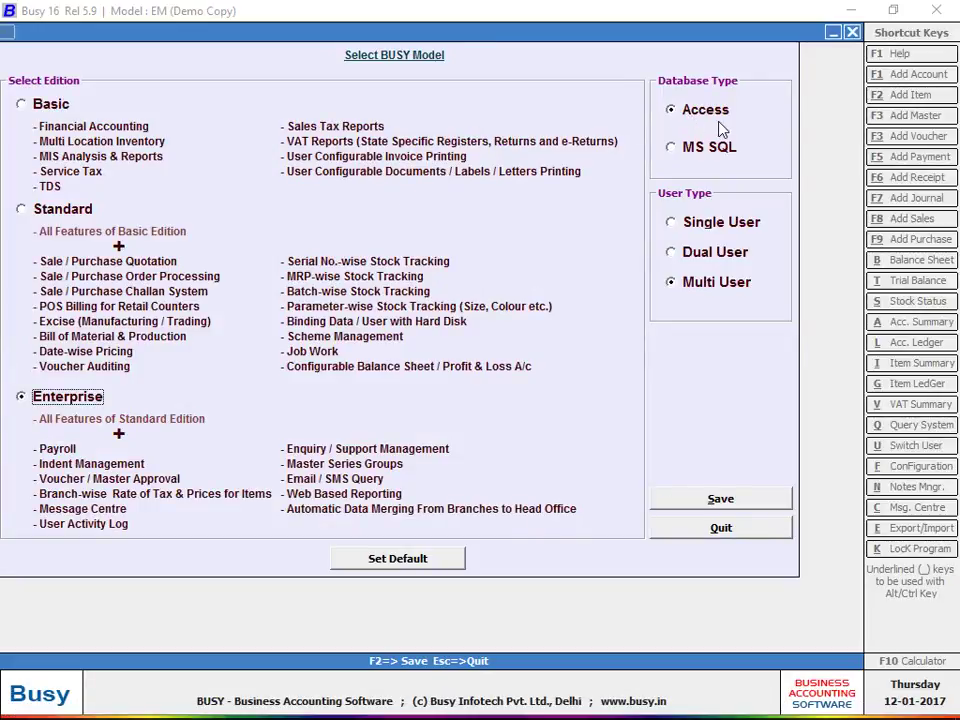
left_click(722, 155)
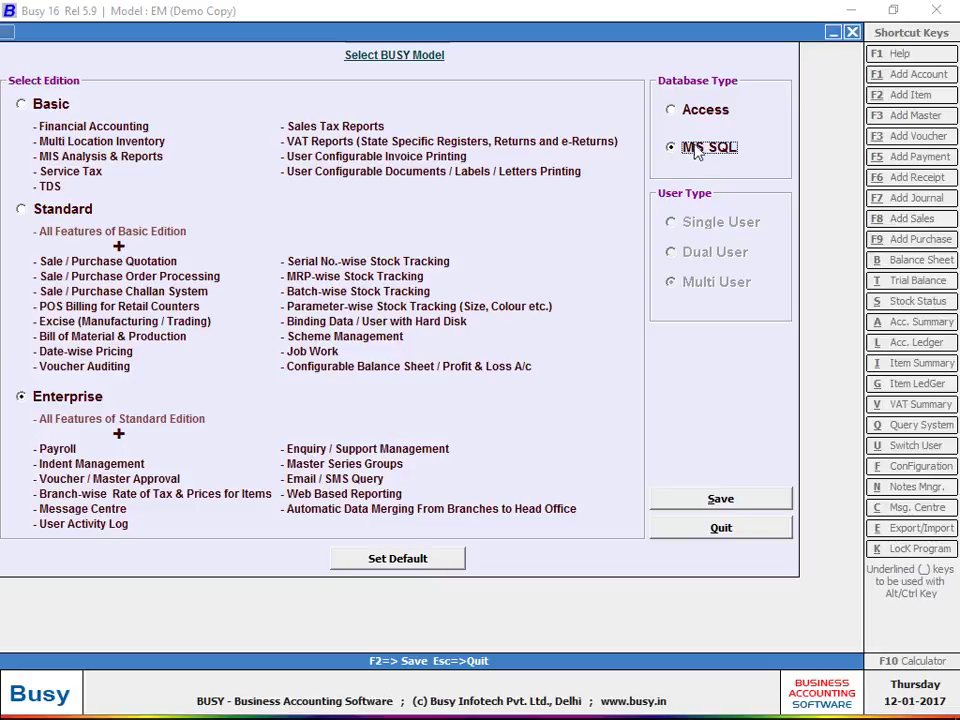
key("Escape")
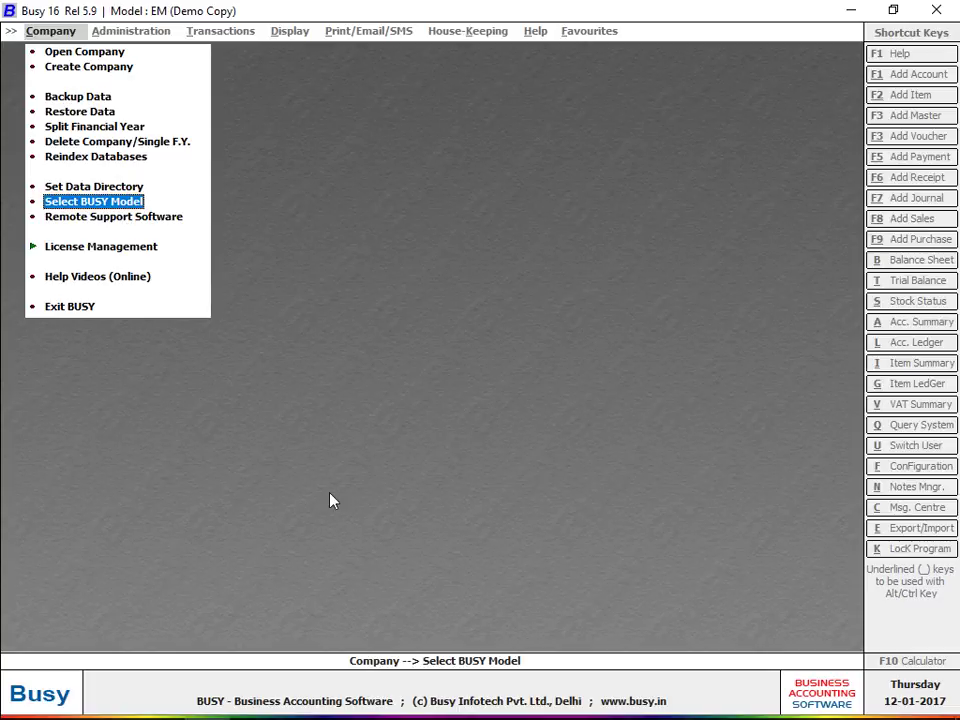
Step: Open the remote support software download page and download and save Ammyy Admin 3.5
left_click(131, 218)
key("Return")
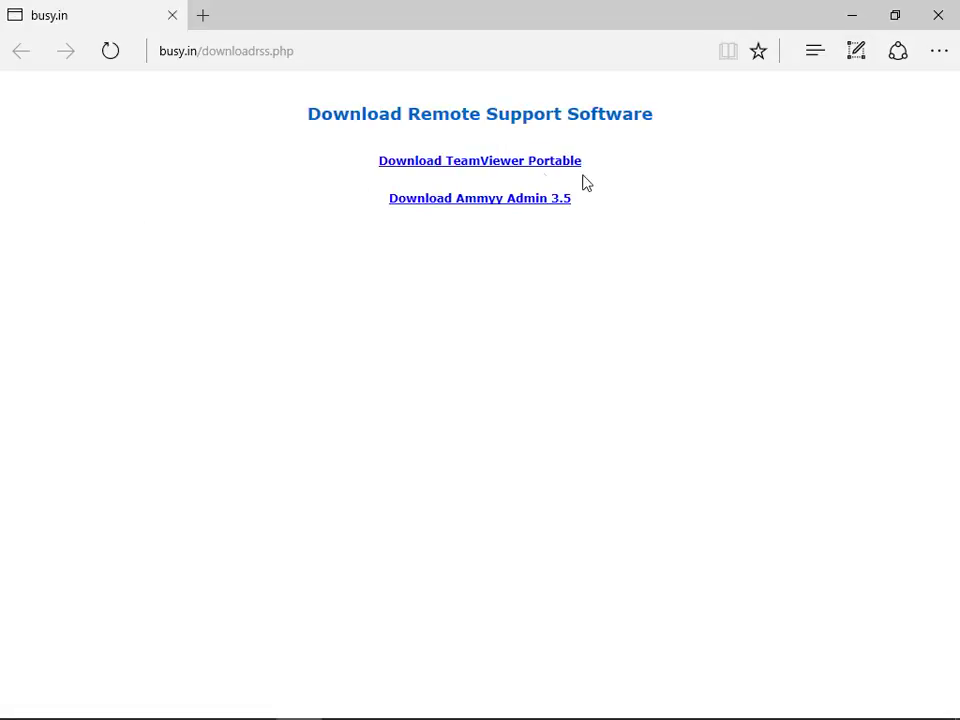
left_click(505, 207)
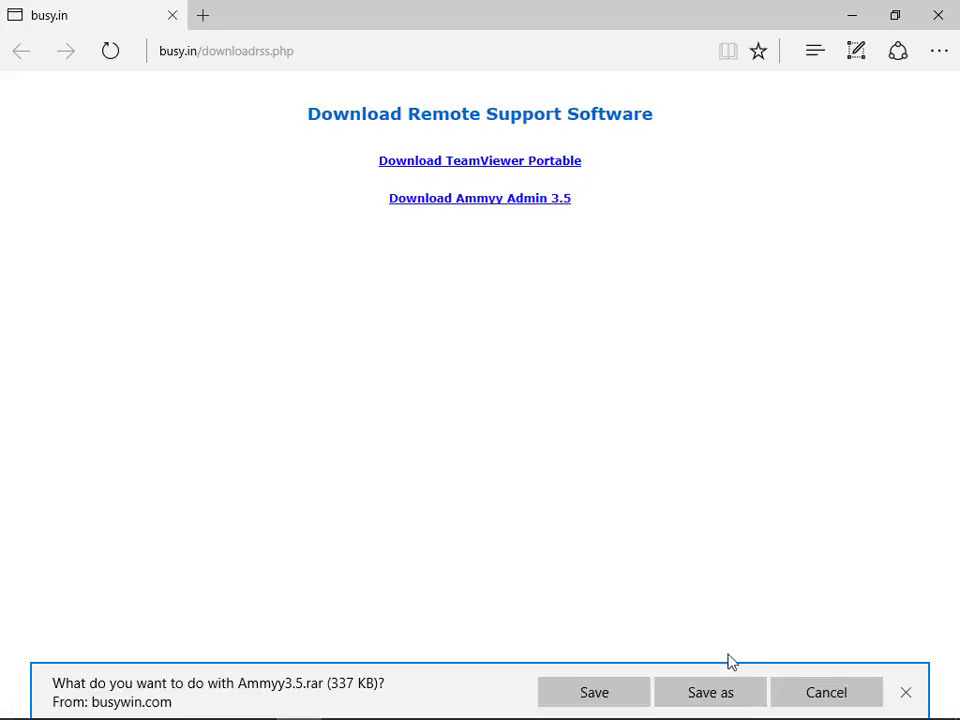
left_click(616, 694)
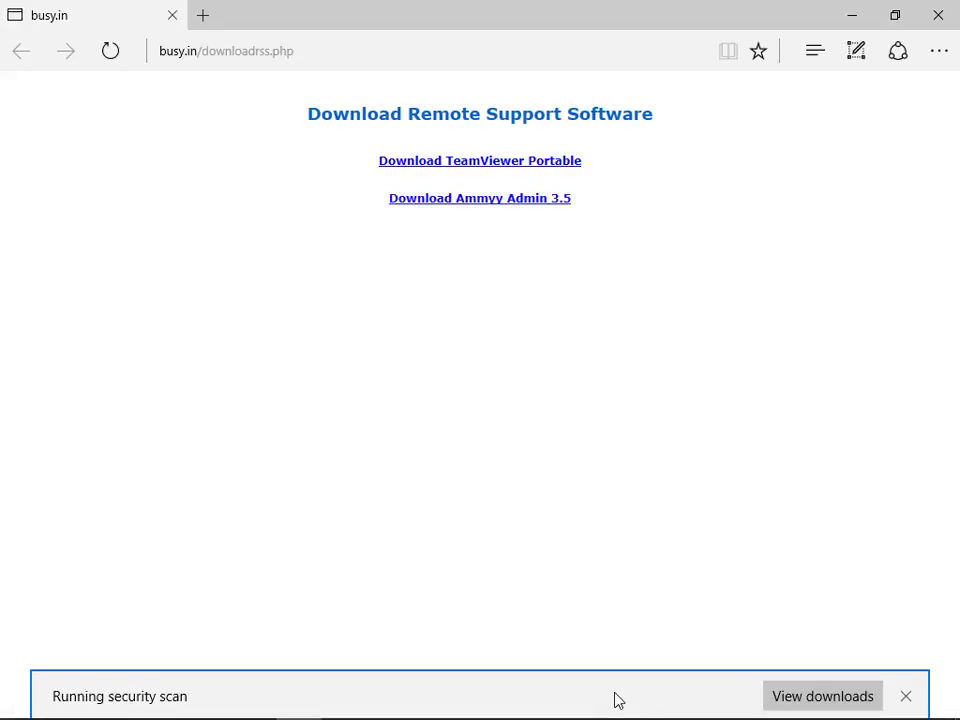
Step: Open the downloaded Ammyy3.5.rar archive and run Ammyy3.5.exe from it, dismissing the WinRAR licence reminder
left_click(793, 698)
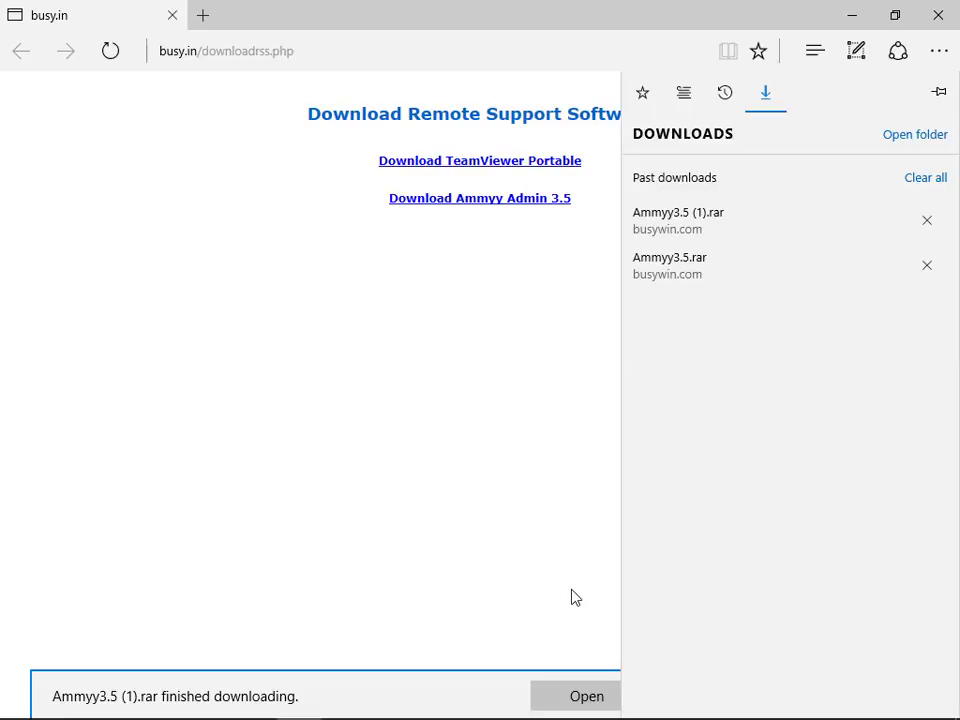
left_click(697, 272)
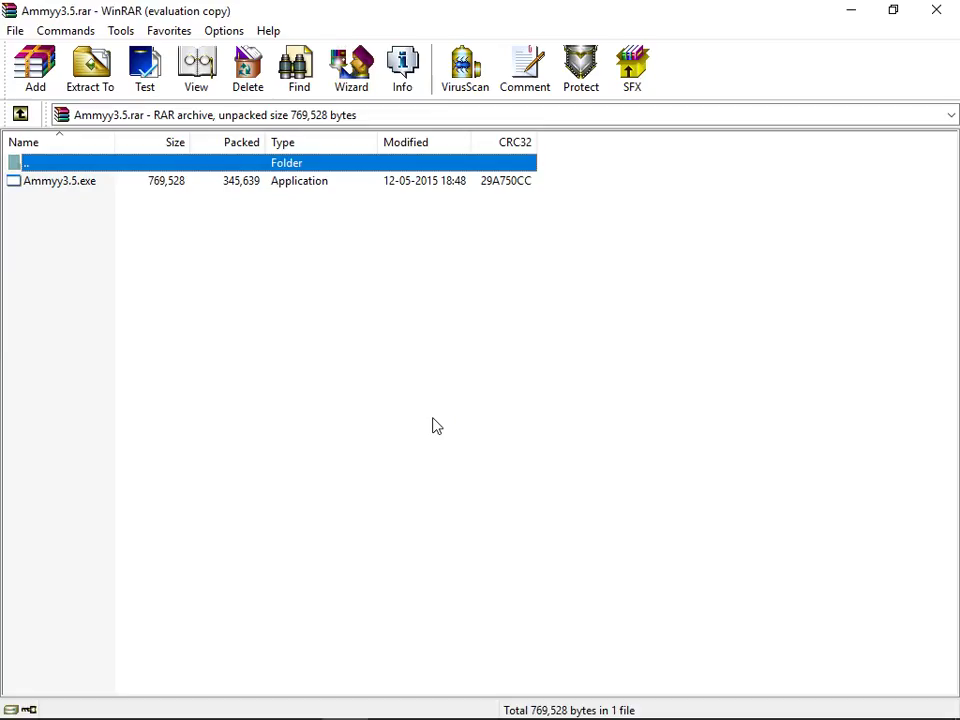
double_click(70, 188)
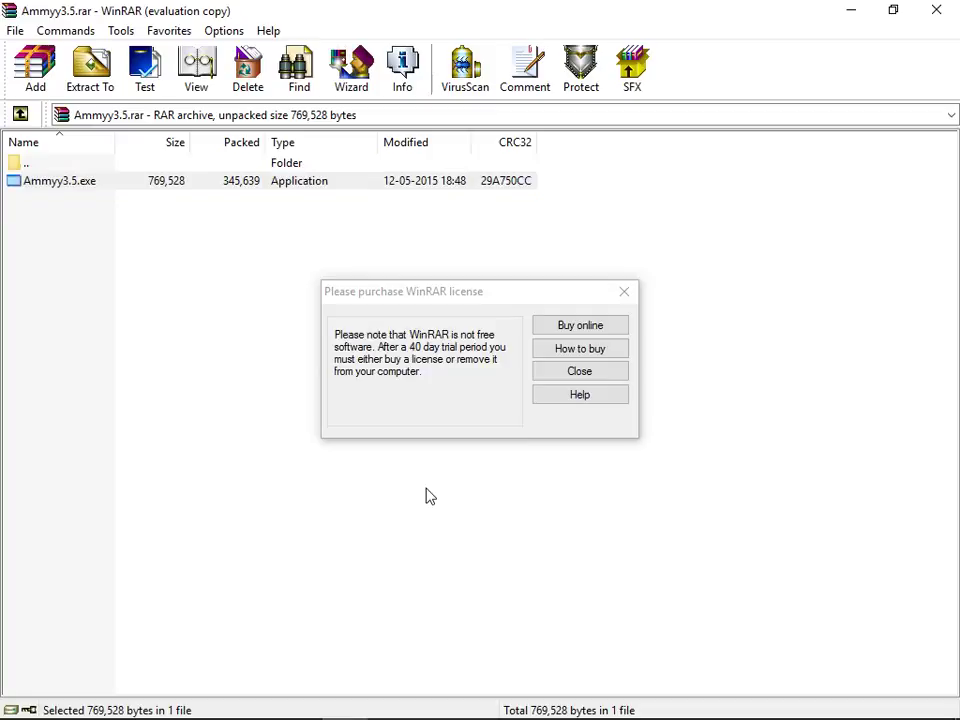
left_click(588, 371)
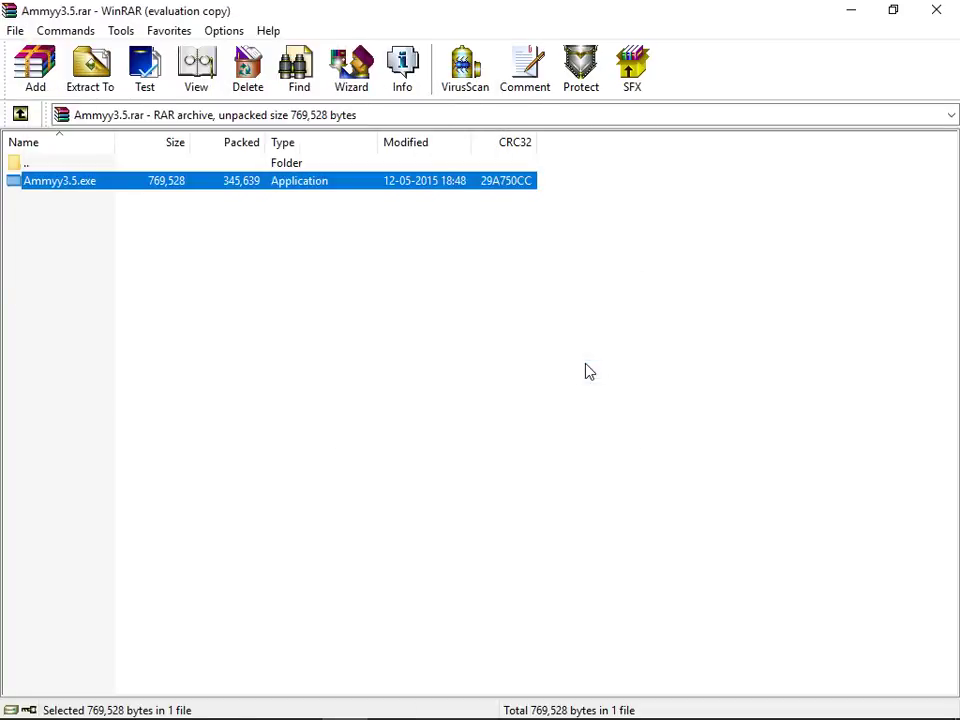
mouse_move(197, 681)
left_click(391, 701)
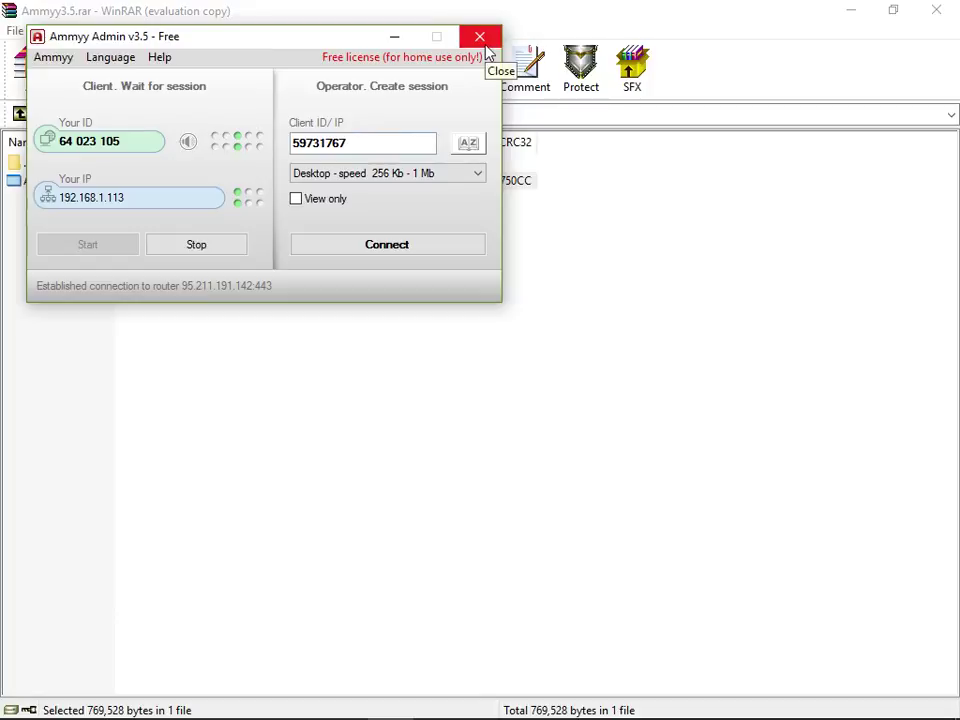
Step: Minimize the Ammyy Admin window to return to the browser's download page, and bring Ammyy Admin back up over it
left_click_drag(244, 37, 403, 146)
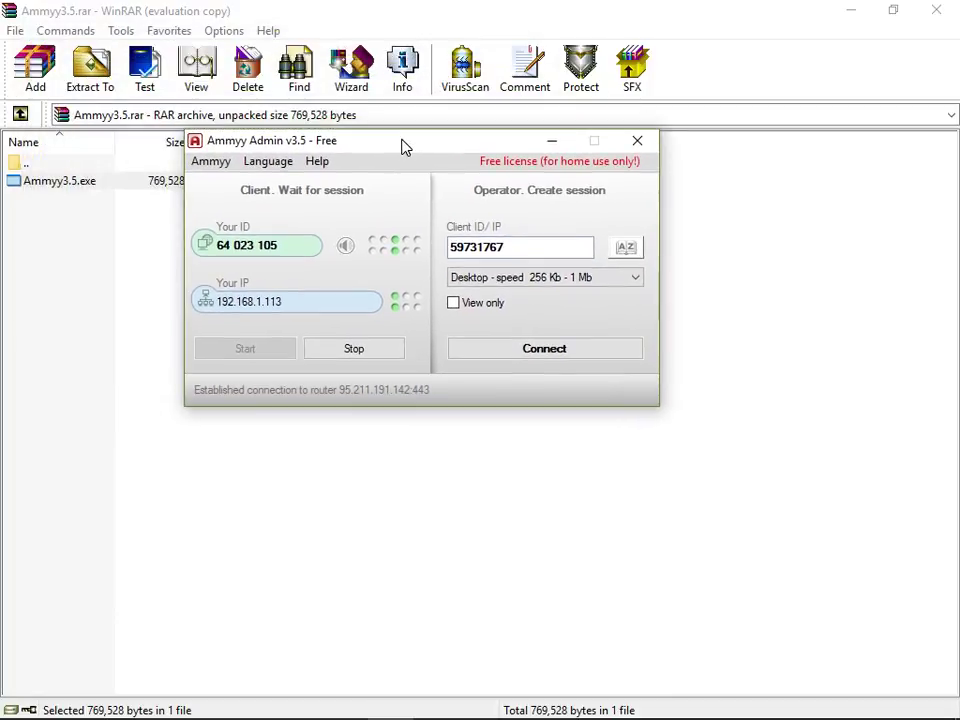
left_click(553, 142)
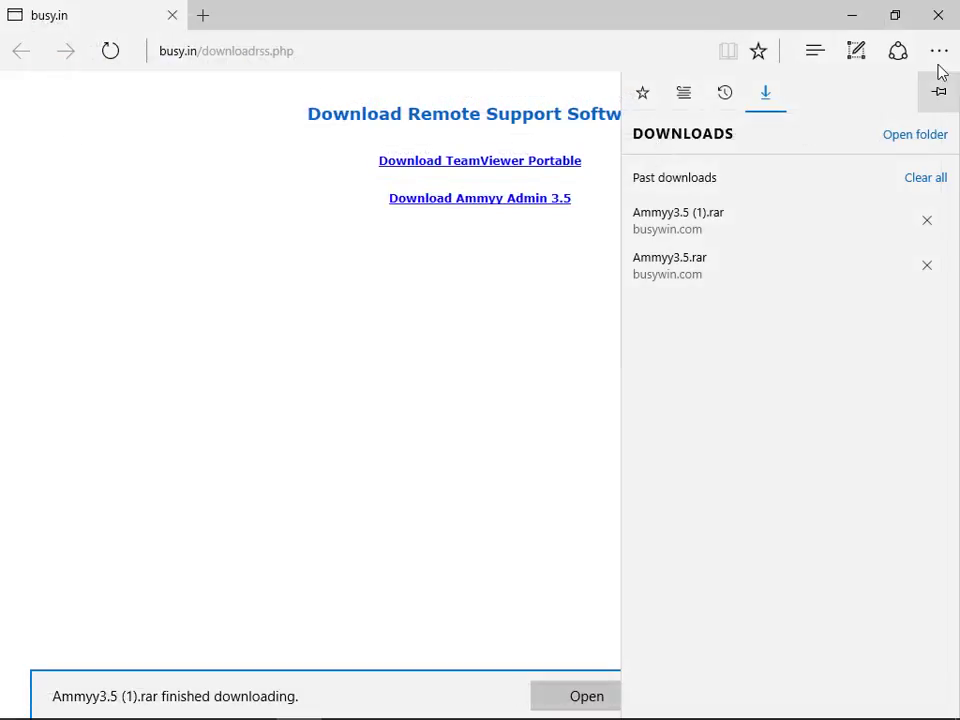
mouse_move(383, 712)
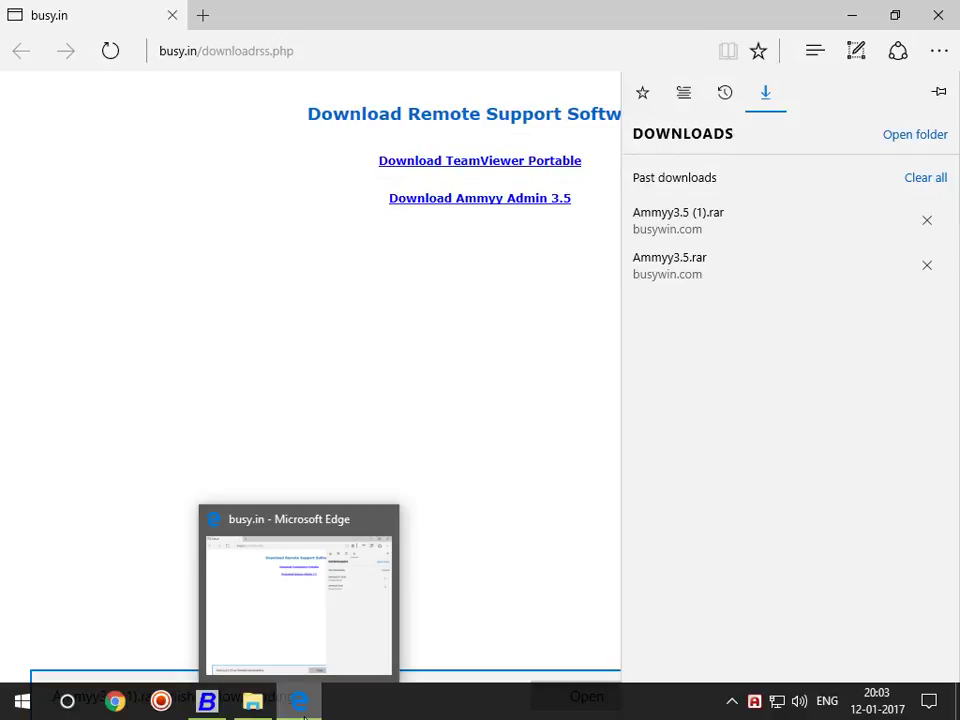
left_click(304, 714)
left_click(304, 712)
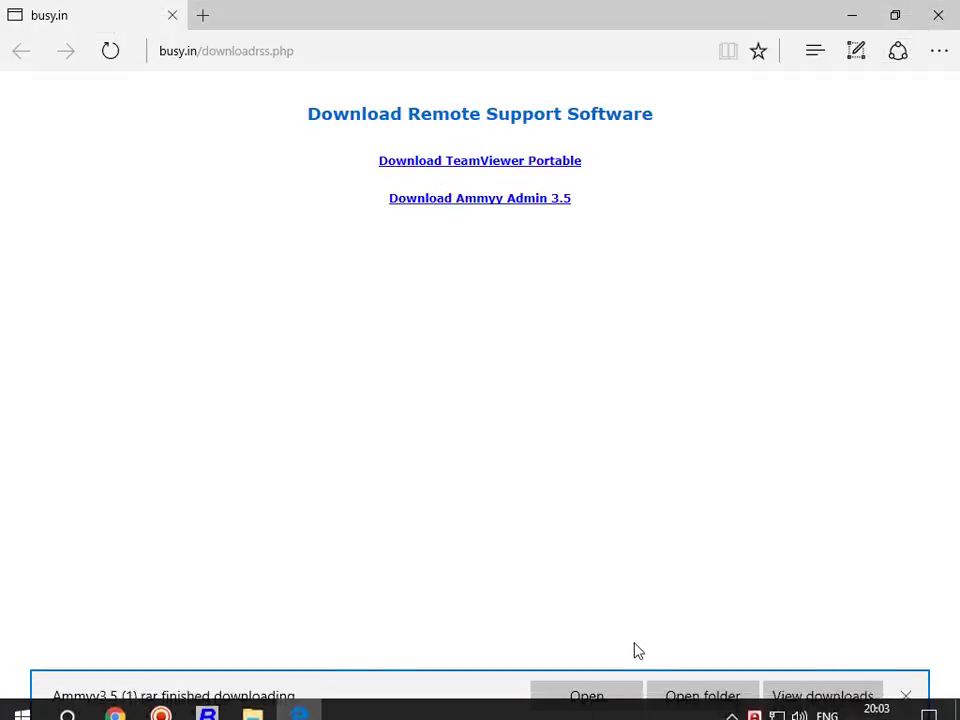
left_click(753, 710)
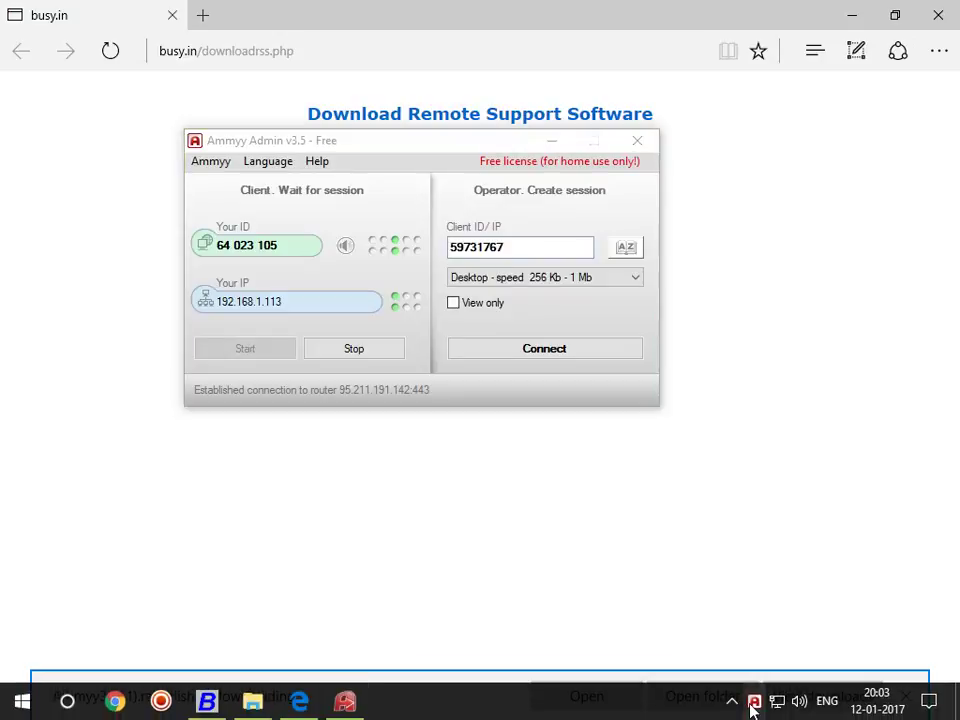